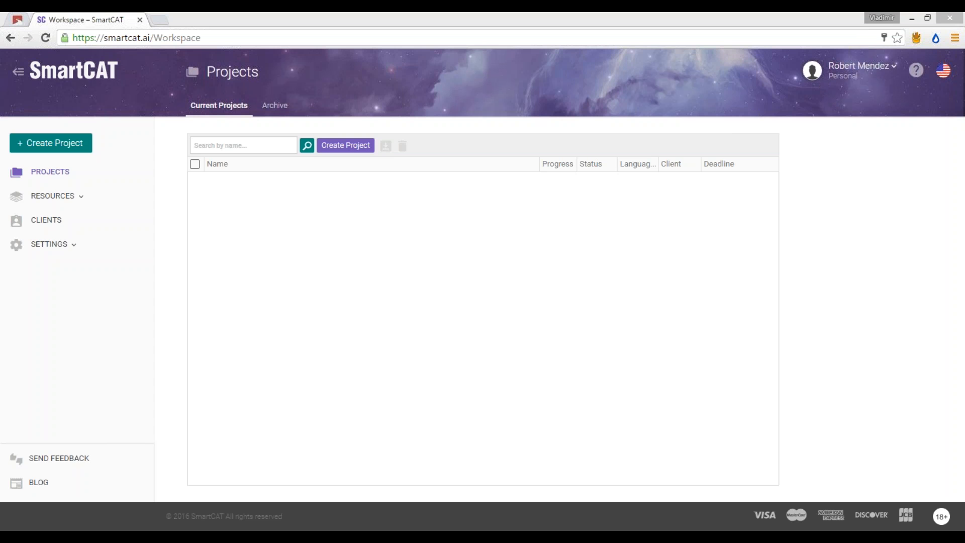
Step: Open My Profile from the account menu to show the freelancer profile in a new tab
click(843, 75)
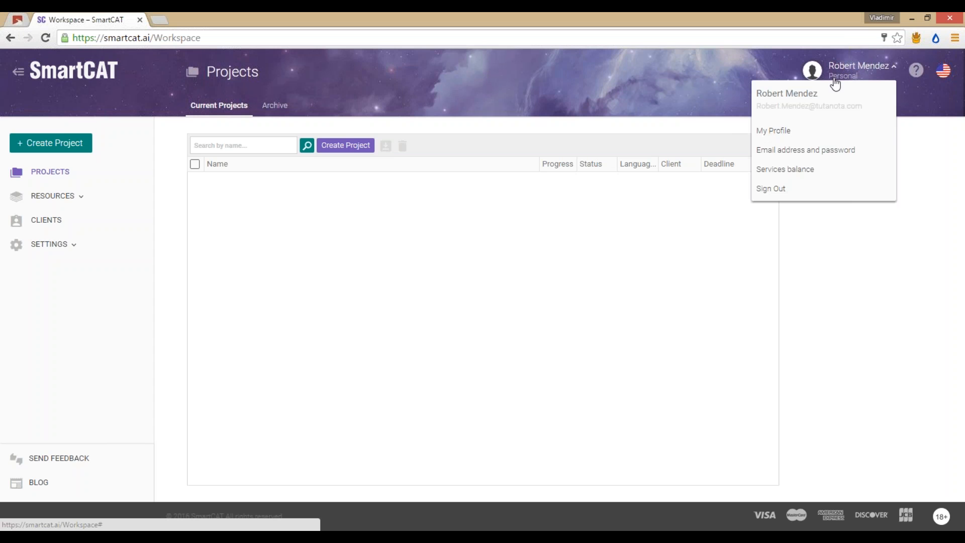
click(868, 76)
click(869, 77)
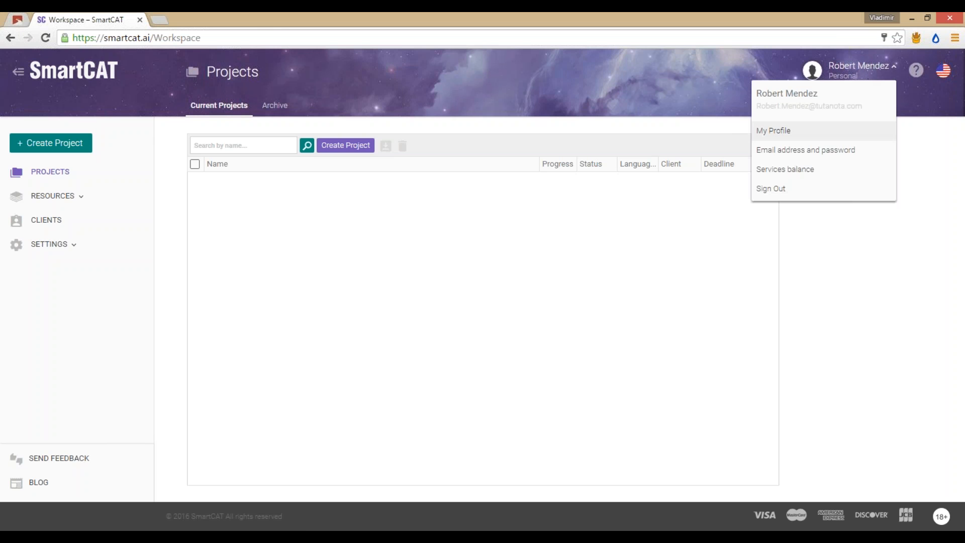
click(809, 133)
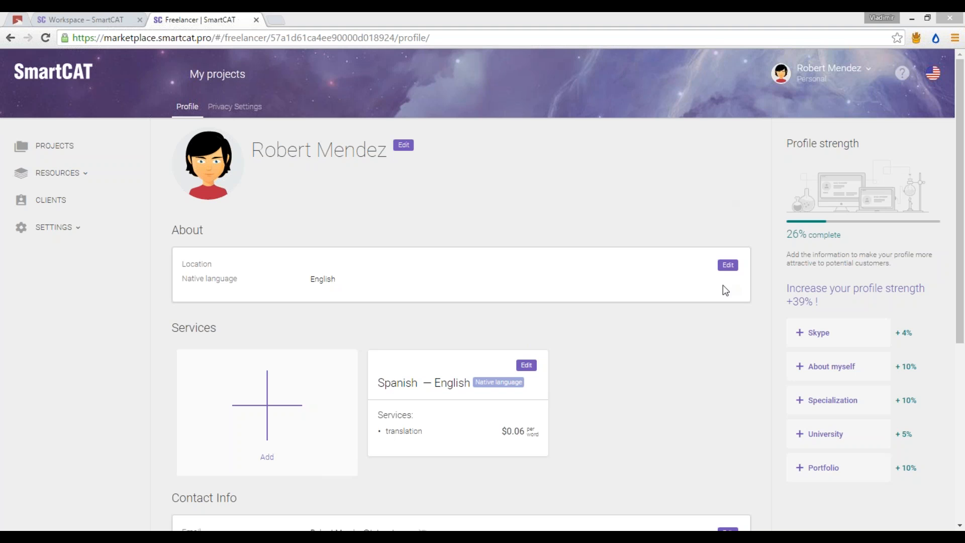
Step: Scroll down to Education and Experiences and open its Add Info form
click(531, 178)
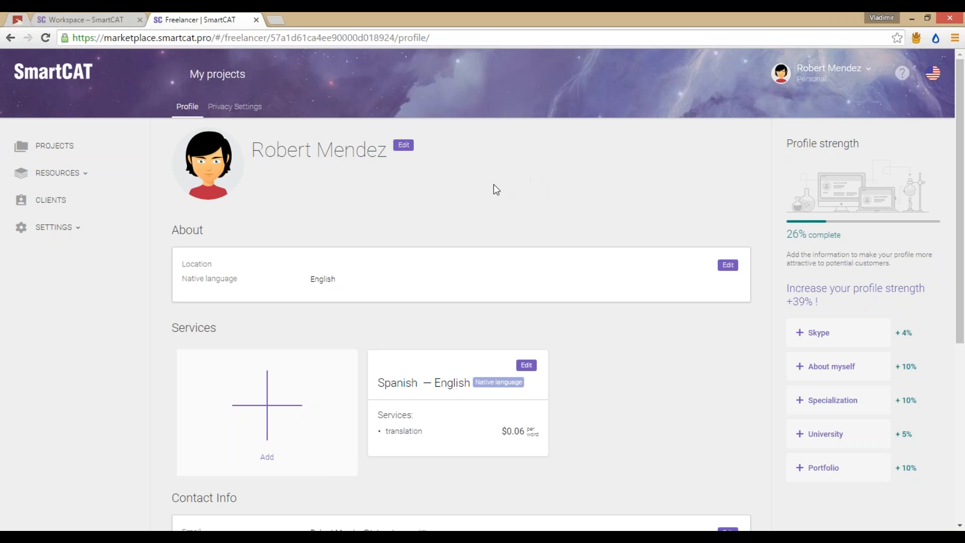
mouse_move(207, 171)
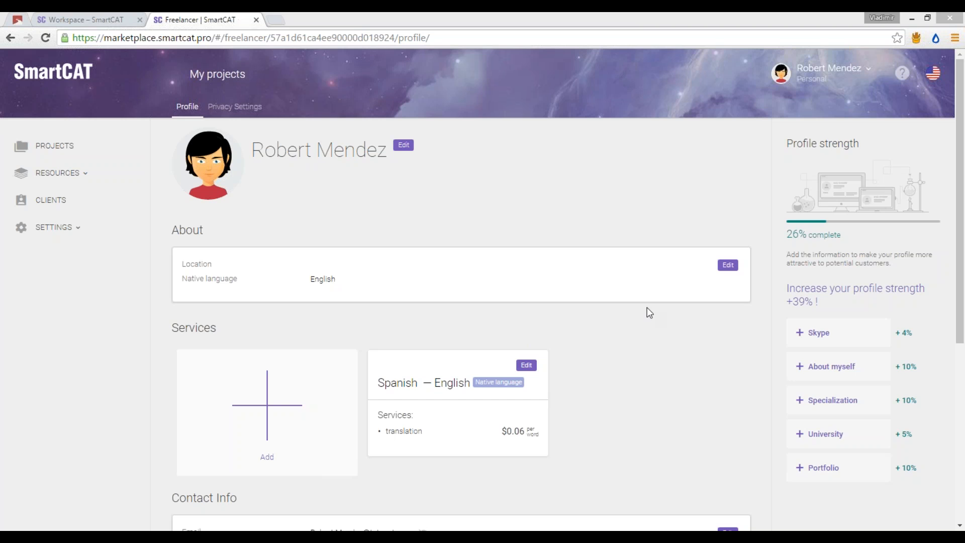
scroll(646, 327, down, 5)
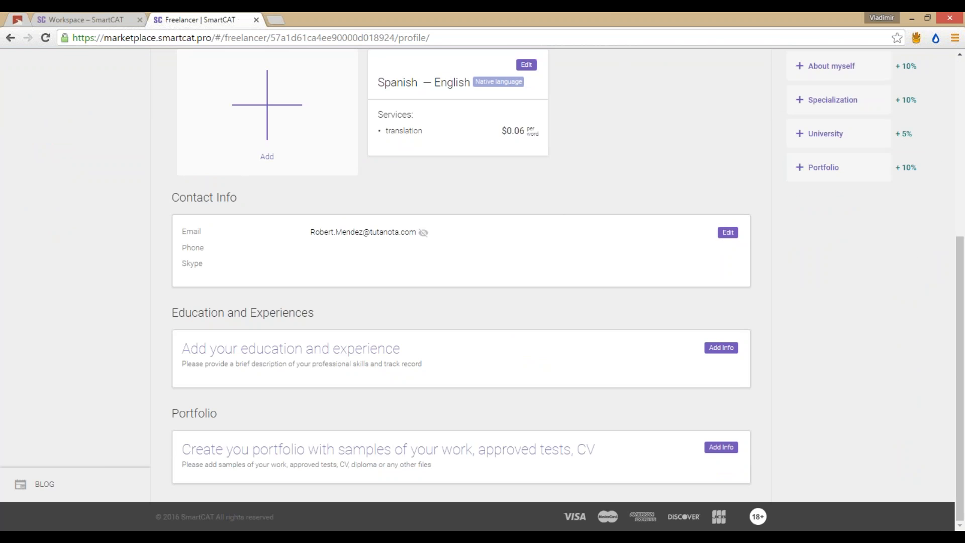
click(720, 348)
Step: Start the About myself text with 'I am a professional Spanish to English', fixing typos
scroll(784, 312, down, 2)
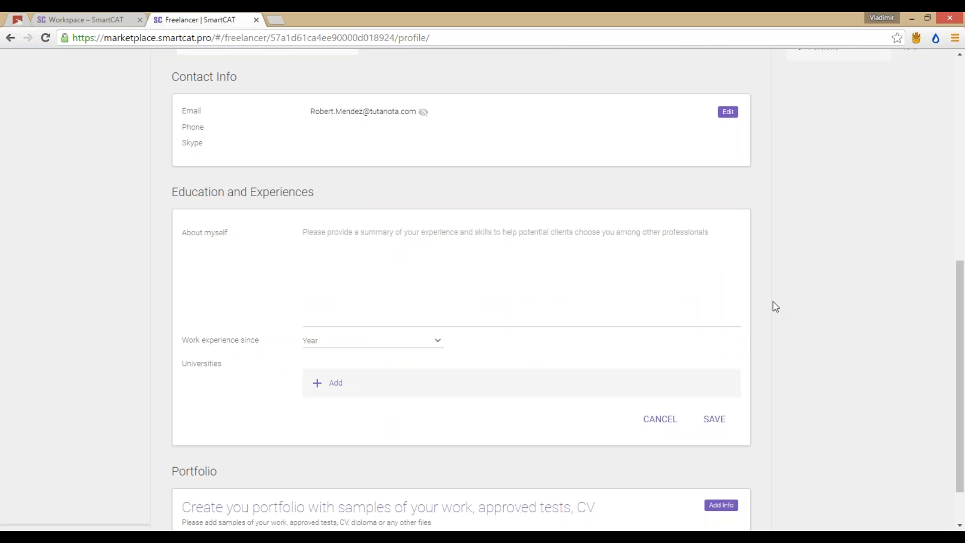
click(449, 234)
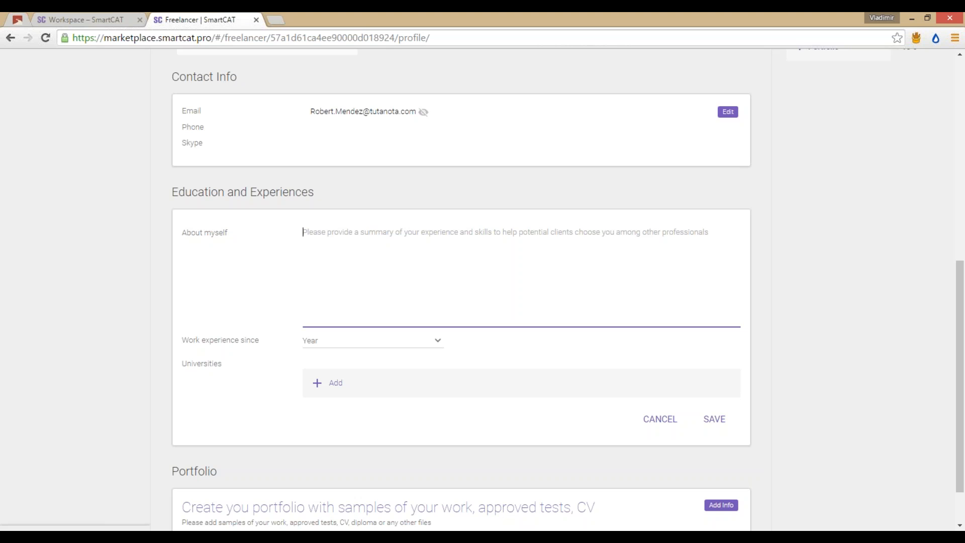
text(I am )
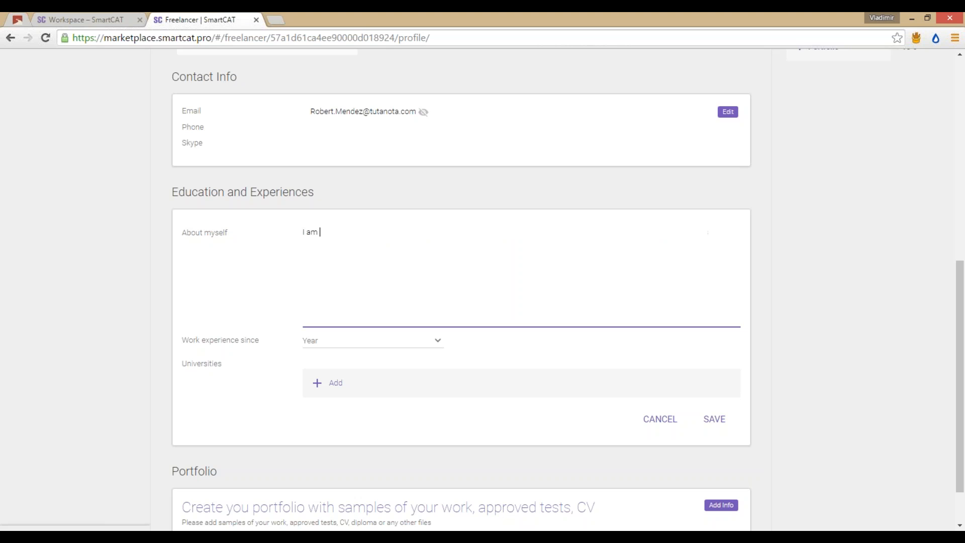
text(a professional English)
key(ctrl+Left)
text(SPansh to)
key(Delete)
text(p)
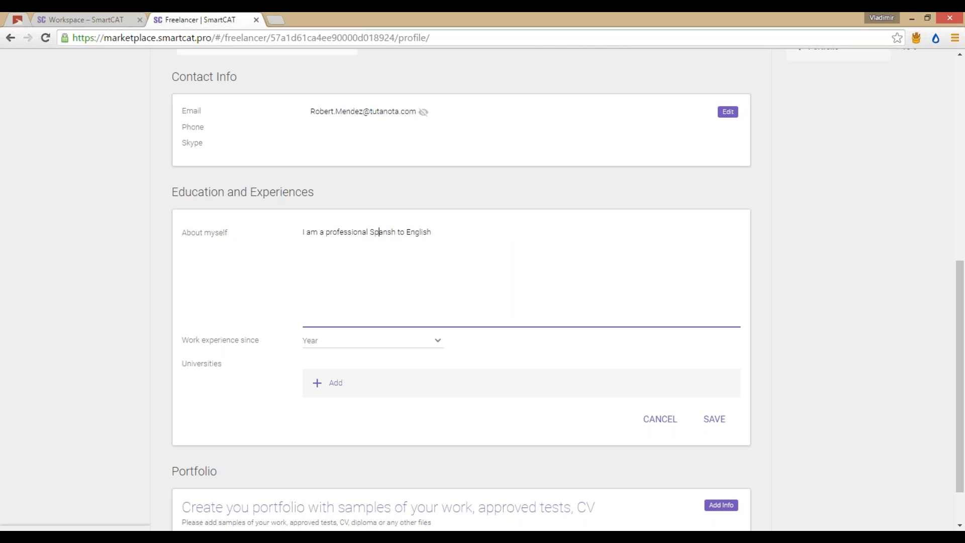
key(End)
key(Left)
key(Left)
key(Left)
text(i)
key(End)
Step: Finish the bio: 'translator with more than 15 years of experience. I have worked on projects for such customer as ....'
text(translator with more than 15 )
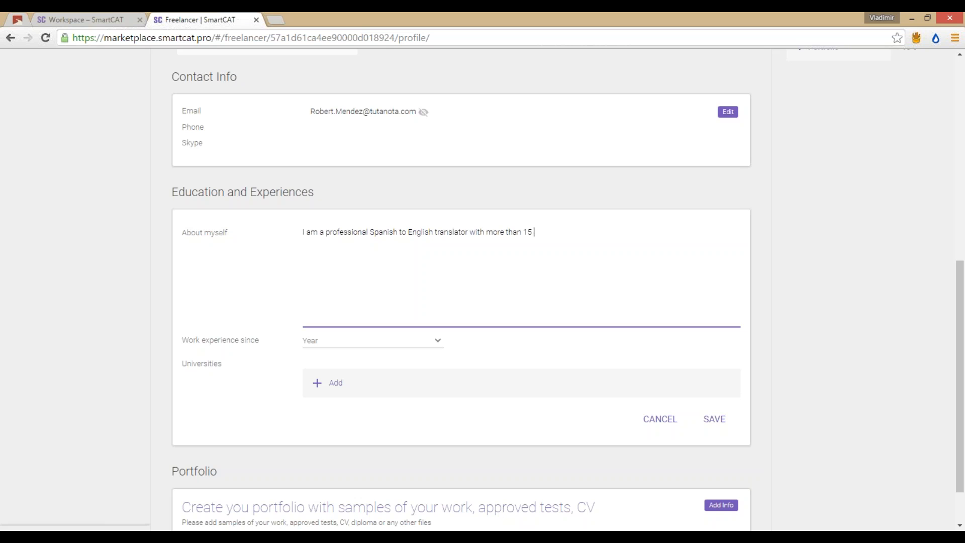
text(years of experience and)
key(shift+Left)
key(shift+Left)
key(shift+Left)
key(shift+Left)
key(shift+Left)
text(. I have worked on projects for s)
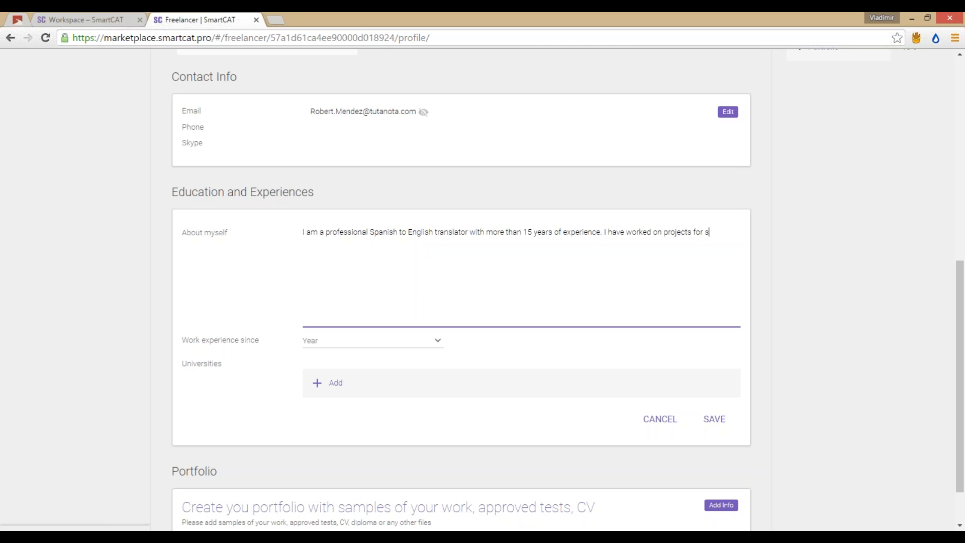
text(uch customer as ....)
click(787, 470)
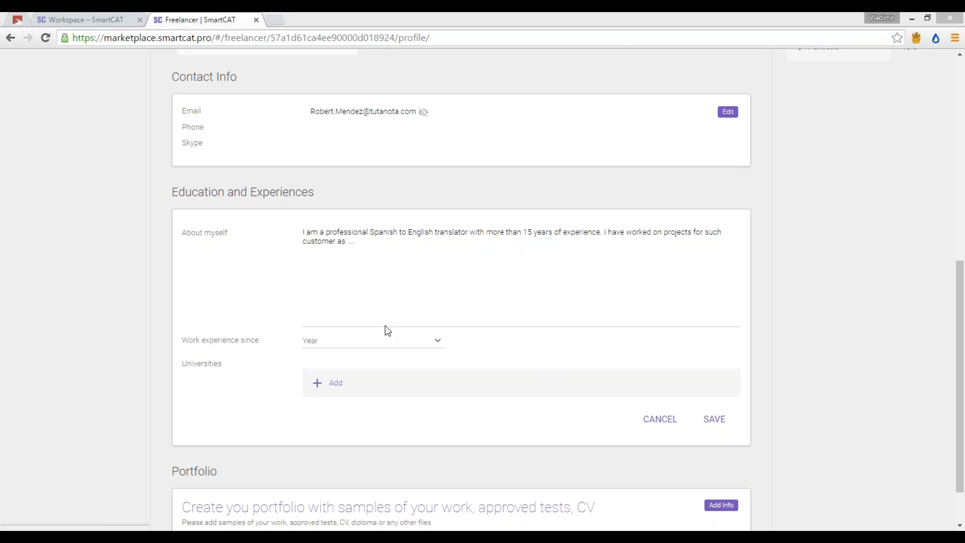
Step: Set Work experience since to 2007 and start a new university entry
click(392, 340)
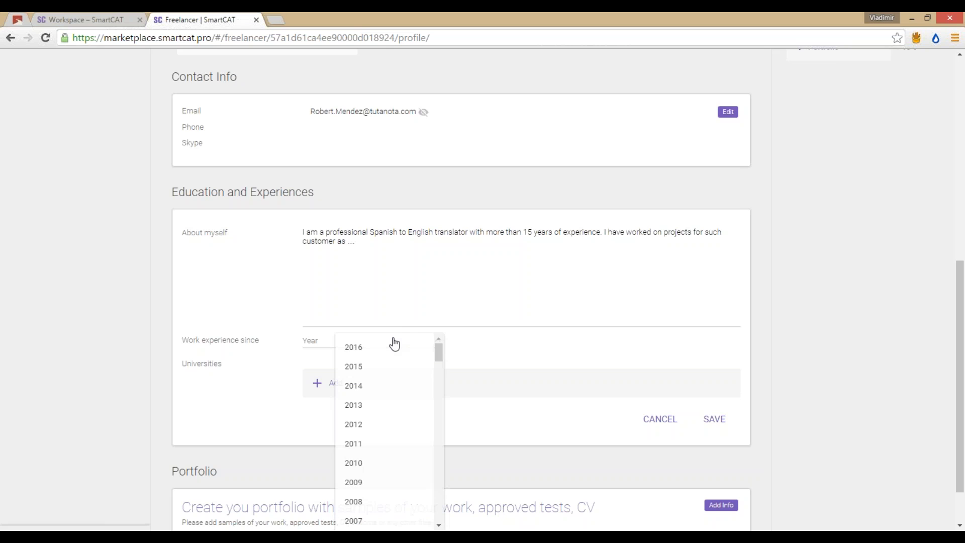
scroll(388, 406, down, 2)
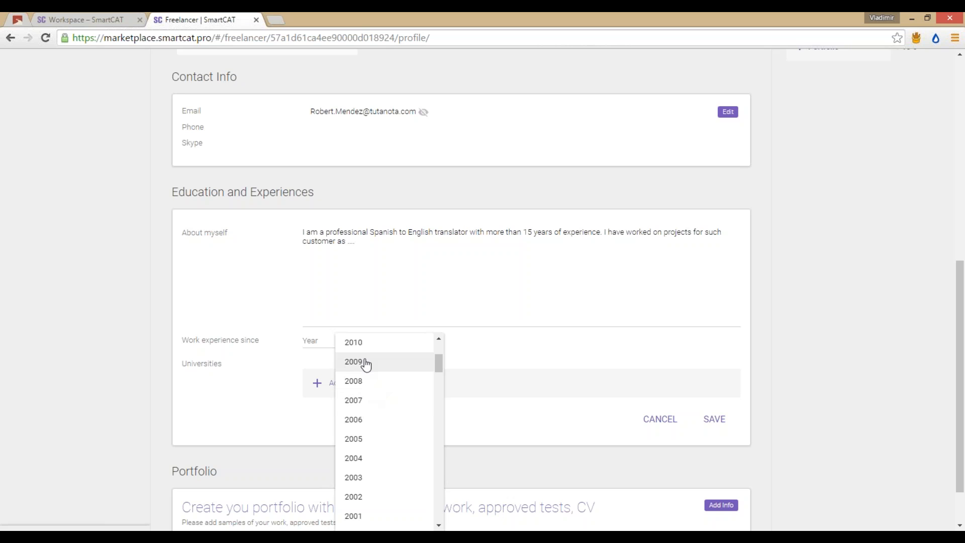
click(377, 402)
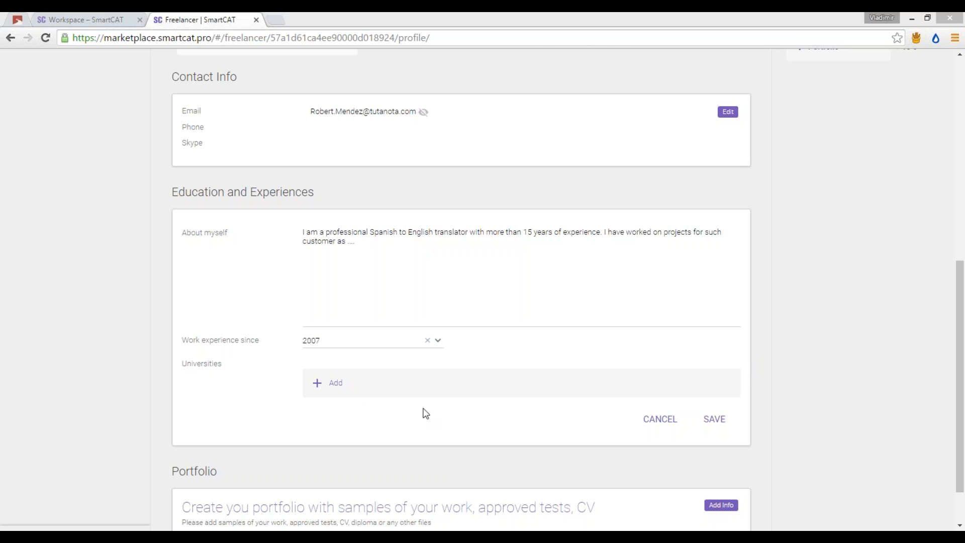
click(332, 382)
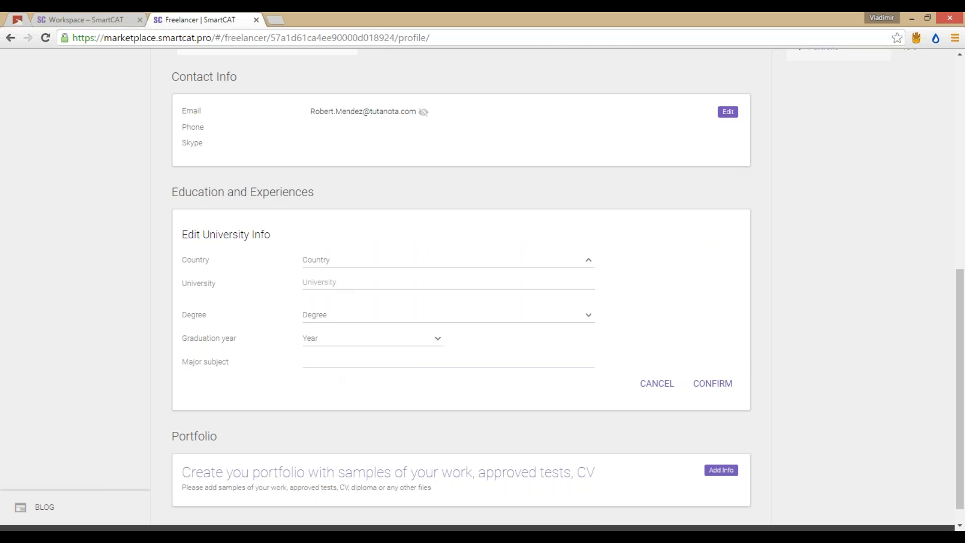
Step: Choose Spain as country and Barcelona Graduate School of Economics as university
click(346, 260)
scroll(480, 325, down, 8)
scroll(481, 325, down, 20)
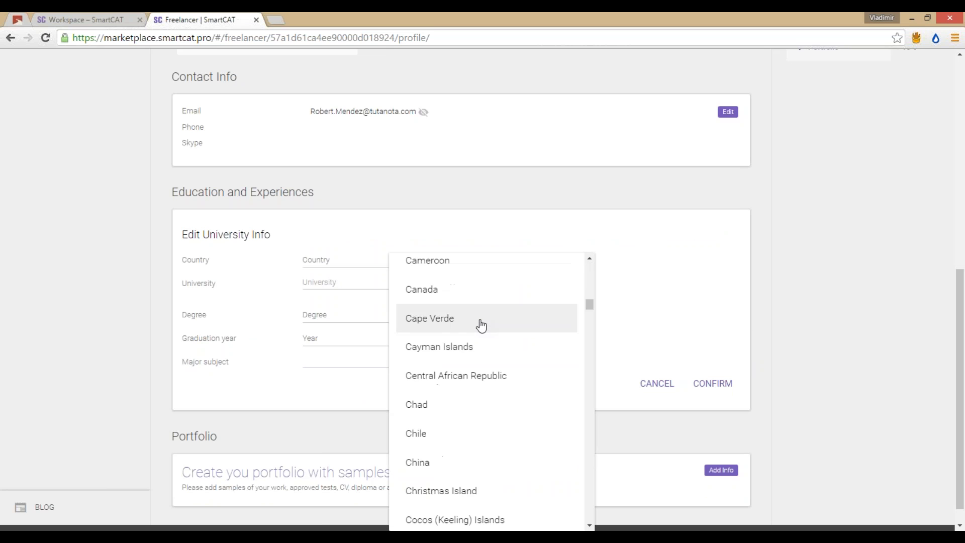
scroll(481, 326, down, 20)
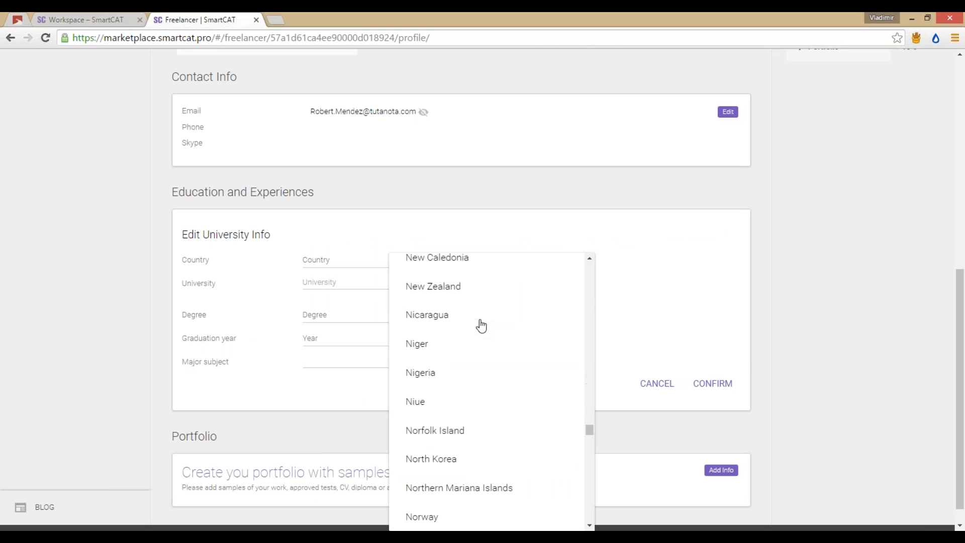
scroll(480, 328, down, 2)
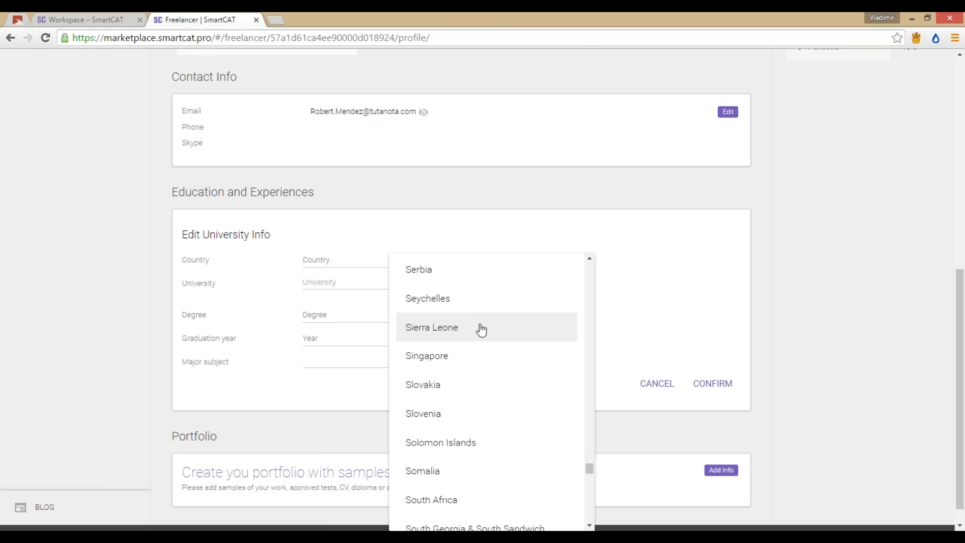
scroll(466, 452, down, 7)
click(451, 445)
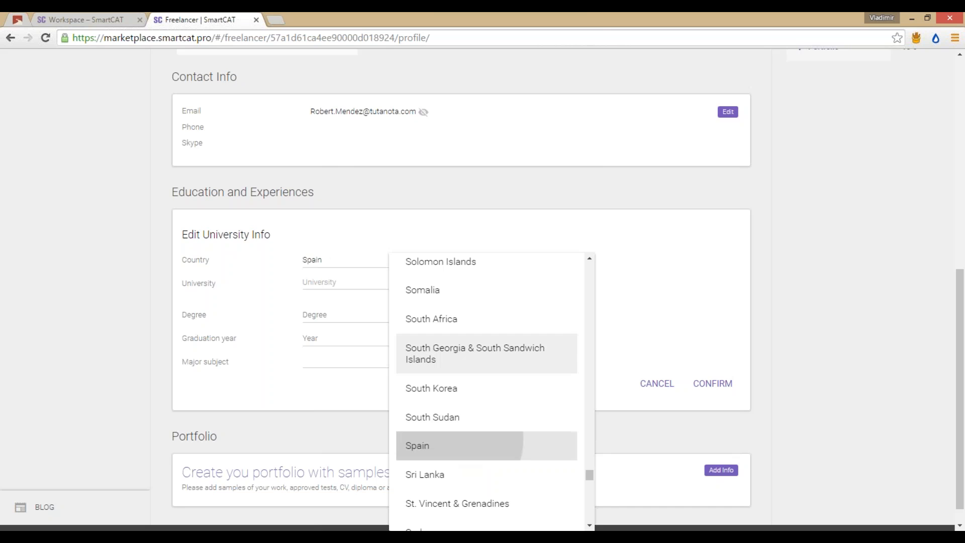
click(341, 282)
text(a)
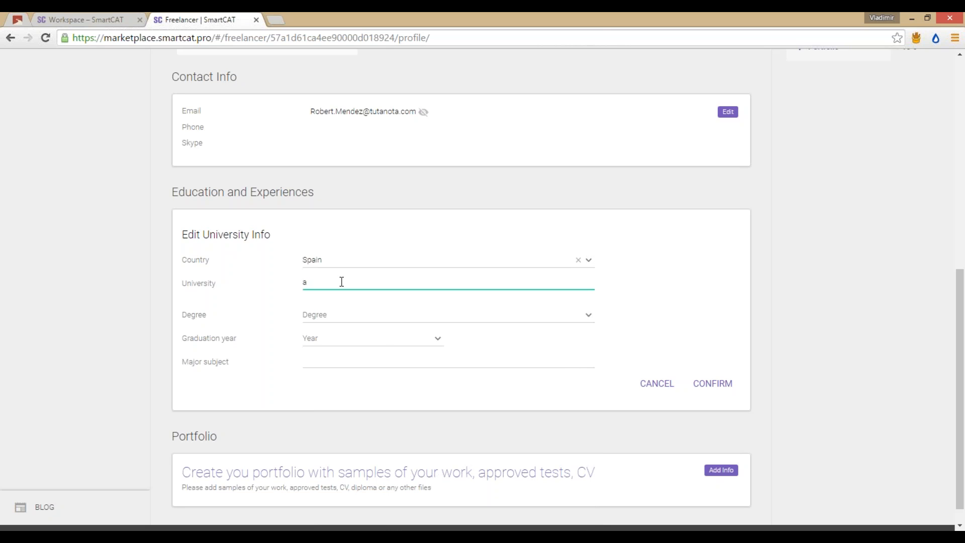
key(BackSpace)
text(Barce)
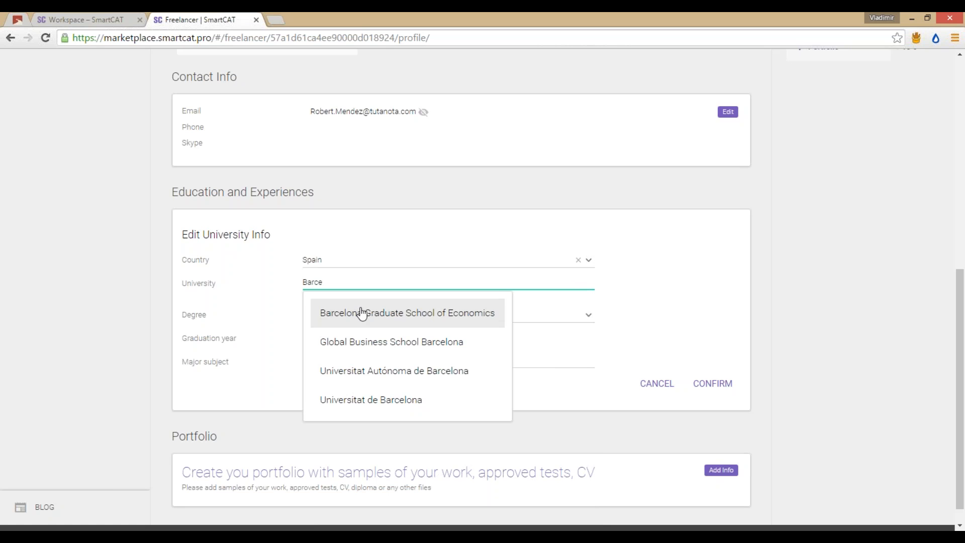
click(423, 314)
Step: Set degree Master, graduation year 2010, major Economics, and confirm the university entry
click(413, 316)
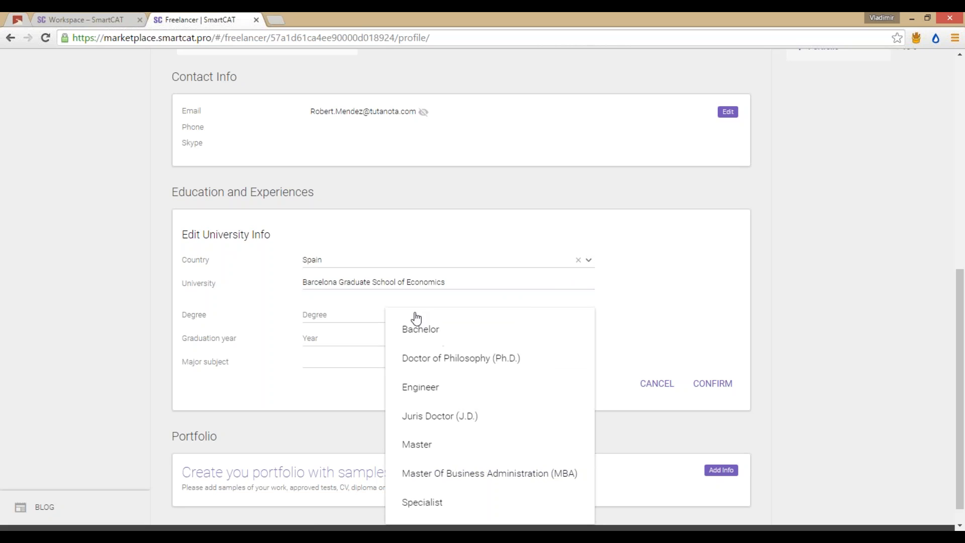
click(441, 444)
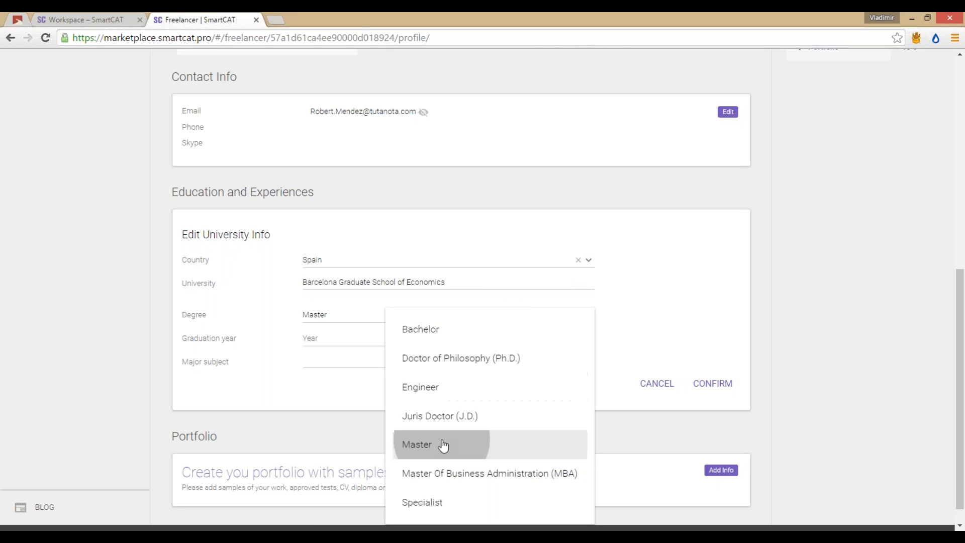
click(351, 346)
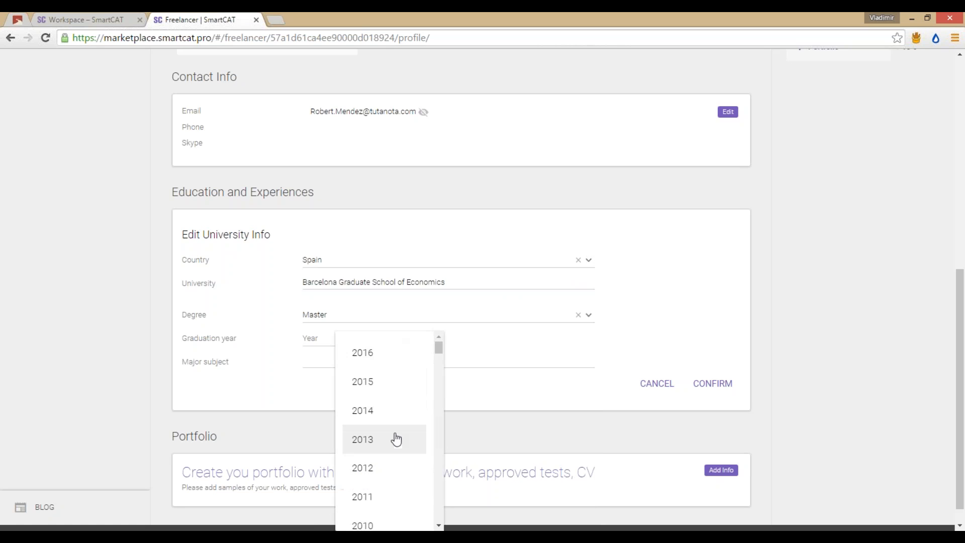
scroll(392, 447, down, 1)
click(383, 473)
click(352, 360)
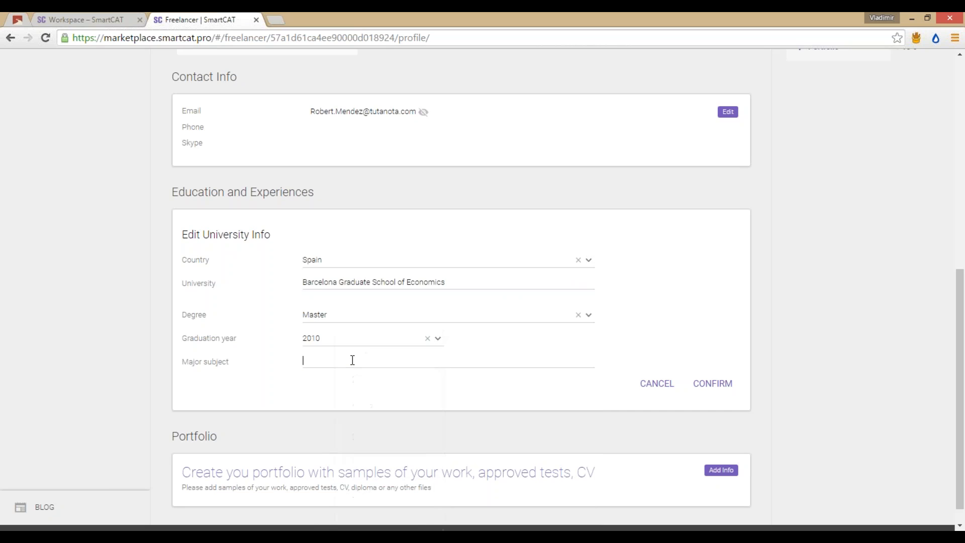
text(Economics)
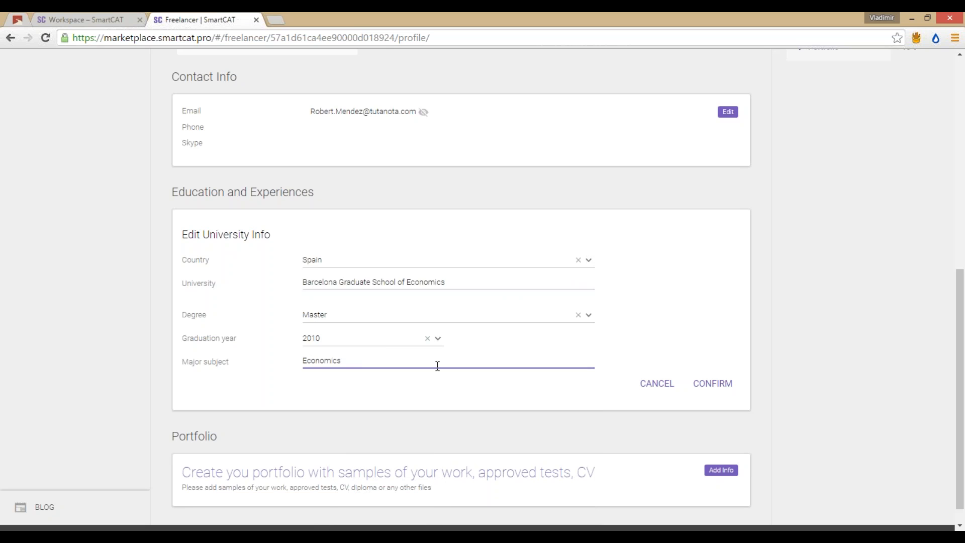
click(696, 384)
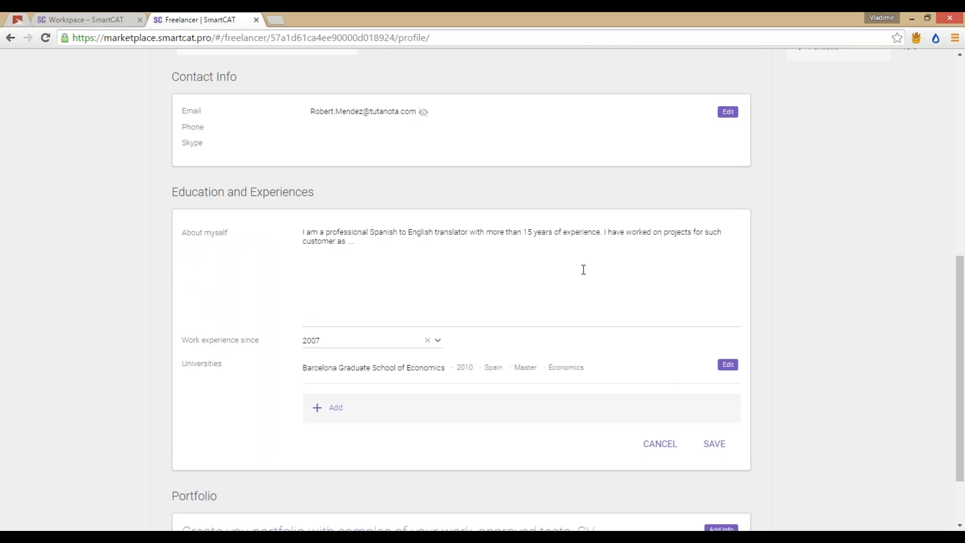
scroll(637, 310, up, 8)
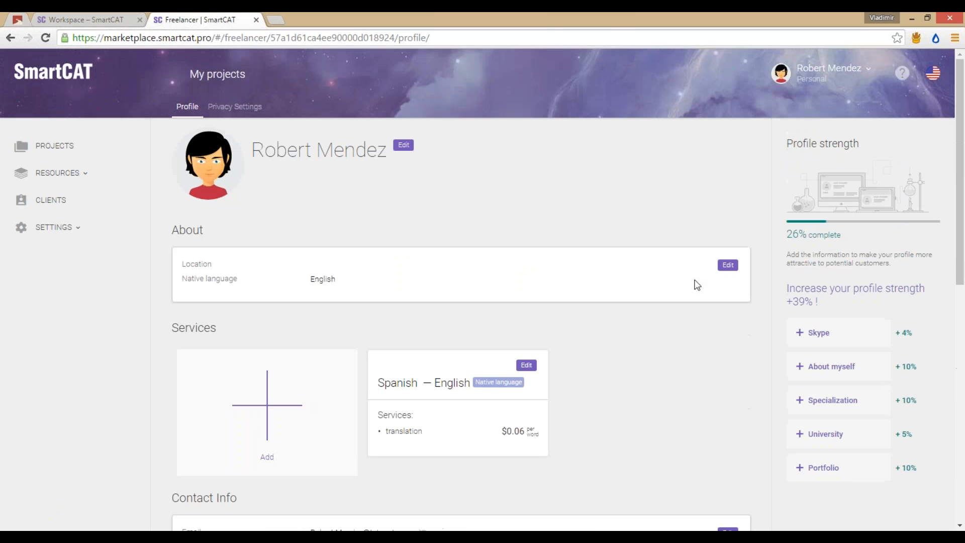
click(728, 264)
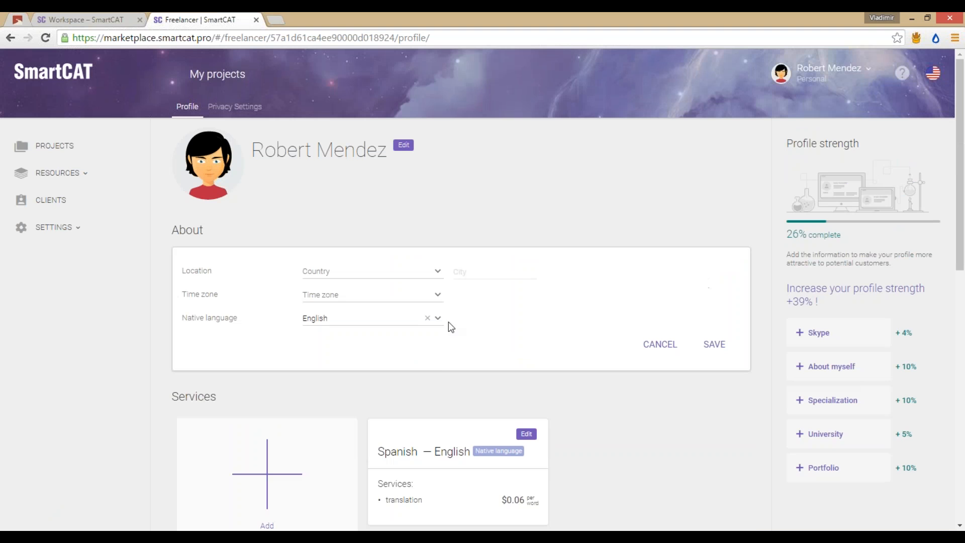
Step: Set the time zone to Brussels, Copenhagen, Madrid, Paris (UTC+02:00)
click(436, 295)
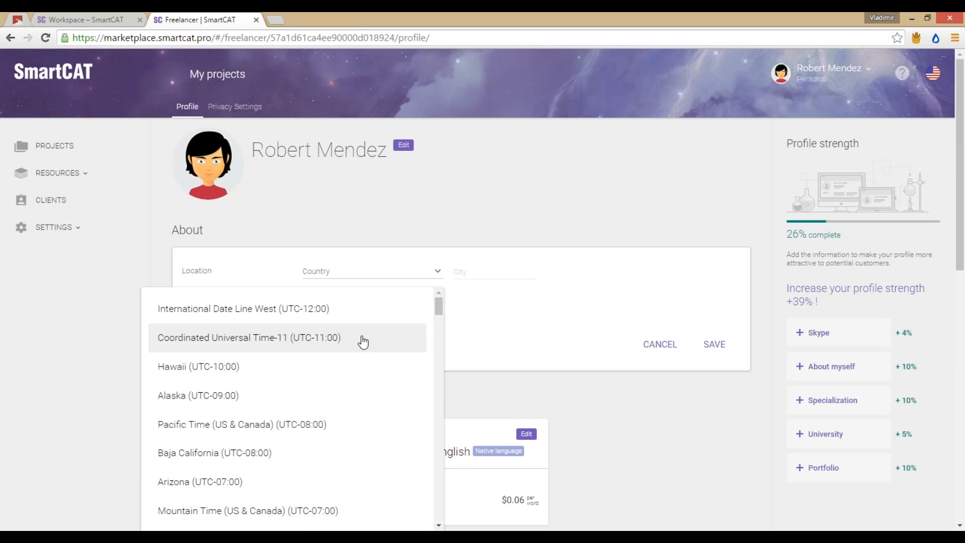
scroll(336, 390, down, 8)
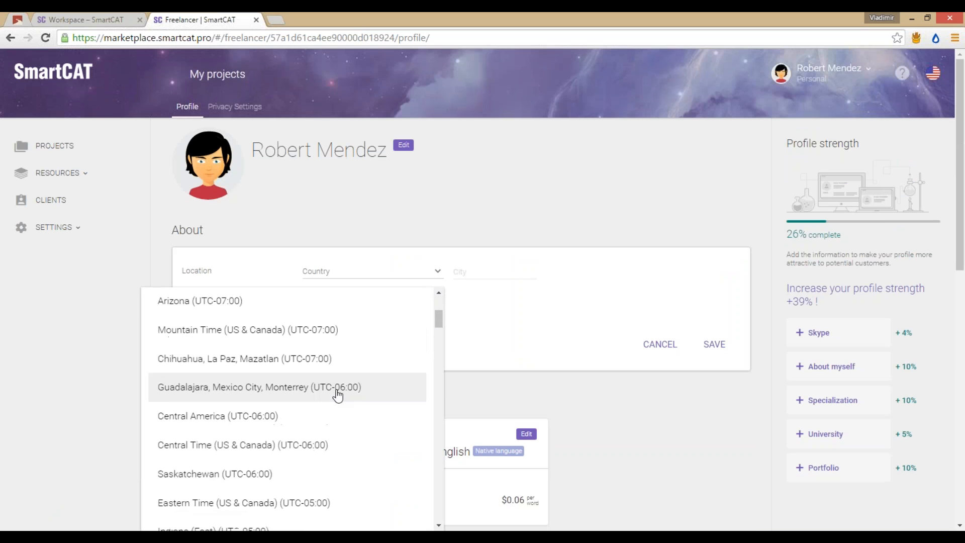
scroll(338, 395, down, 5)
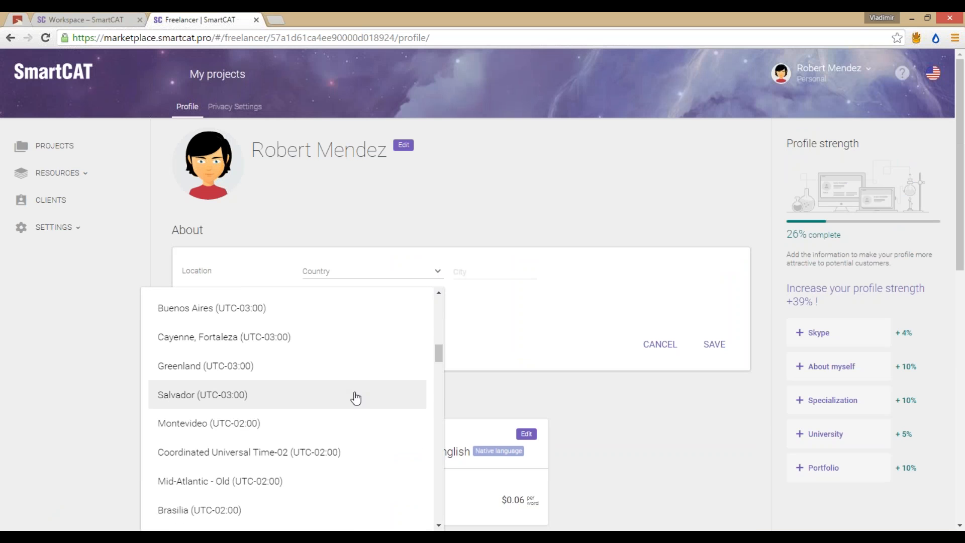
scroll(362, 393, down, 1)
scroll(362, 393, up, 1)
scroll(363, 393, up, 1)
scroll(362, 392, down, 5)
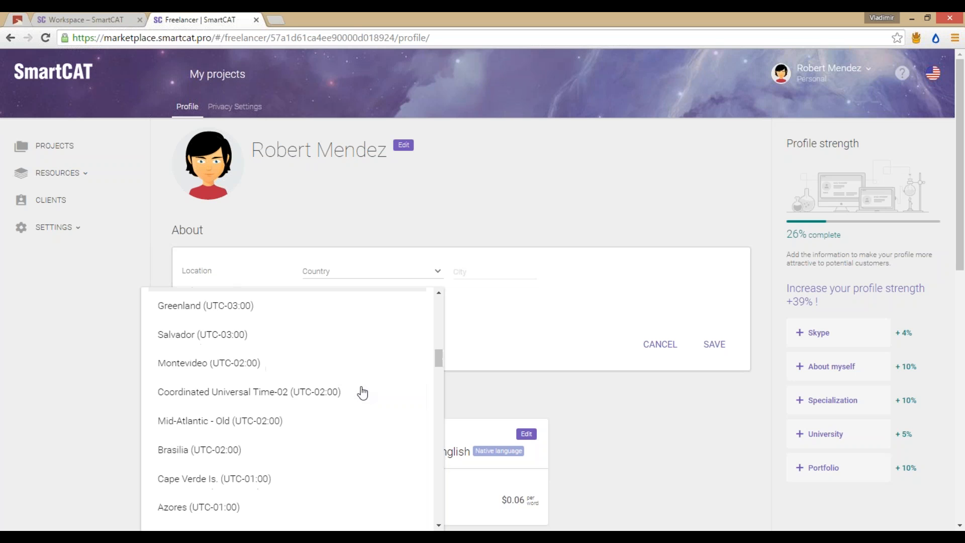
scroll(360, 391, down, 4)
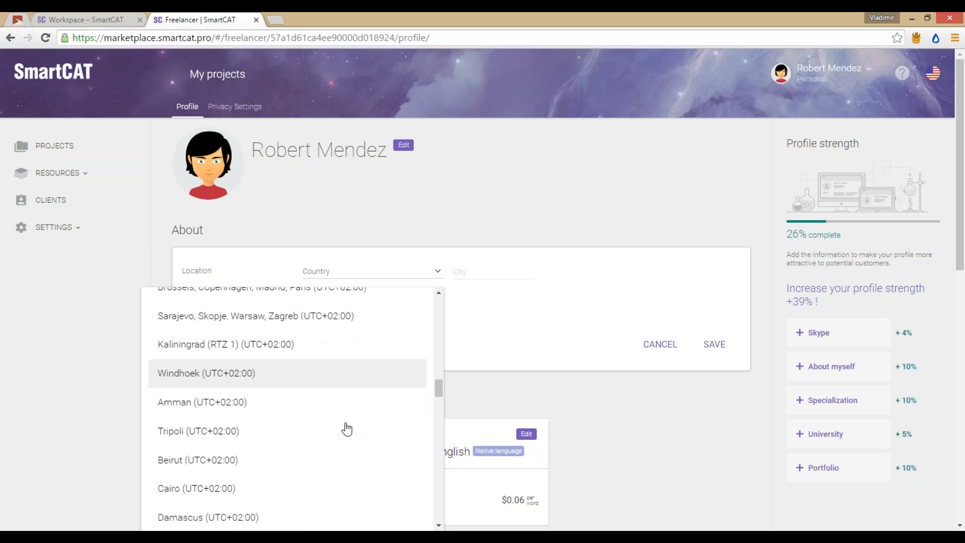
scroll(346, 428, up, 3)
scroll(346, 428, up, 2)
scroll(345, 427, down, 1)
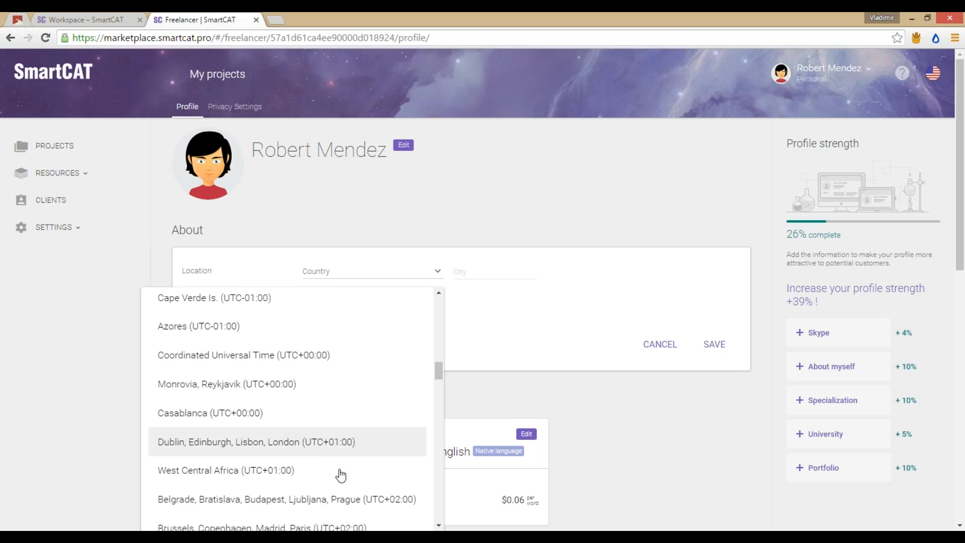
scroll(299, 451, down, 1)
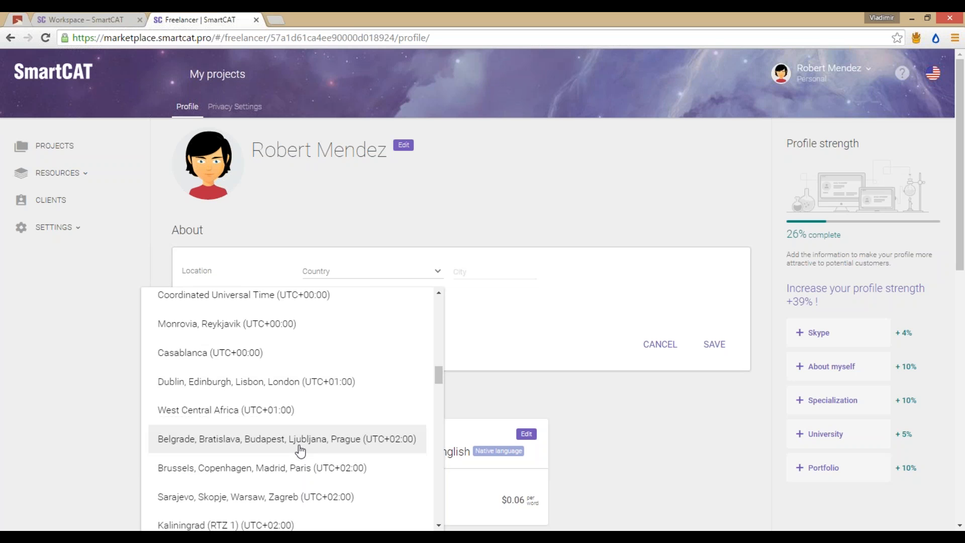
click(307, 467)
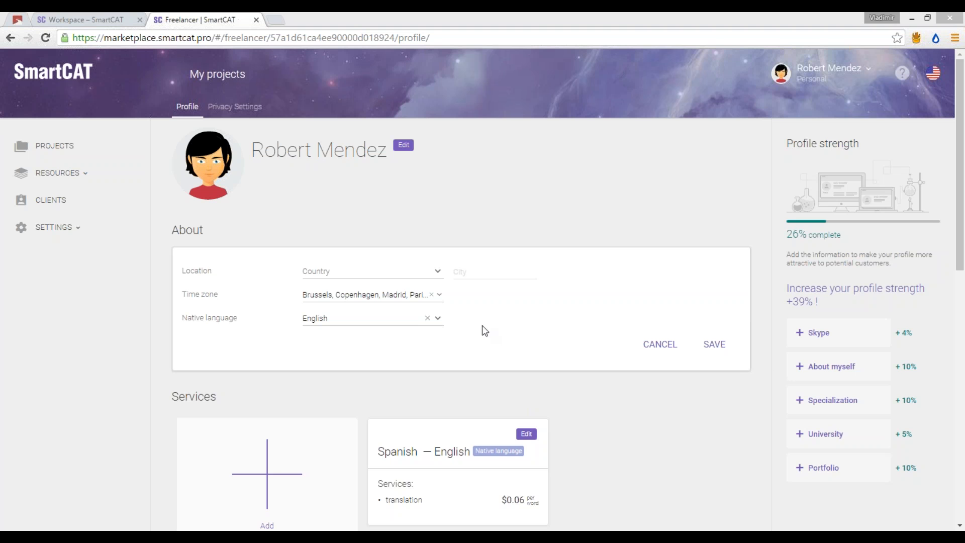
Step: Keep English as native language and save the About details
click(438, 318)
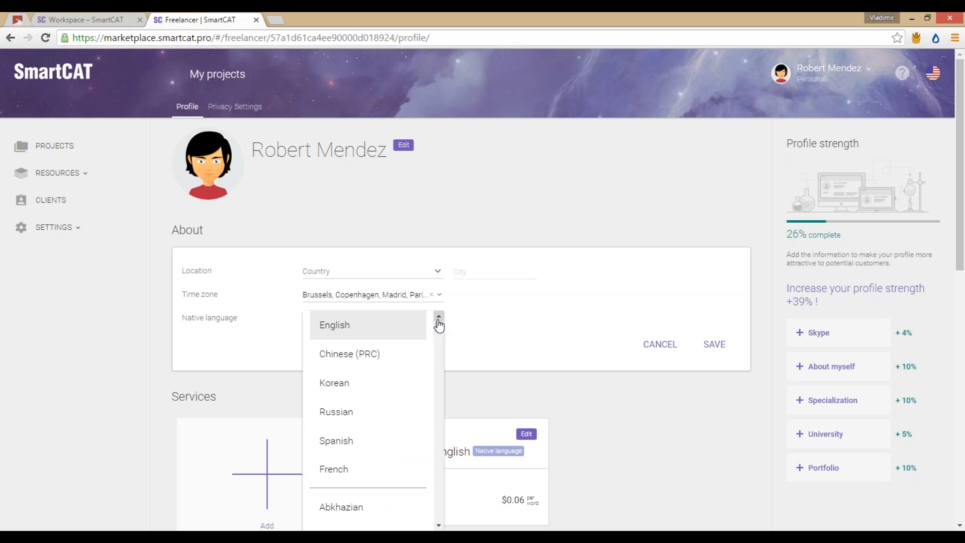
click(480, 320)
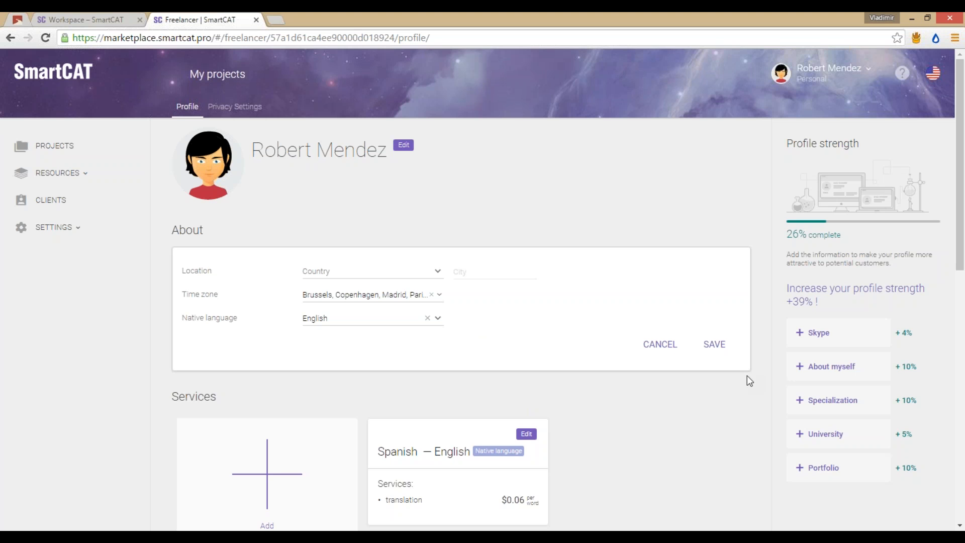
click(718, 350)
Step: Edit the Spanish–English service and add Editing at $0.04 per word
scroll(645, 226, down, 1)
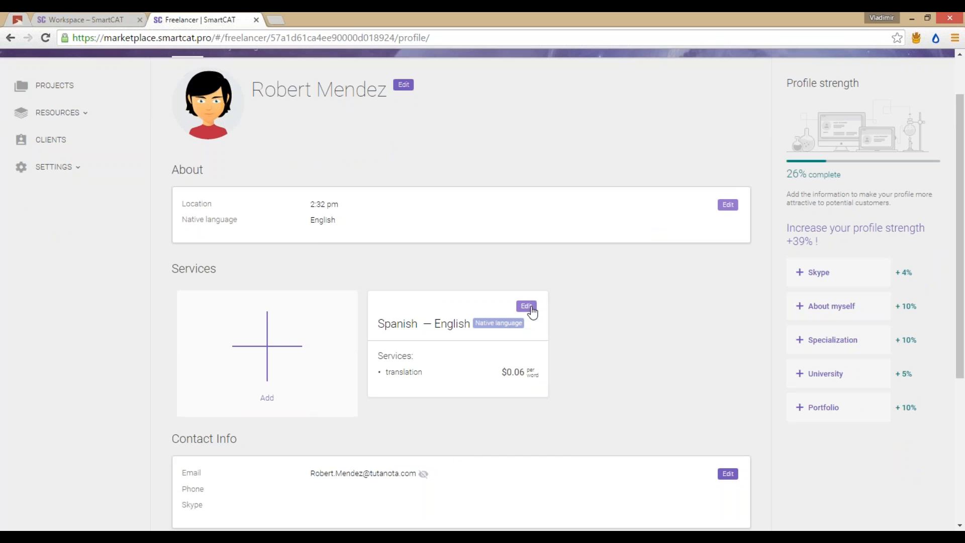
click(526, 306)
scroll(602, 298, down, 1)
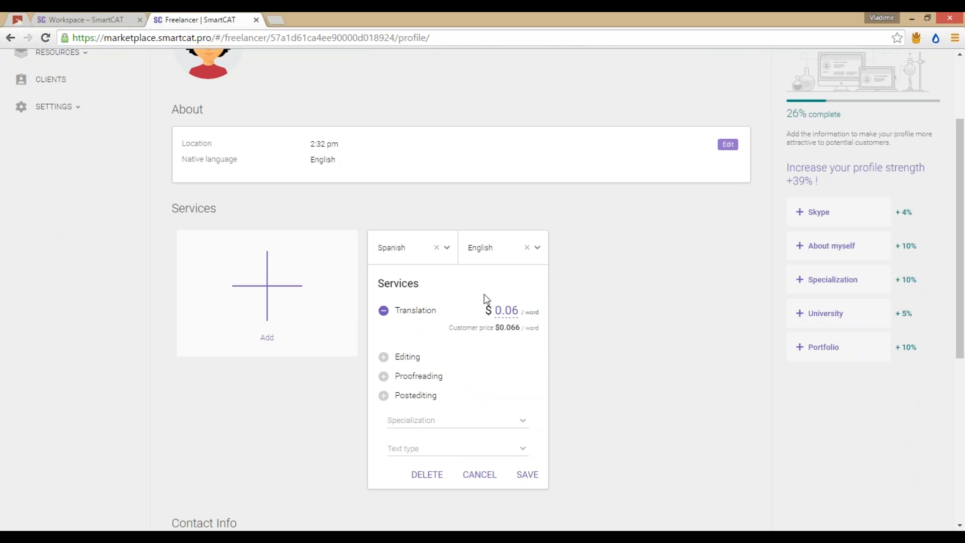
click(427, 358)
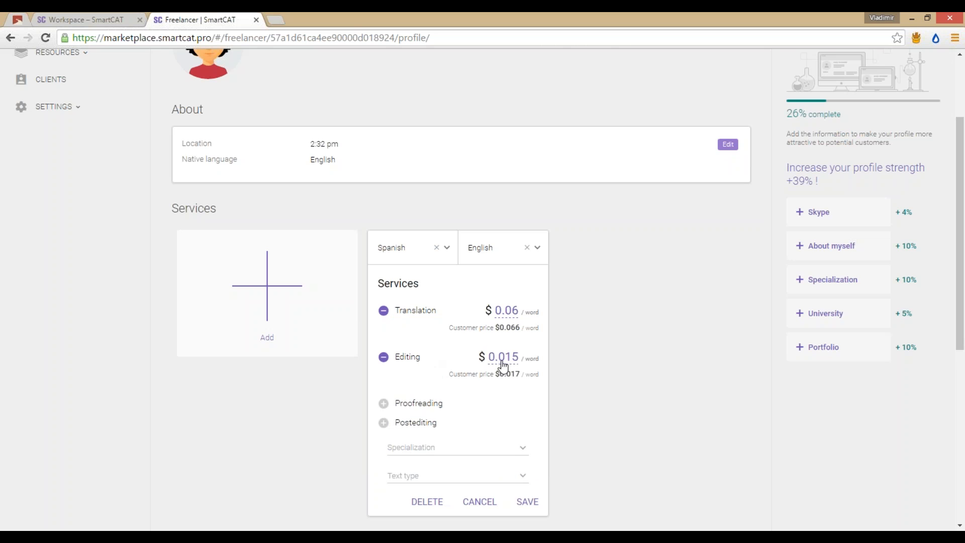
click(503, 356)
text(0.04)
click(445, 407)
Step: Add Proofreading and Postediting at $0.03 per word each and save the prices
click(445, 407)
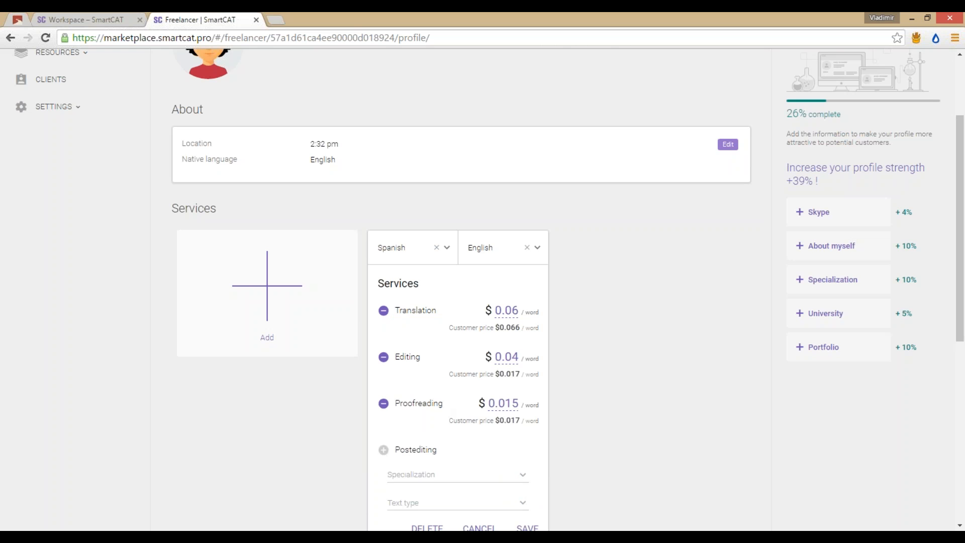
click(500, 410)
text(0.003)
click(428, 450)
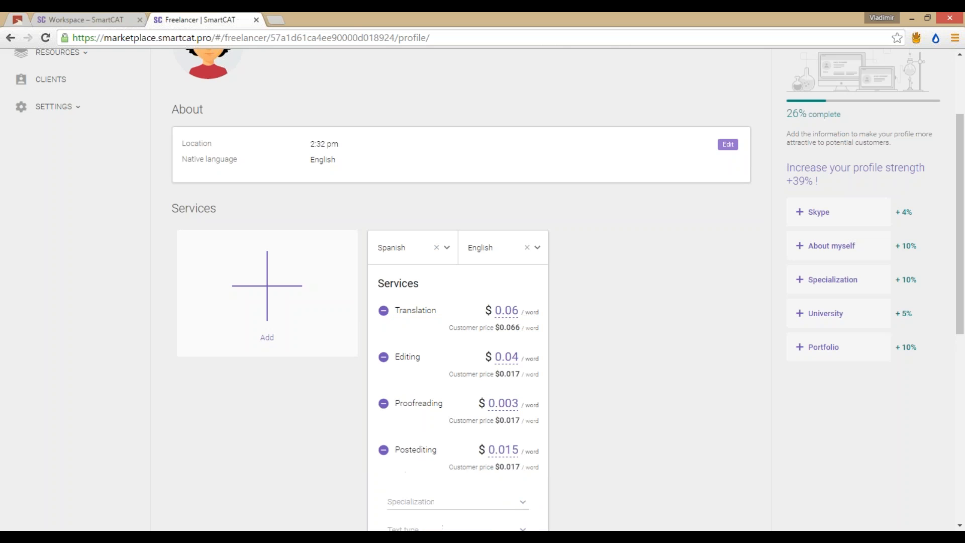
click(502, 450)
text(0.00)
key(BackSpace)
text(3)
click(512, 403)
click(513, 404)
key(BackSpace)
scroll(577, 401, down, 2)
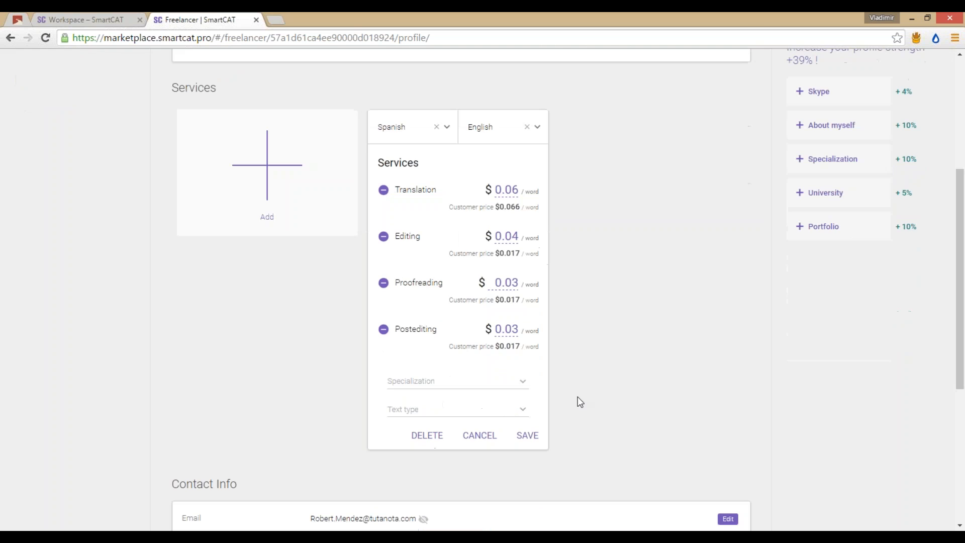
click(531, 435)
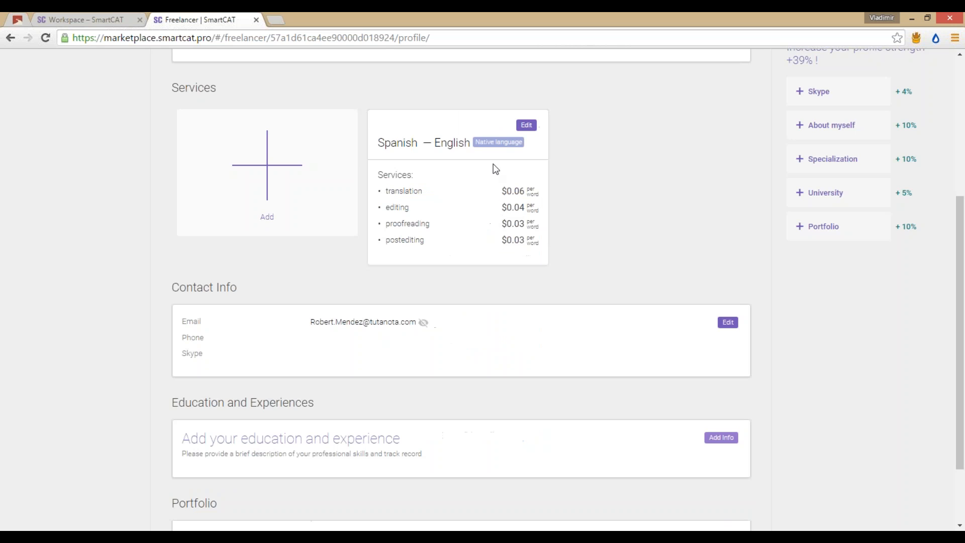
Step: Create an English service with proofreading at $0.03 per word and save the services
click(526, 125)
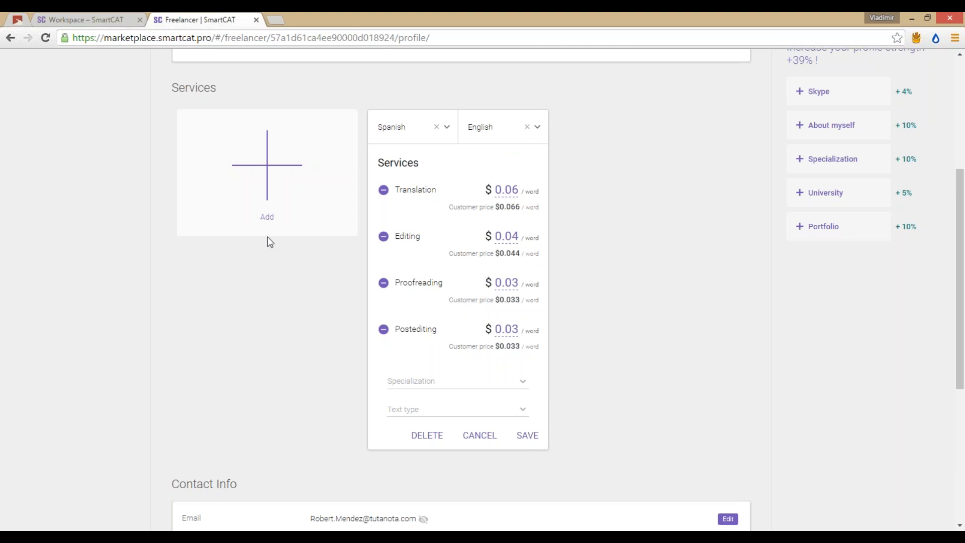
click(267, 221)
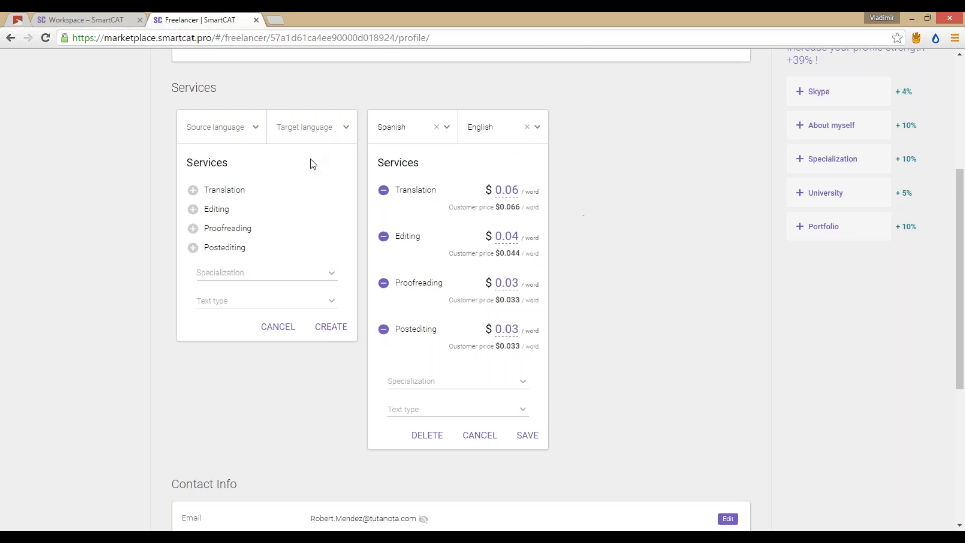
click(306, 133)
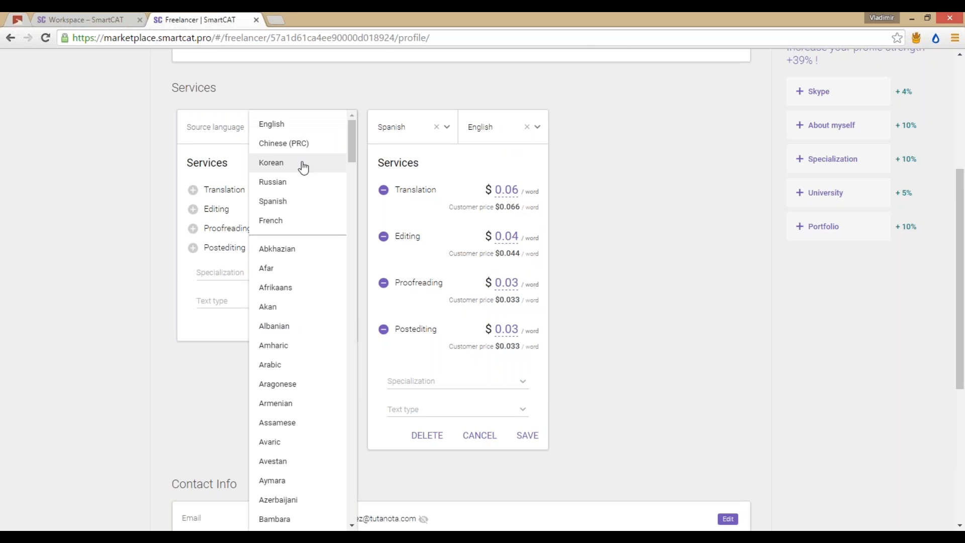
click(288, 127)
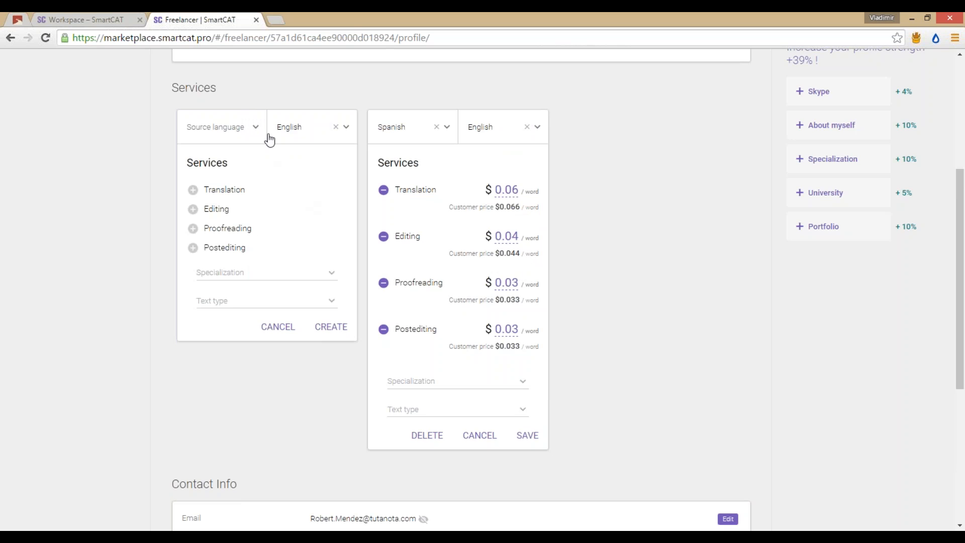
click(225, 228)
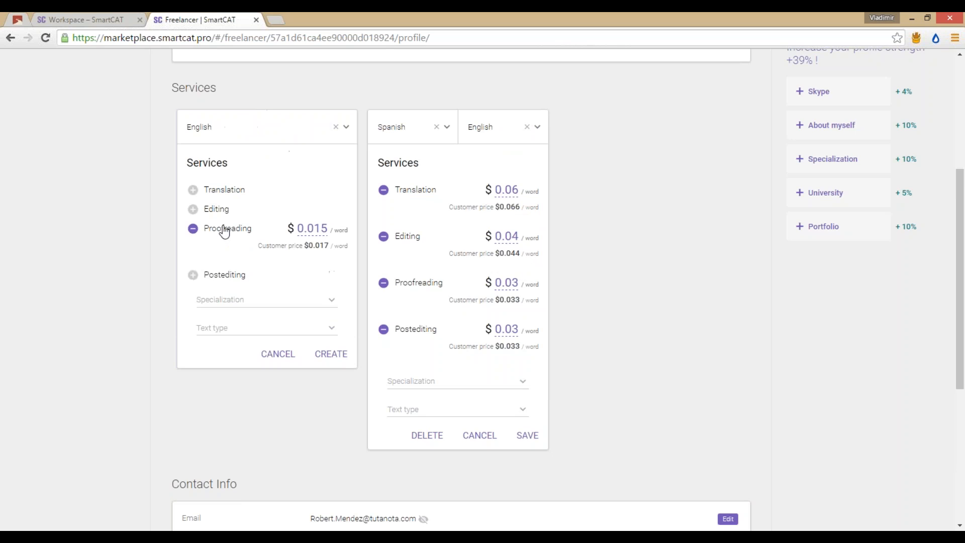
click(310, 229)
text(0.03)
click(336, 361)
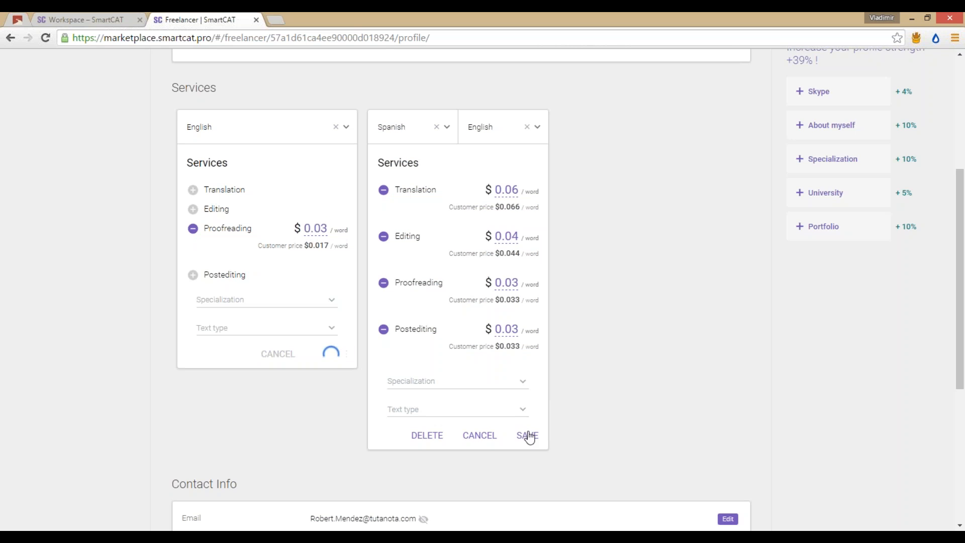
click(526, 435)
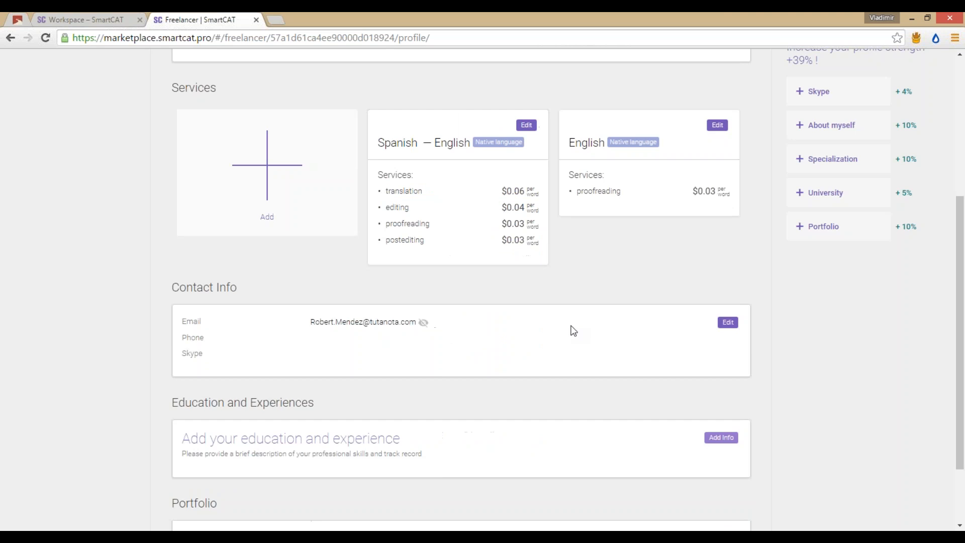
scroll(566, 278, down, 3)
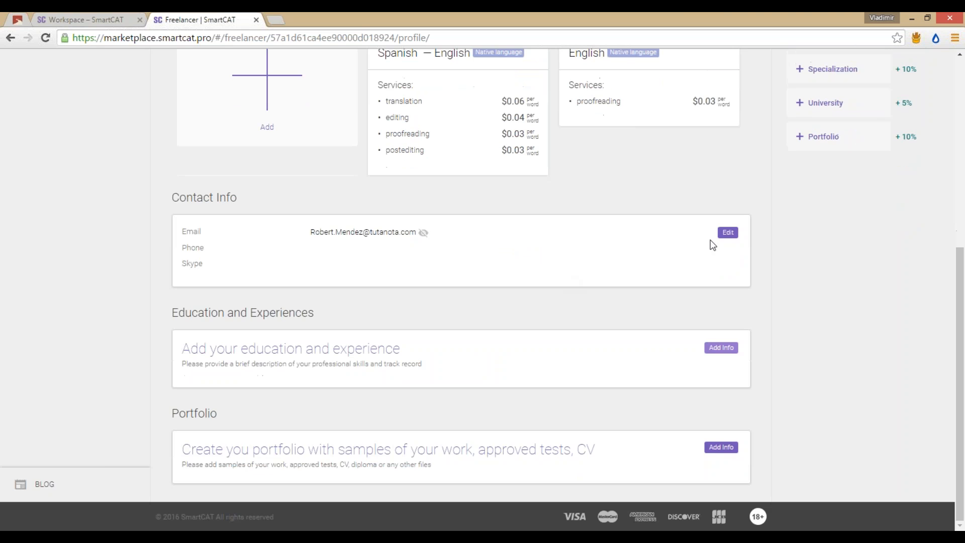
Step: Enter a phone number and a Skype name in Contact Info and save
click(727, 234)
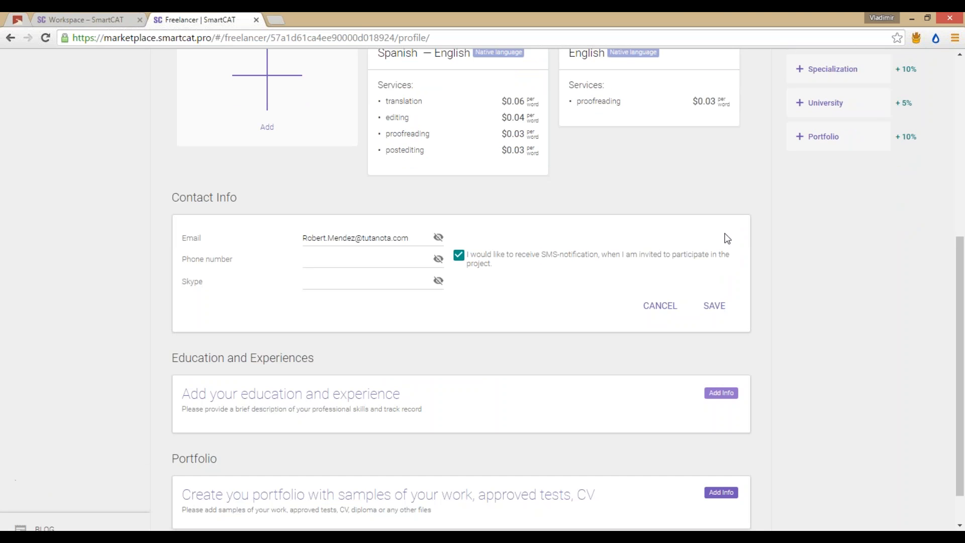
click(415, 259)
text(+1234567890)
key(BackSpace)
text(10)
click(388, 277)
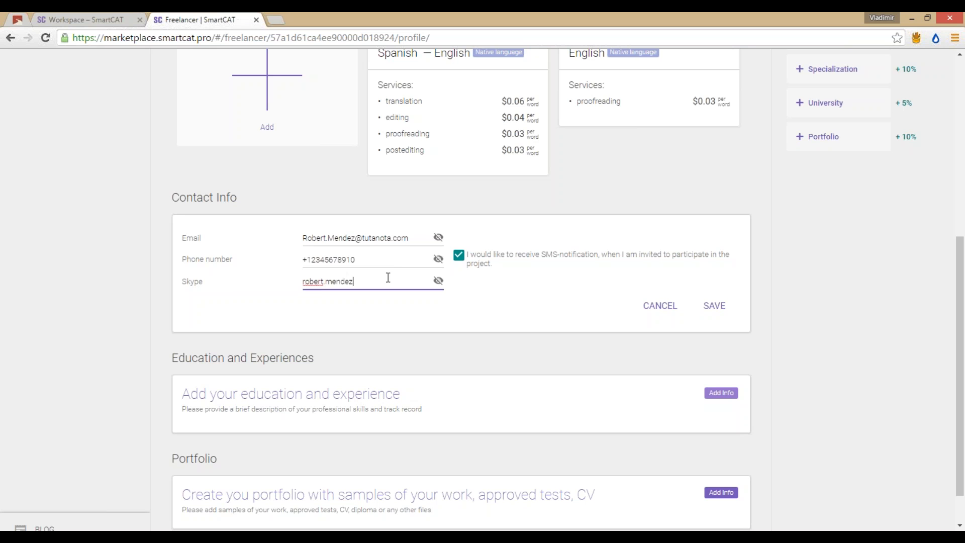
click(713, 305)
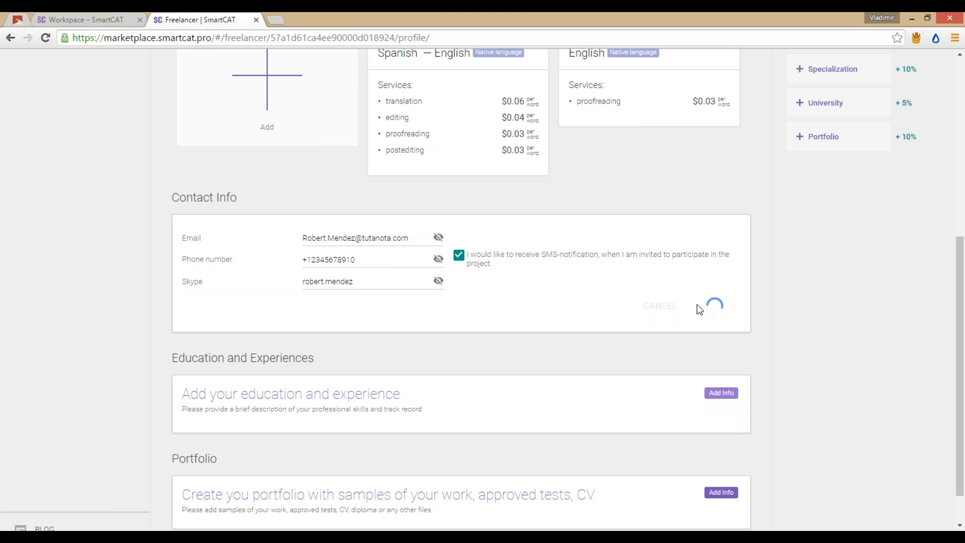
Step: Re-save the contact details and open the Education and Experiences form
click(727, 232)
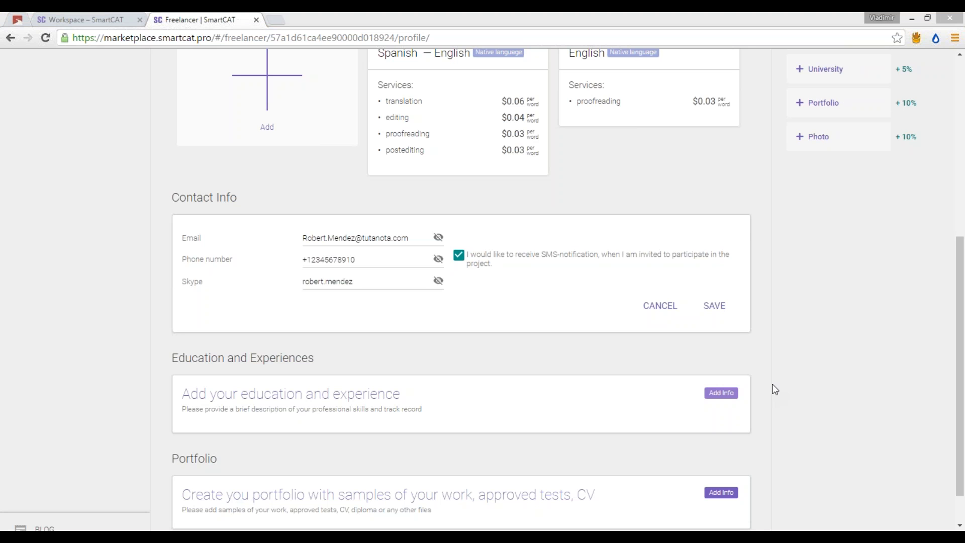
click(708, 302)
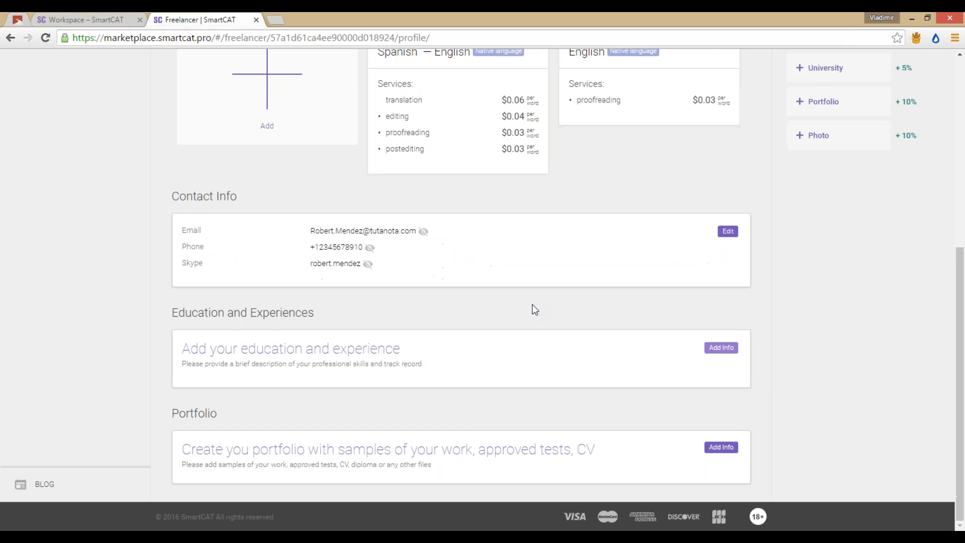
click(721, 347)
Step: Enter 'Blablabla' as About myself and set work experience since 2010
scroll(636, 280, up, 10)
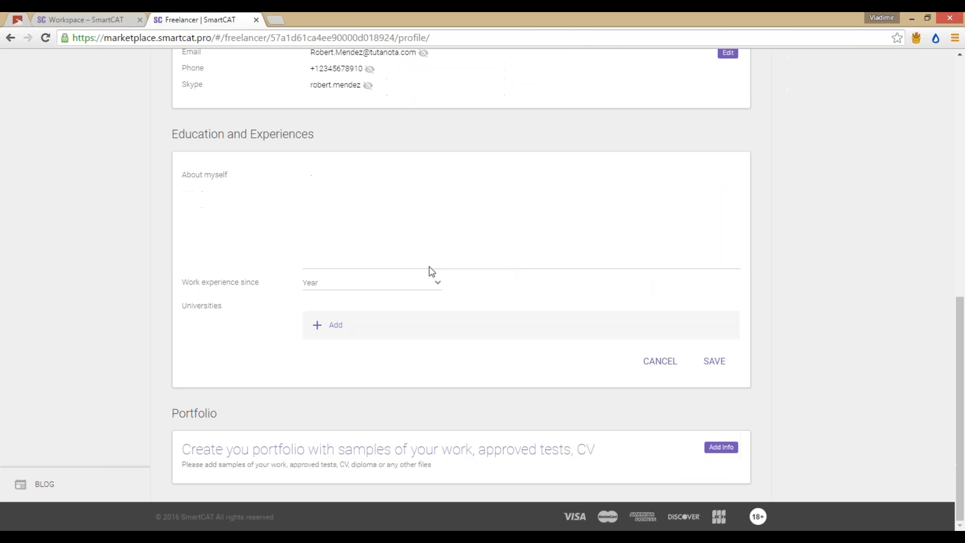
click(385, 249)
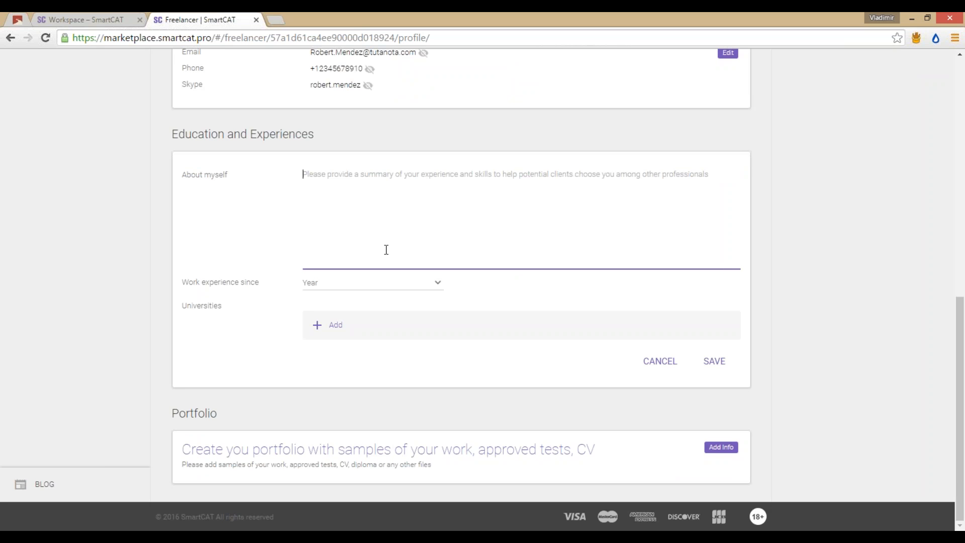
text(BLablabla)
key(Home)
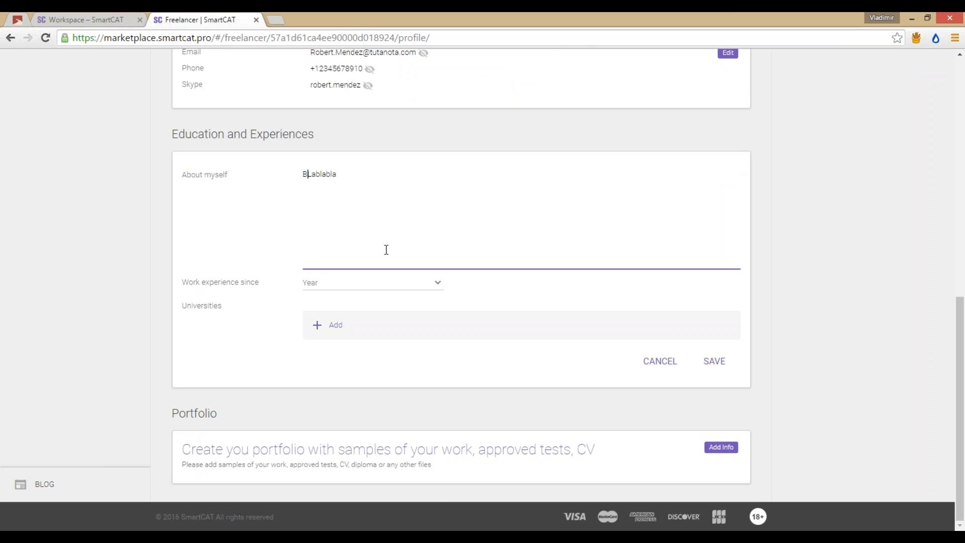
key(Right)
key(Right)
key(BackSpace)
text(l)
click(390, 282)
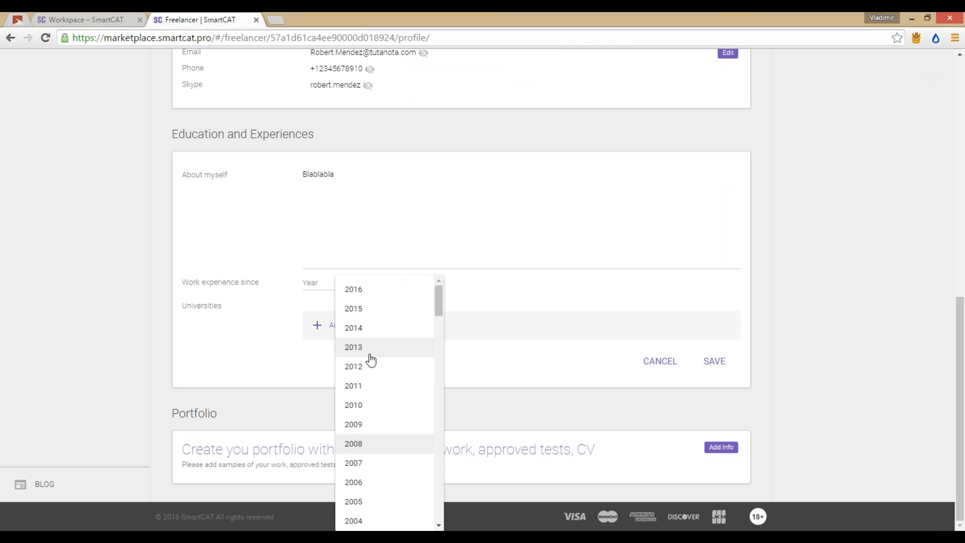
click(372, 405)
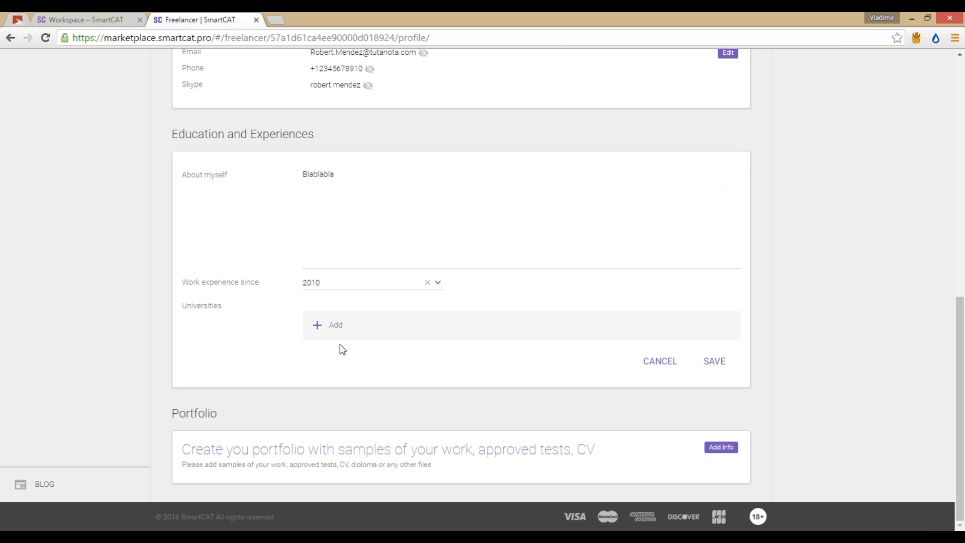
Step: Add a university with country Spain and Barcelona Graduate School of Economics
click(330, 328)
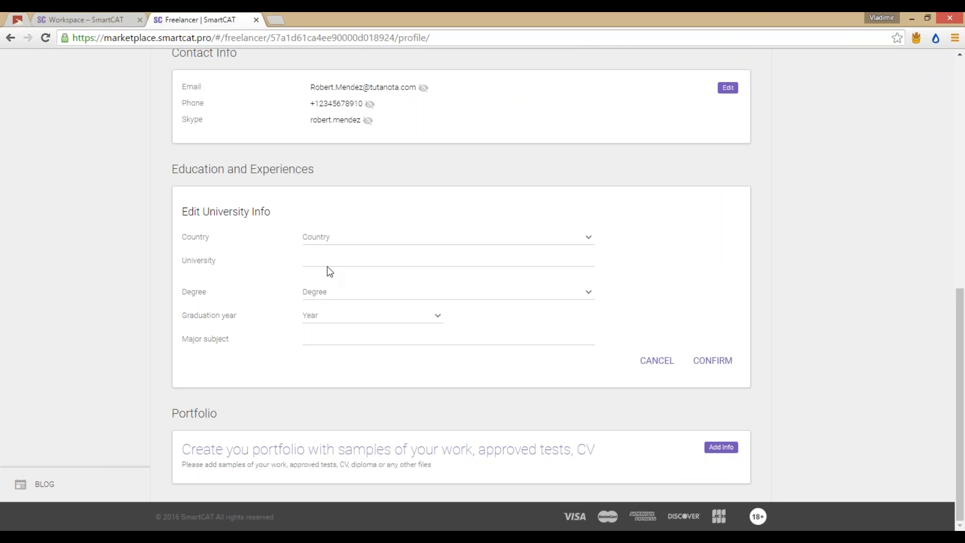
click(729, 361)
click(349, 244)
scroll(459, 329, down, 20)
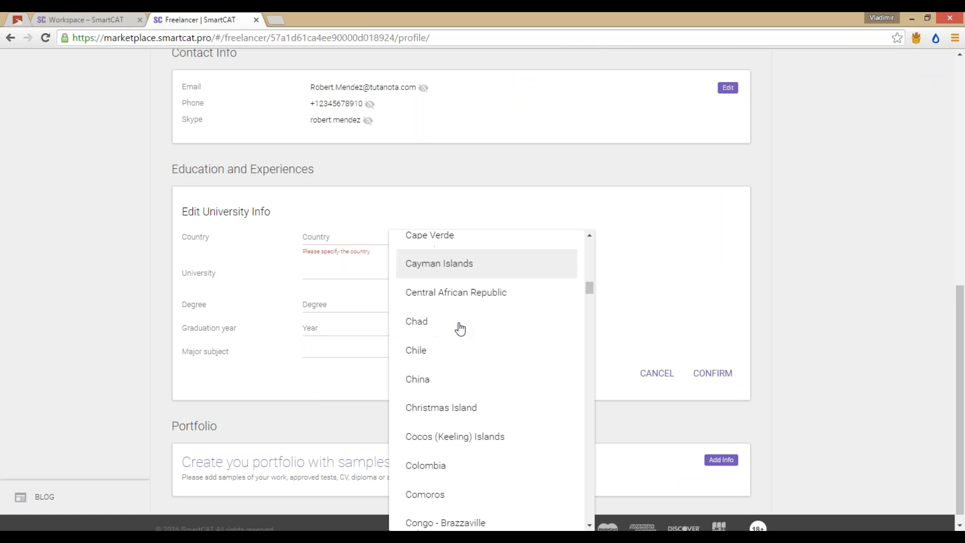
scroll(460, 328, down, 20)
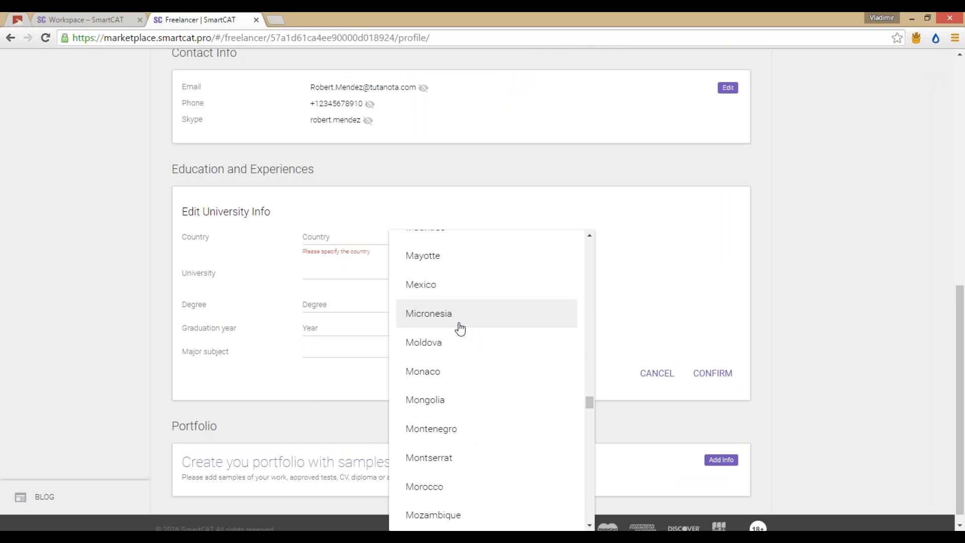
scroll(460, 328, down, 6)
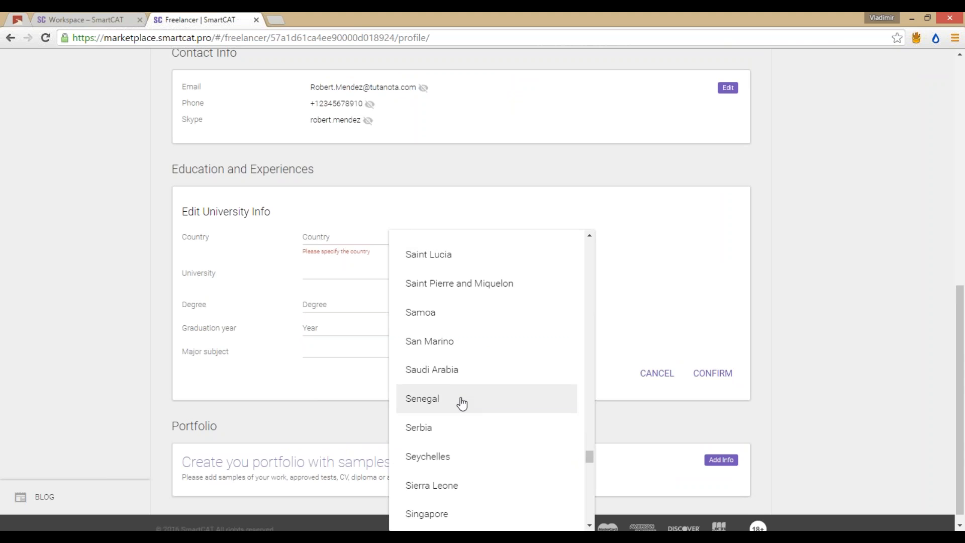
scroll(457, 432, down, 3)
scroll(453, 422, down, 2)
click(452, 422)
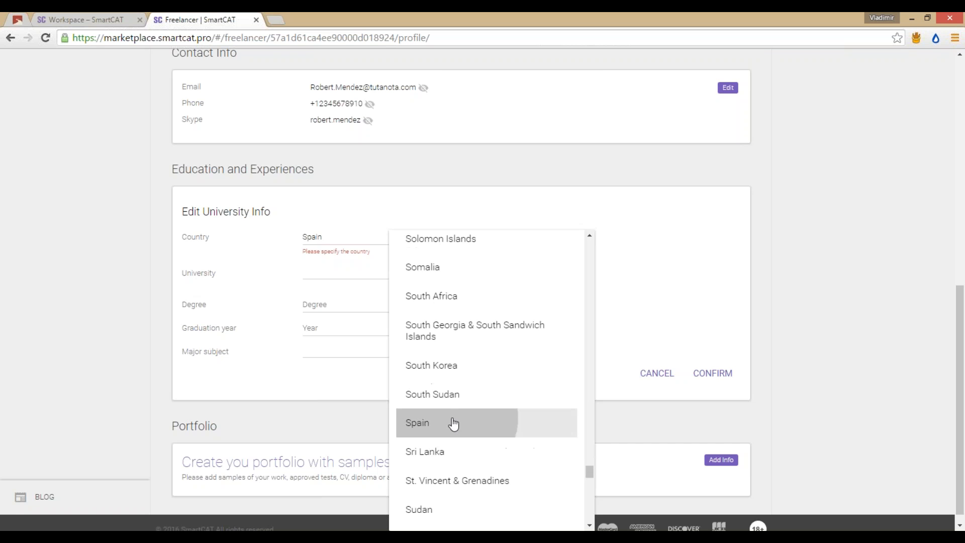
click(340, 273)
text(barcelona)
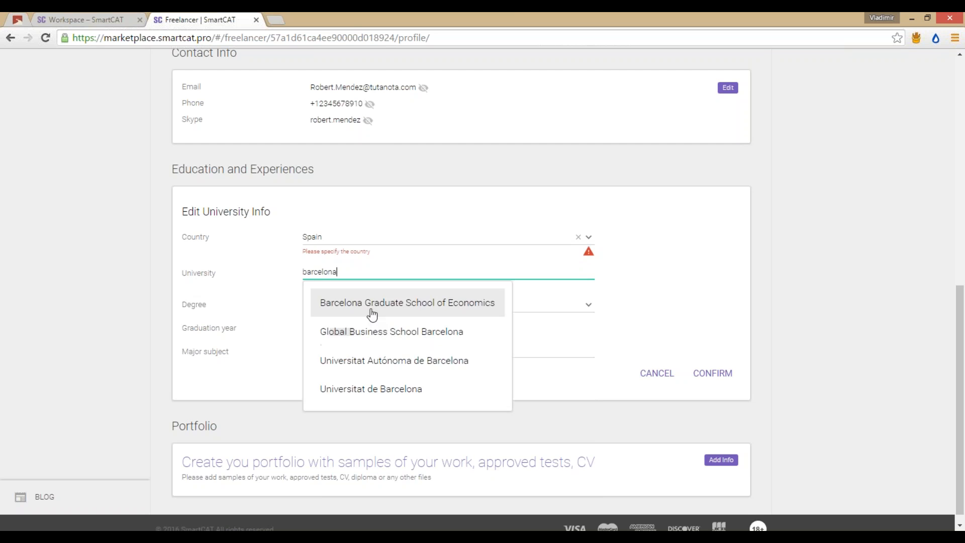
click(372, 303)
Step: Set degree Master, graduation year 2010, major Economics, and confirm
click(384, 308)
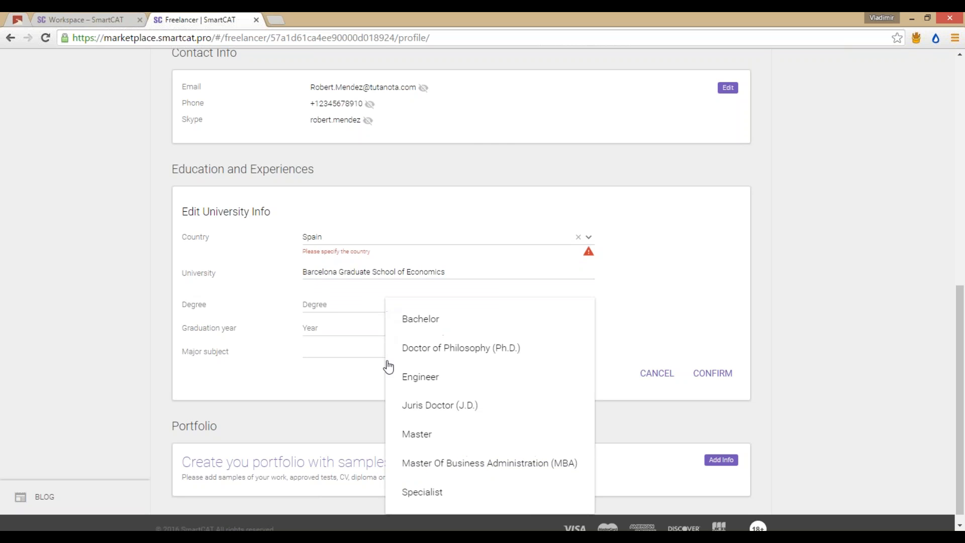
click(427, 434)
click(349, 333)
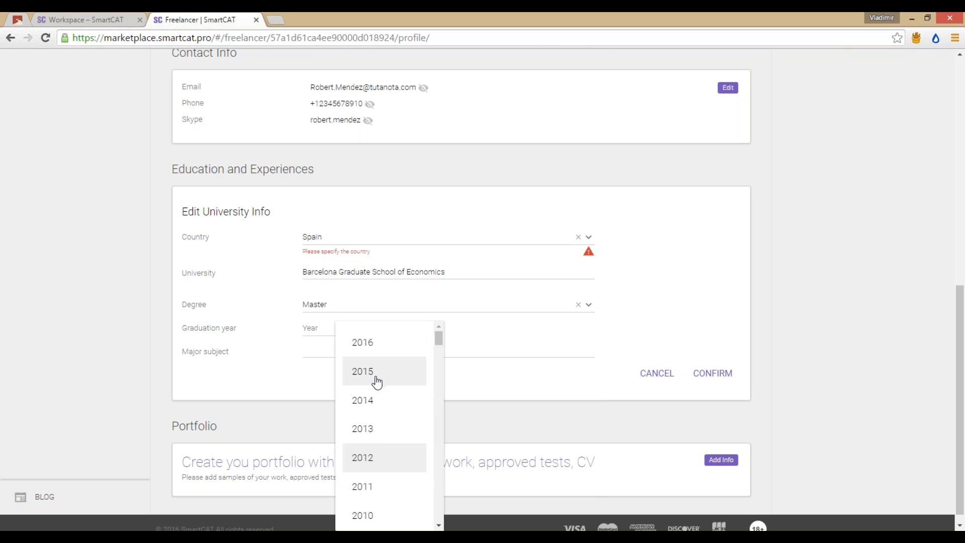
click(388, 513)
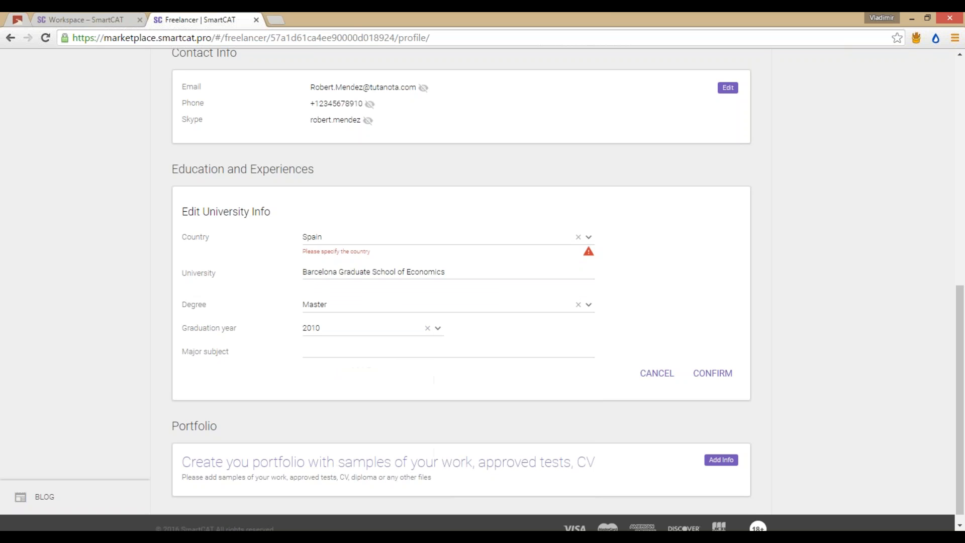
click(357, 351)
text(Economics)
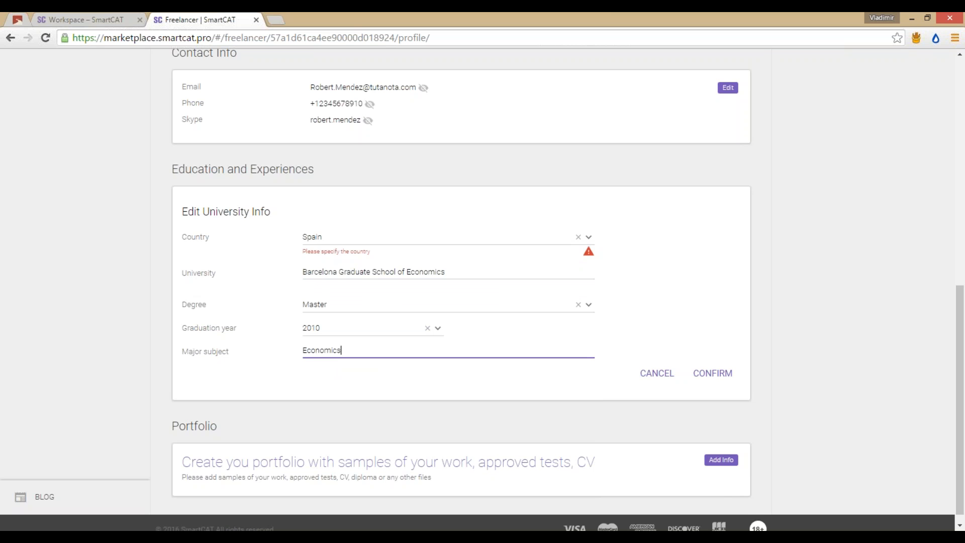
click(713, 375)
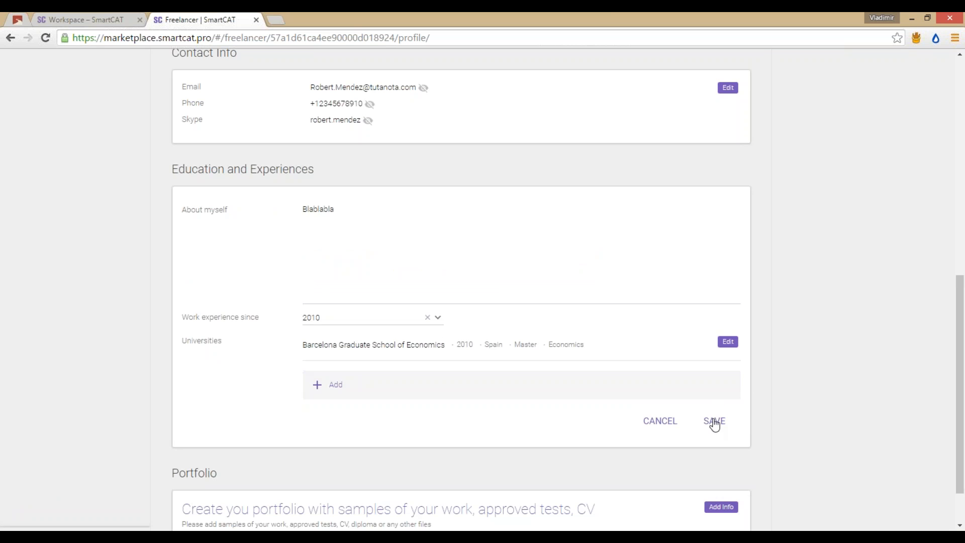
Step: Save the Education and Experiences details, including 6 years 8 months experience and the Barcelona Master's
click(714, 422)
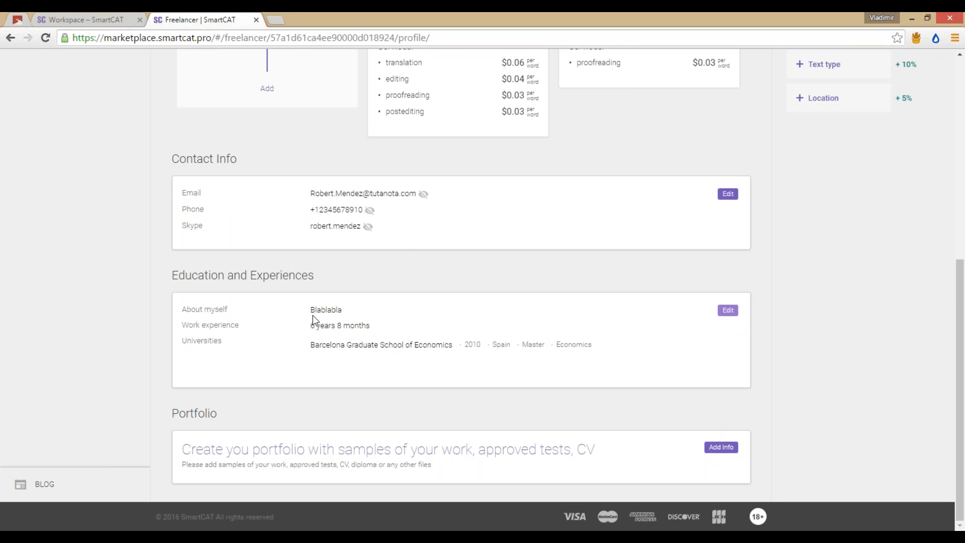
double_click(326, 309)
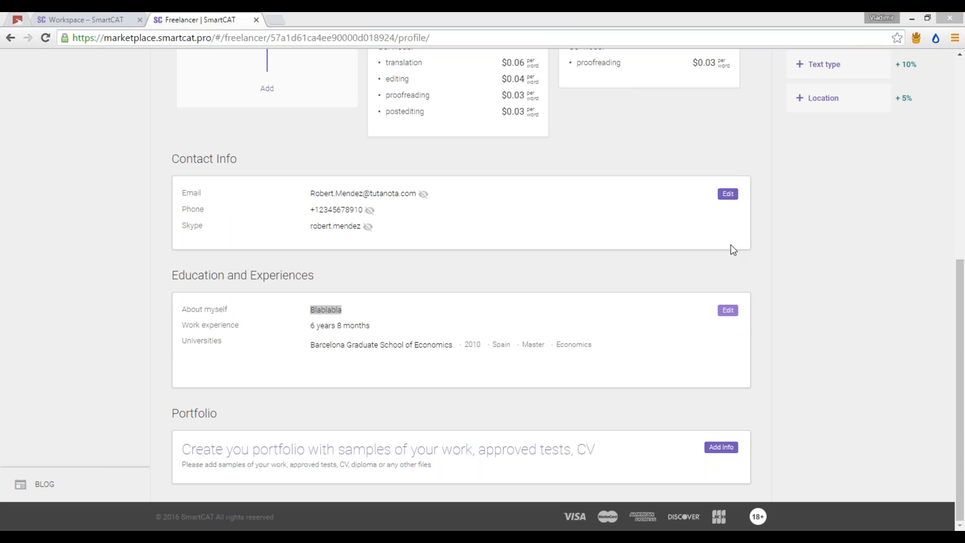
click(535, 404)
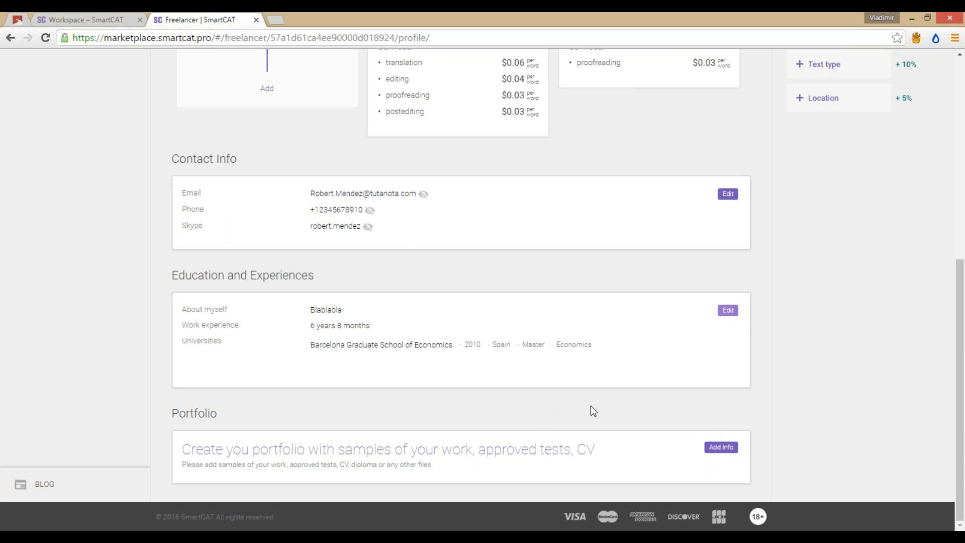
scroll(589, 407, up, 3)
scroll(590, 409, down, 3)
Step: Add an unnamed portfolio item via Add Info and confirm it, then return to the top
click(706, 452)
scroll(407, 290, down, 3)
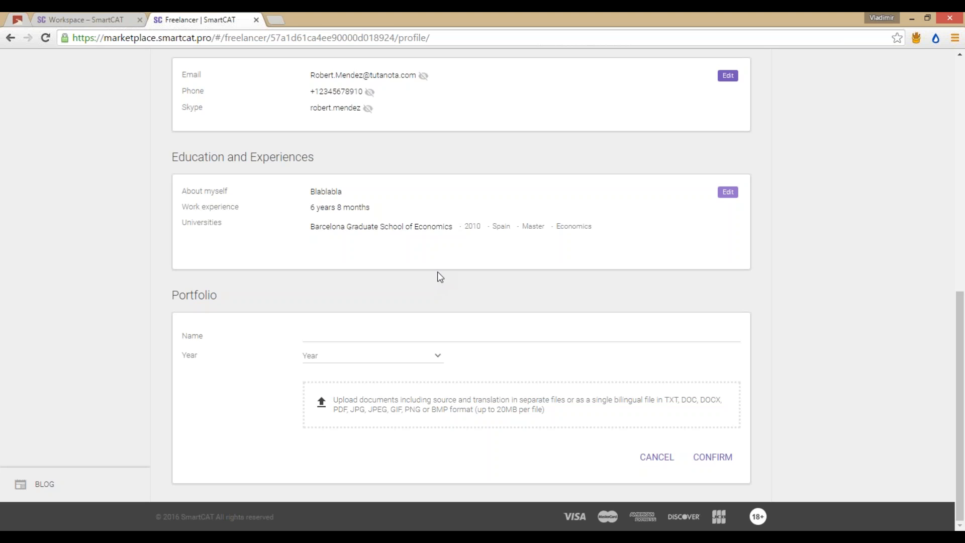
click(712, 457)
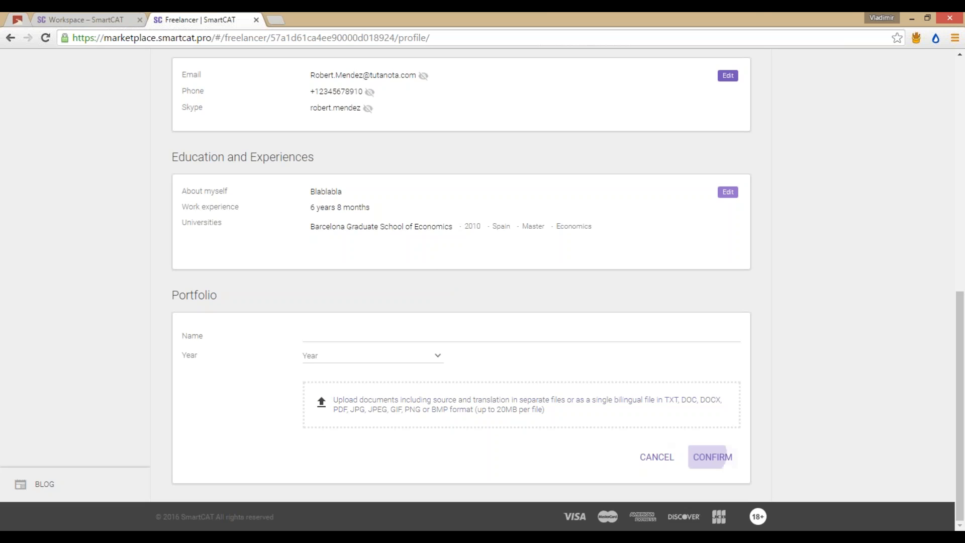
scroll(519, 319, up, 6)
scroll(518, 315, up, 4)
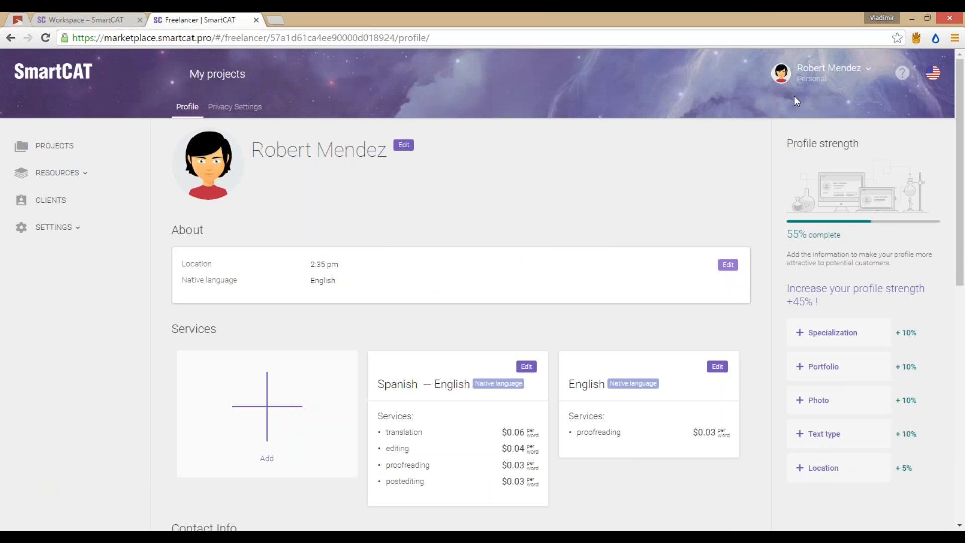
Step: Choose Billing from the account dropdown to reach the Payment account page
click(817, 79)
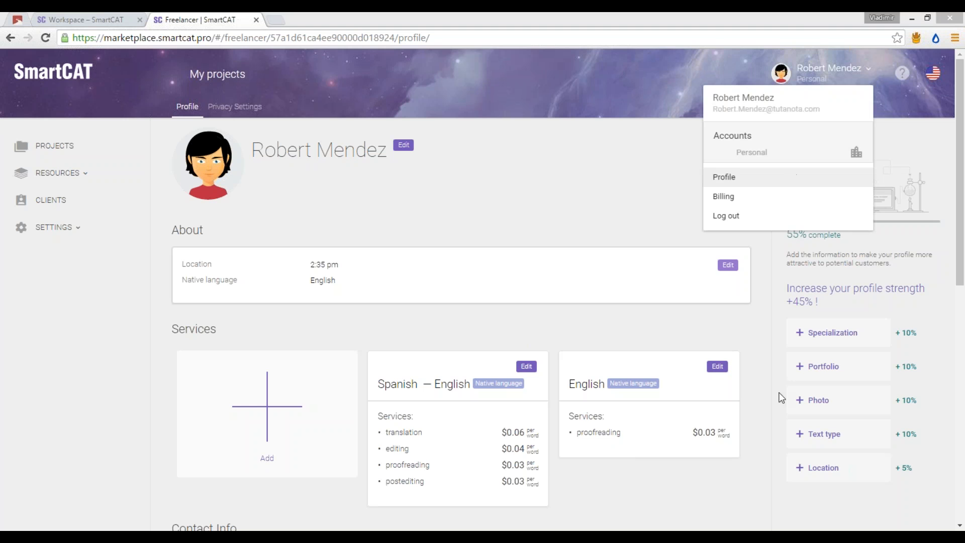
click(834, 76)
click(835, 75)
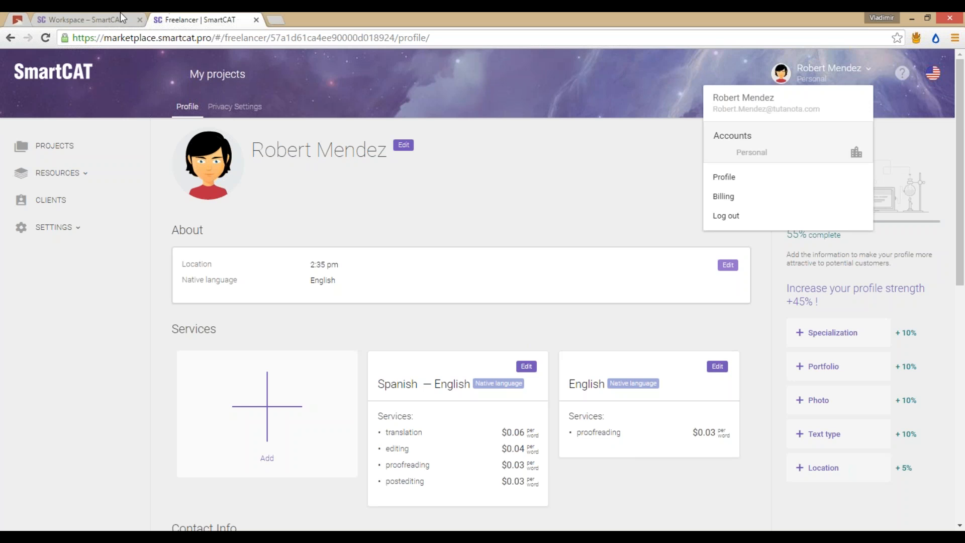
click(122, 19)
click(858, 75)
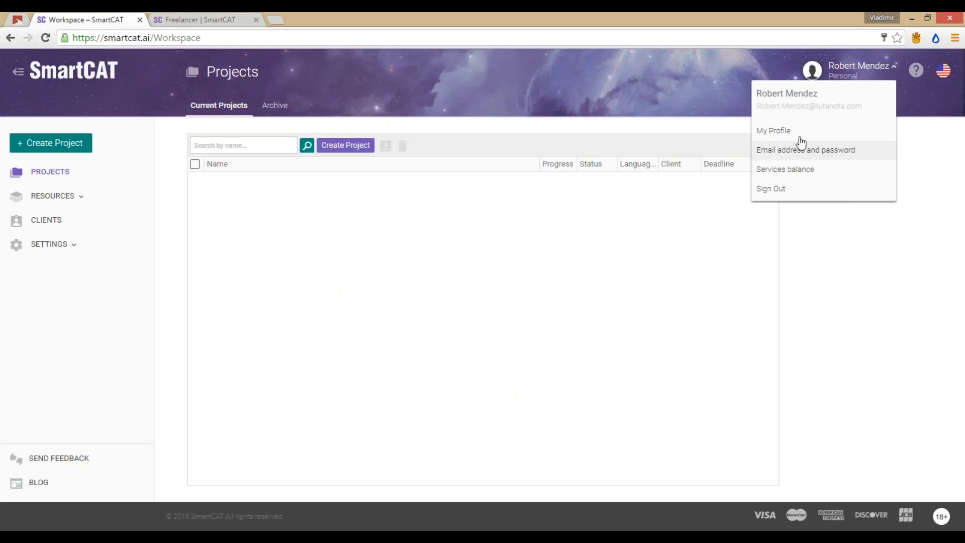
click(203, 19)
click(830, 77)
click(833, 77)
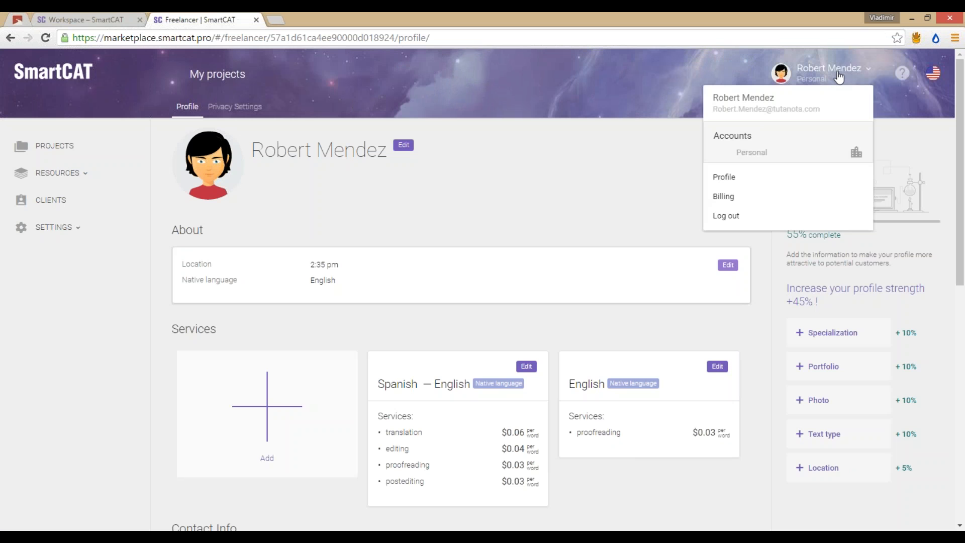
click(724, 197)
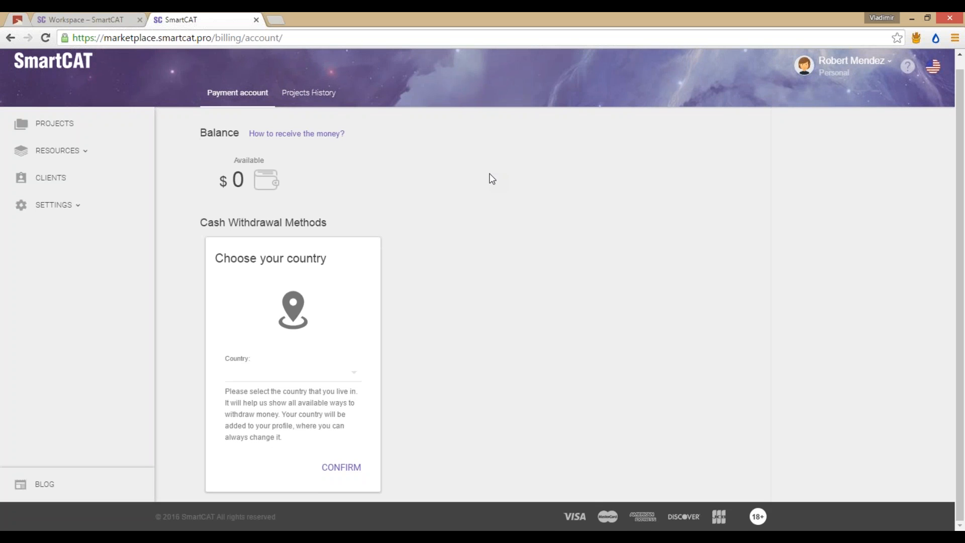
Step: Set Spain as the country of residence and confirm it
click(351, 380)
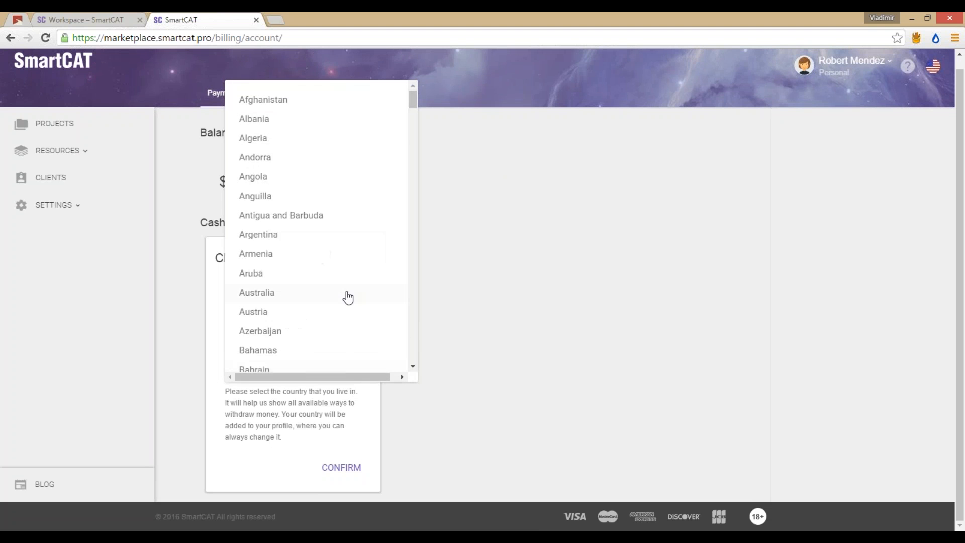
scroll(347, 296, down, 20)
scroll(348, 297, down, 20)
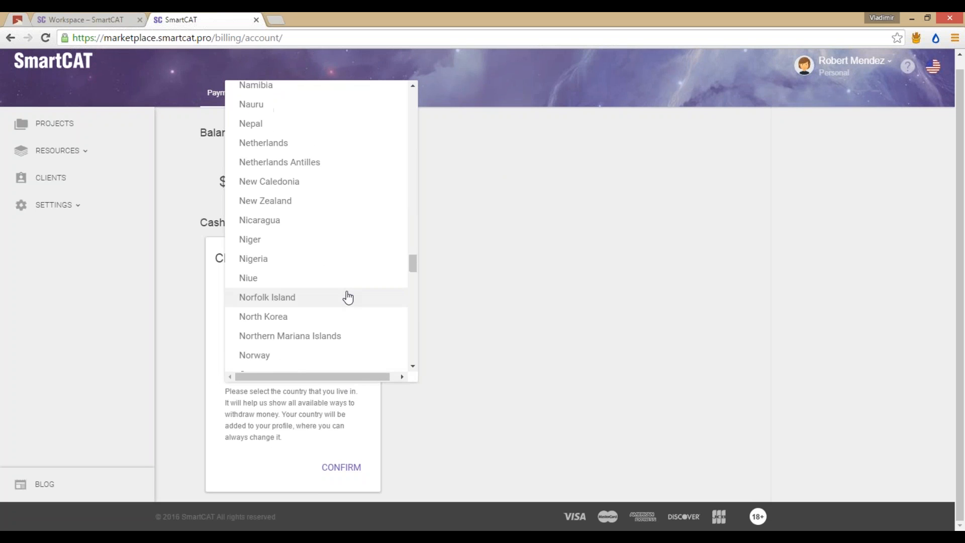
scroll(347, 297, down, 7)
scroll(348, 297, up, 6)
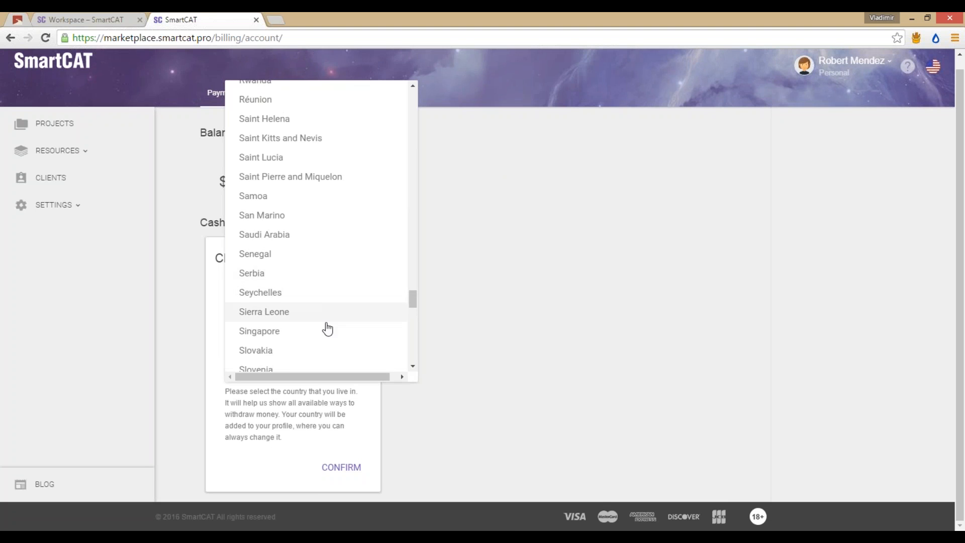
scroll(321, 322, down, 3)
scroll(315, 281, down, 3)
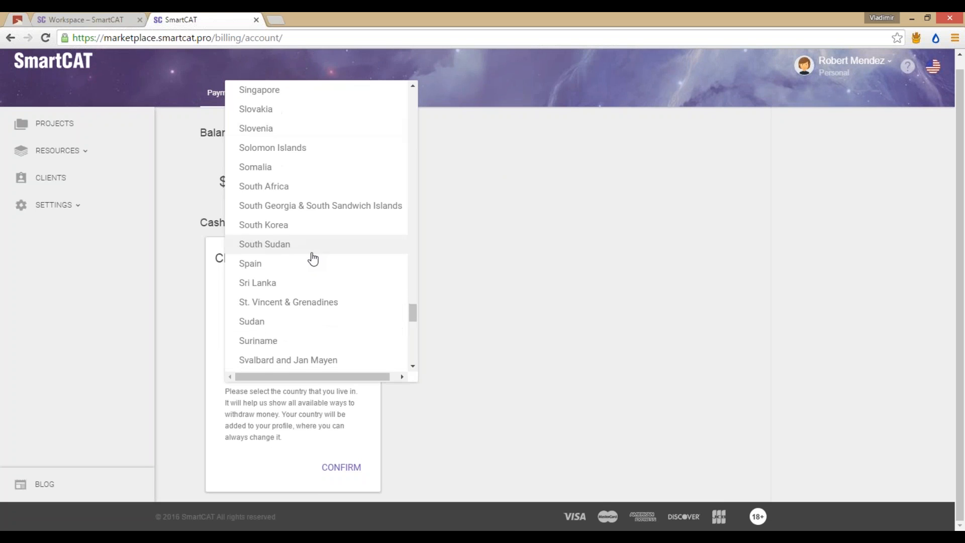
click(300, 267)
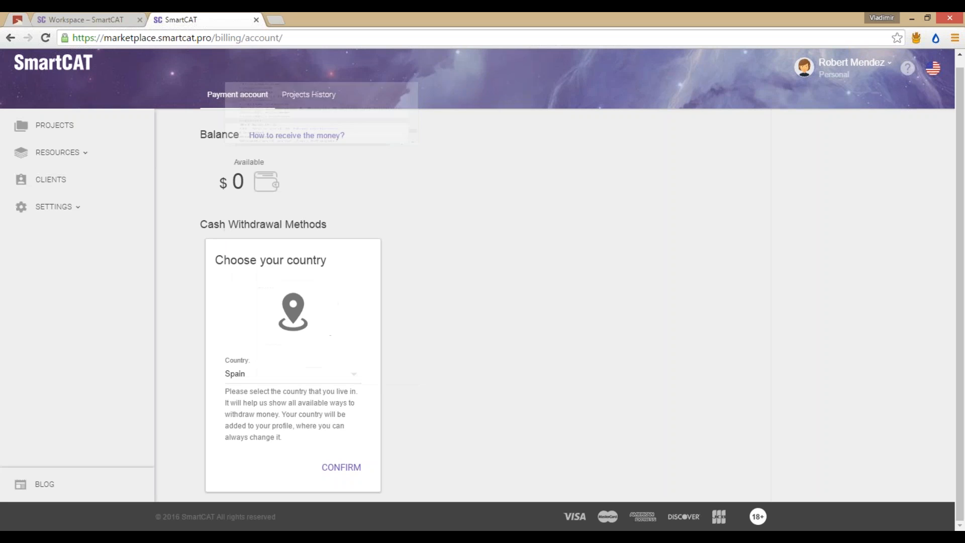
click(341, 467)
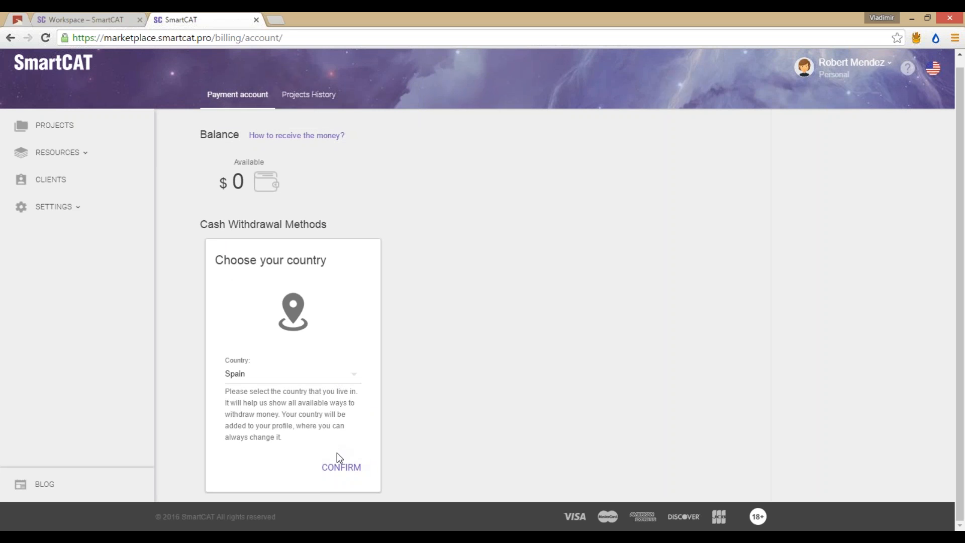
Step: Start a PayPal withdrawal method with the account e-mail, then switch to the Workspace Projects page
click(342, 469)
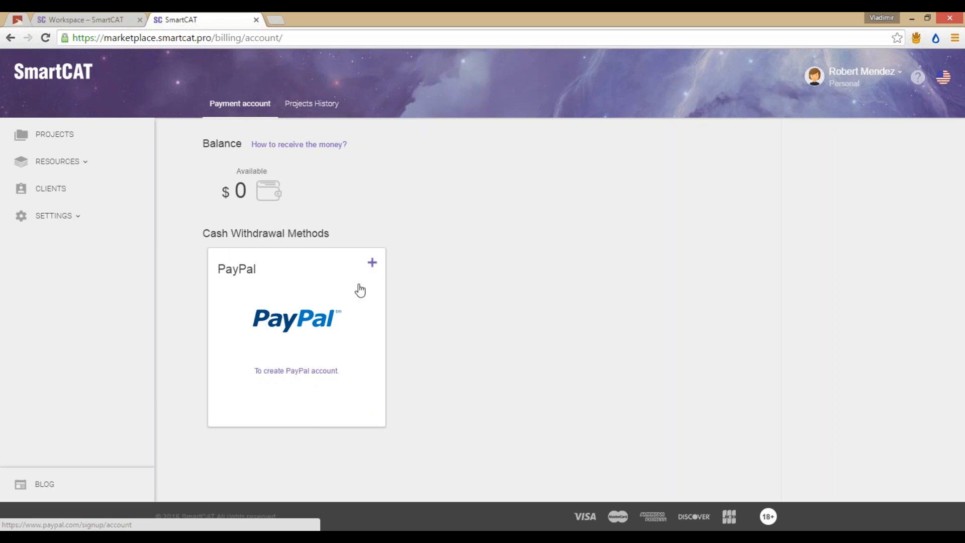
click(372, 263)
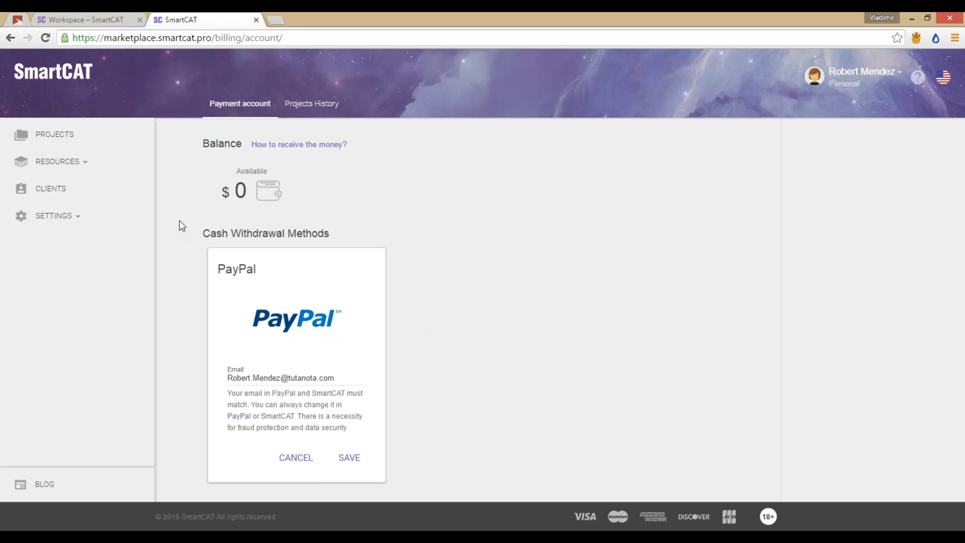
click(82, 20)
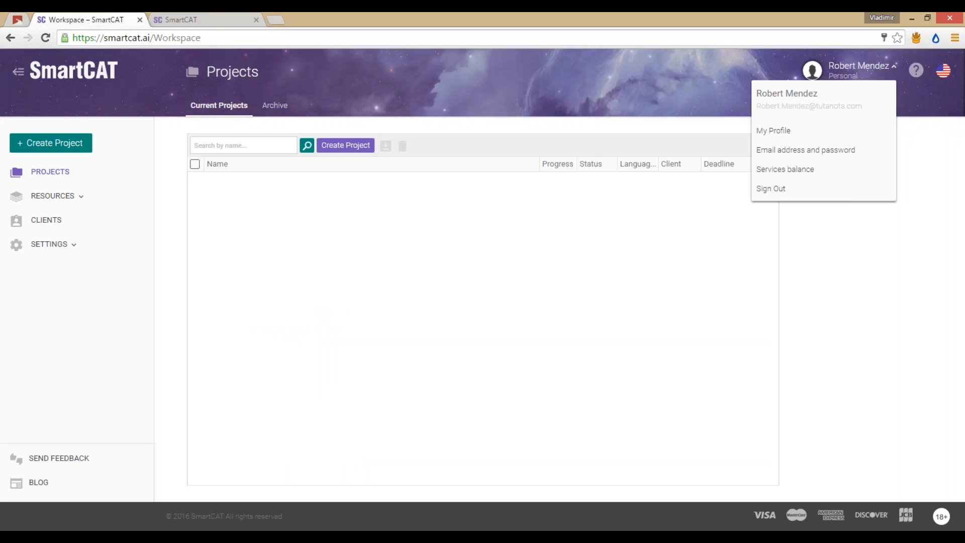
Step: Check the e-mail and password settings in User Profile, cancel unchanged, and return to the billing tab
click(834, 151)
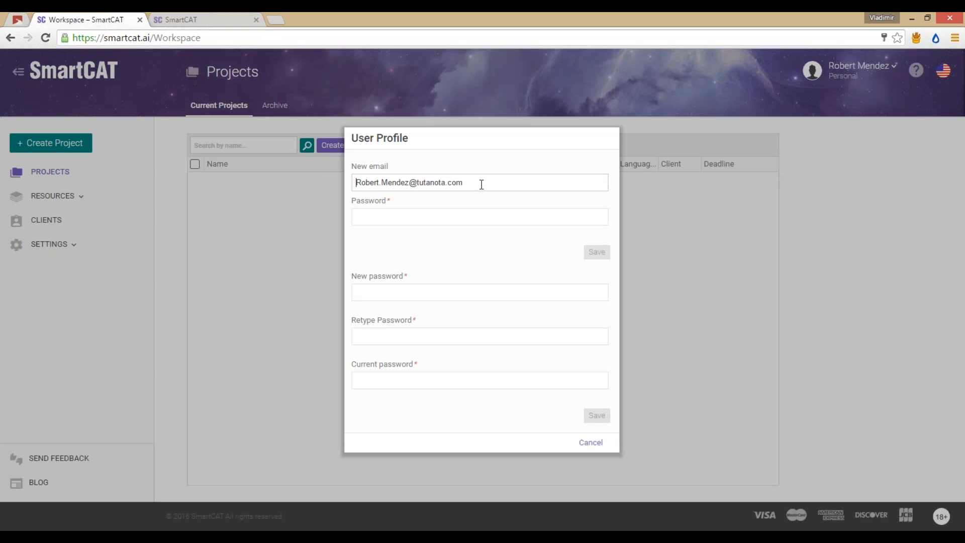
drag(477, 182, 353, 182)
click(531, 169)
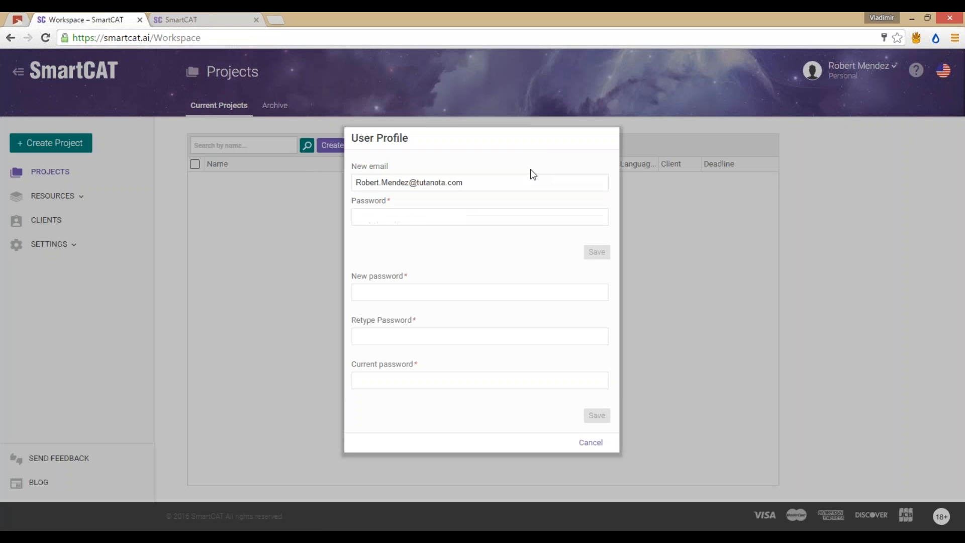
click(589, 445)
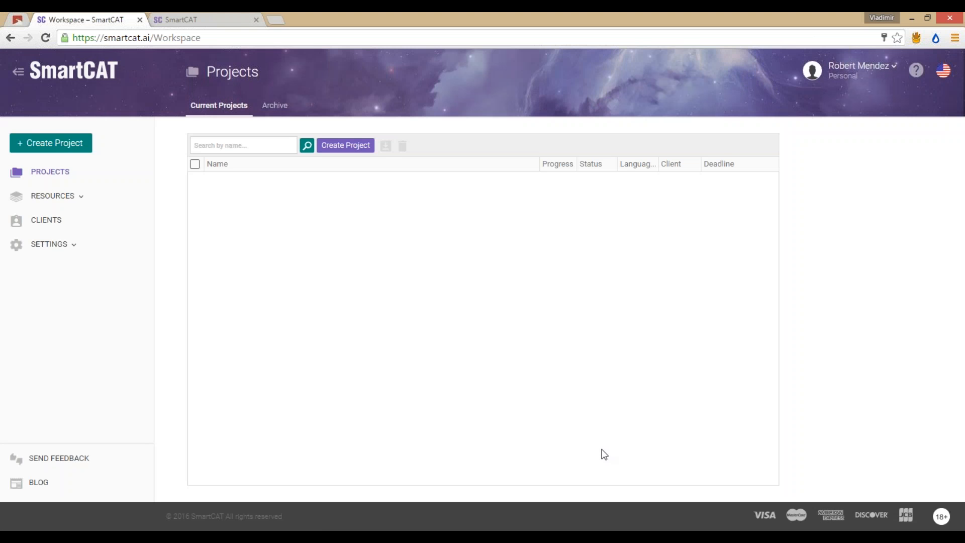
click(215, 19)
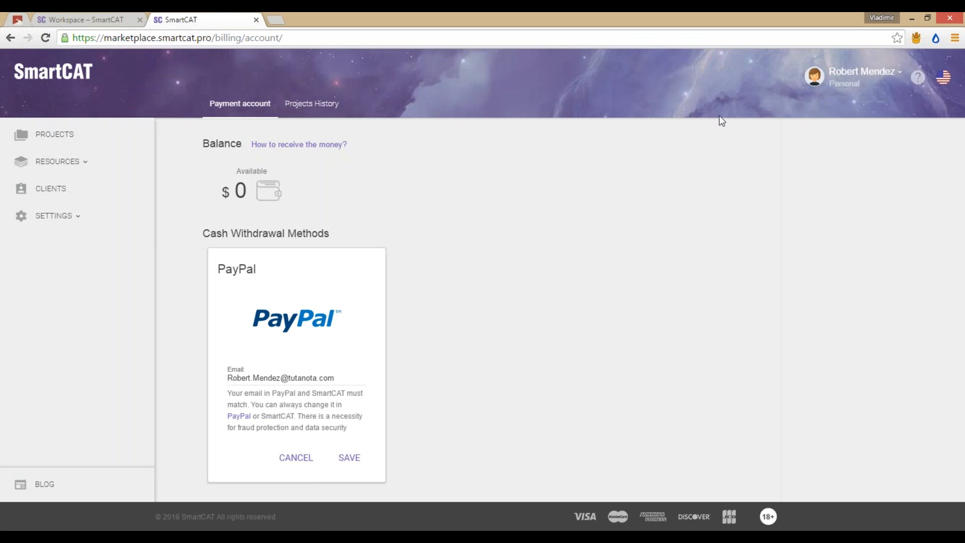
Step: Choose Profile from the account dropdown to show the profile at 60% strength
click(861, 72)
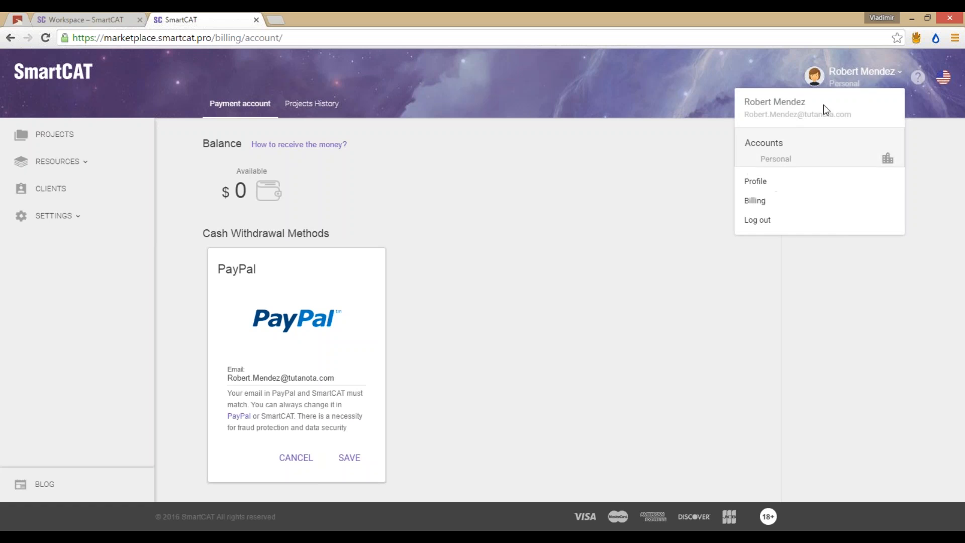
click(758, 182)
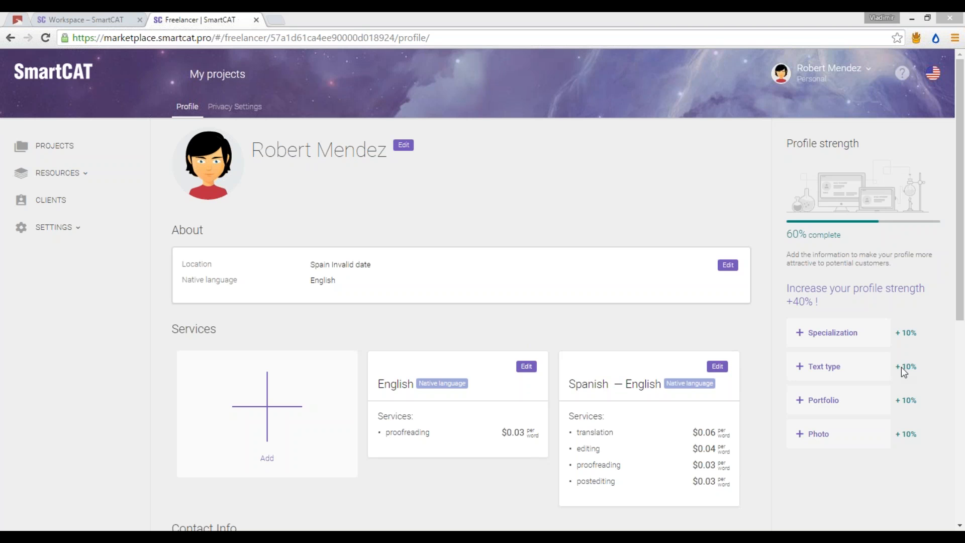
Step: Open the Contact Info editor and cancel it without changes
scroll(516, 320, down, 6)
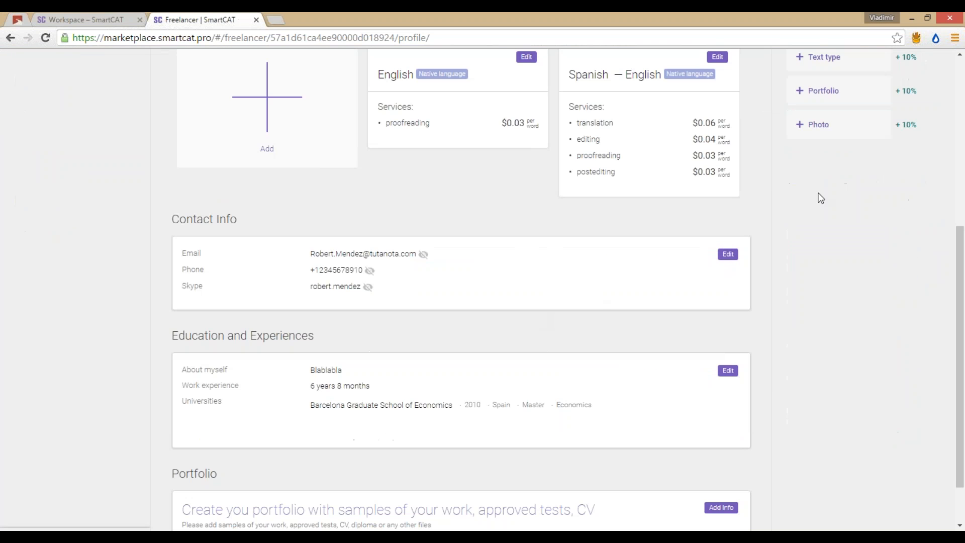
click(727, 254)
click(650, 329)
Step: Delete all the About myself text under Education and Experiences and save
scroll(701, 308, down, 1)
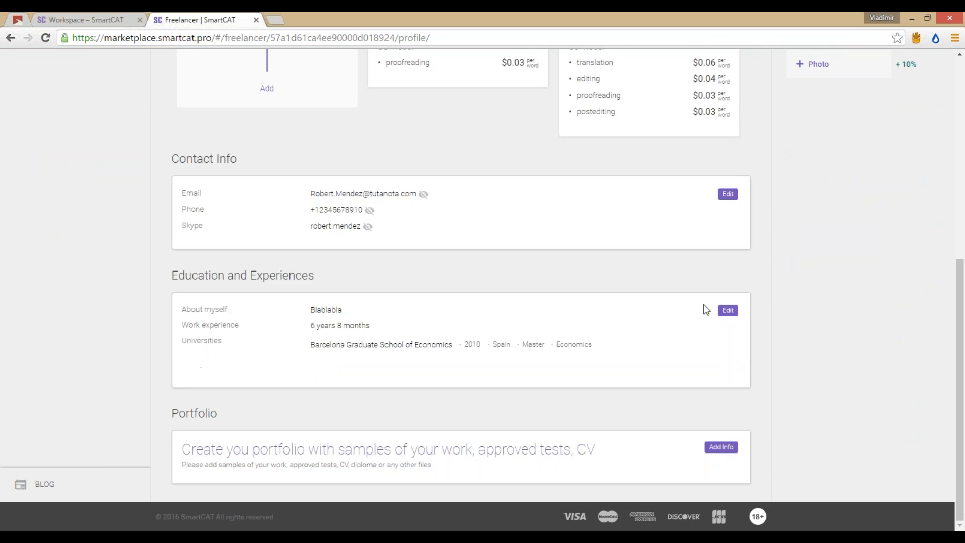
click(727, 310)
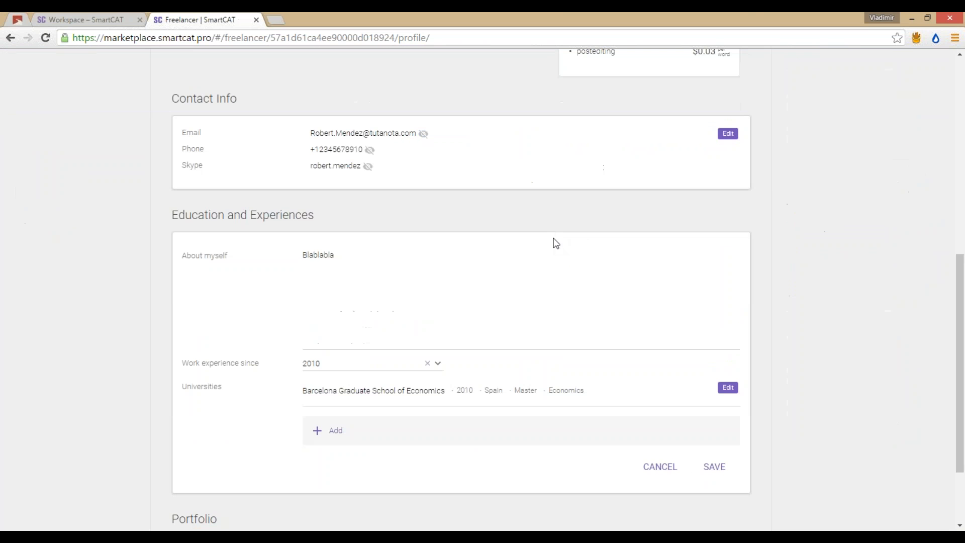
click(484, 288)
key(ctrl+a)
key(BackSpace)
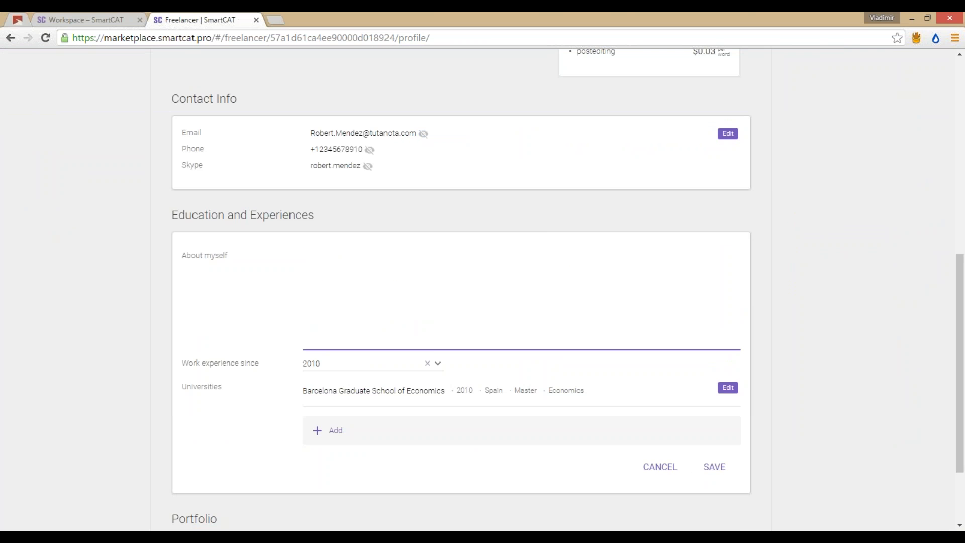
scroll(732, 405, down, 2)
click(714, 361)
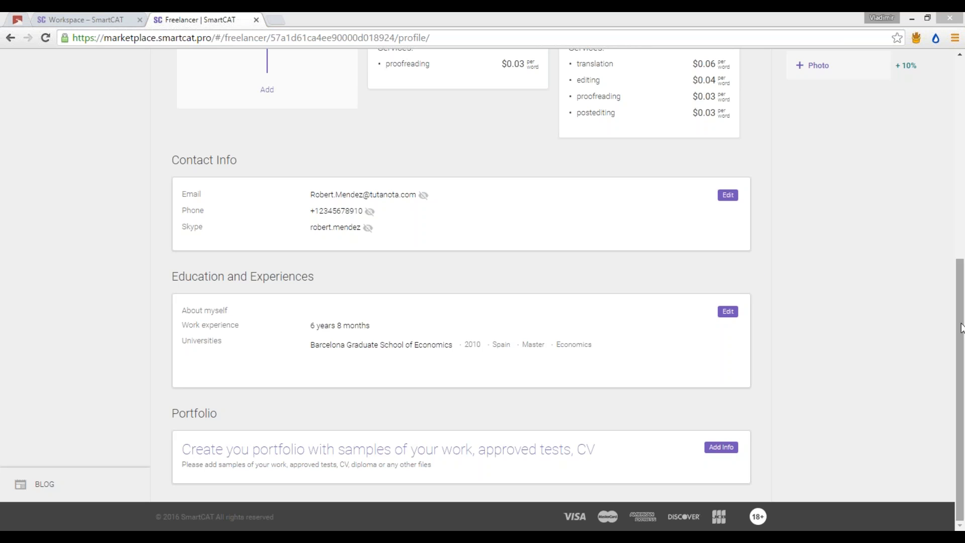
drag(961, 327, 963, 271)
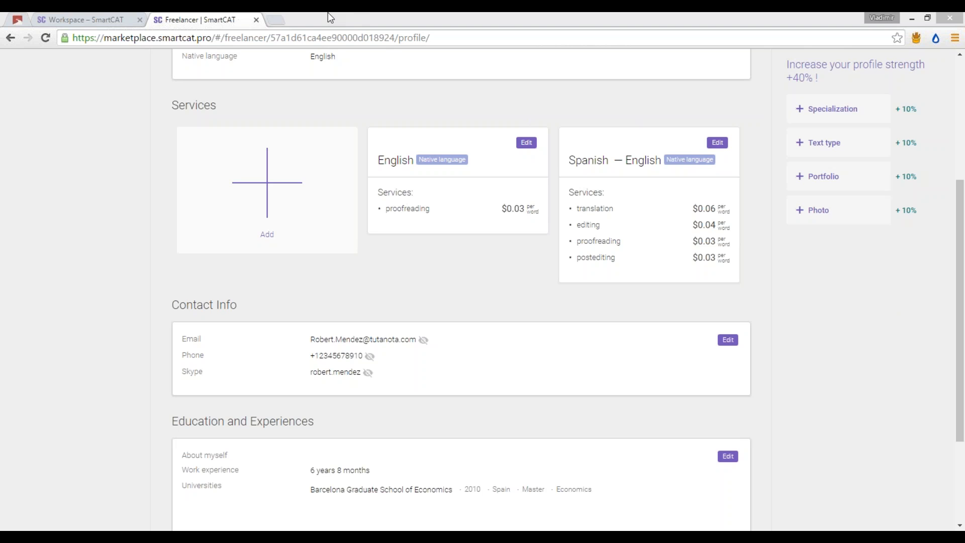
Step: Switch to the Workspace Projects page and open the ? help menu
click(117, 19)
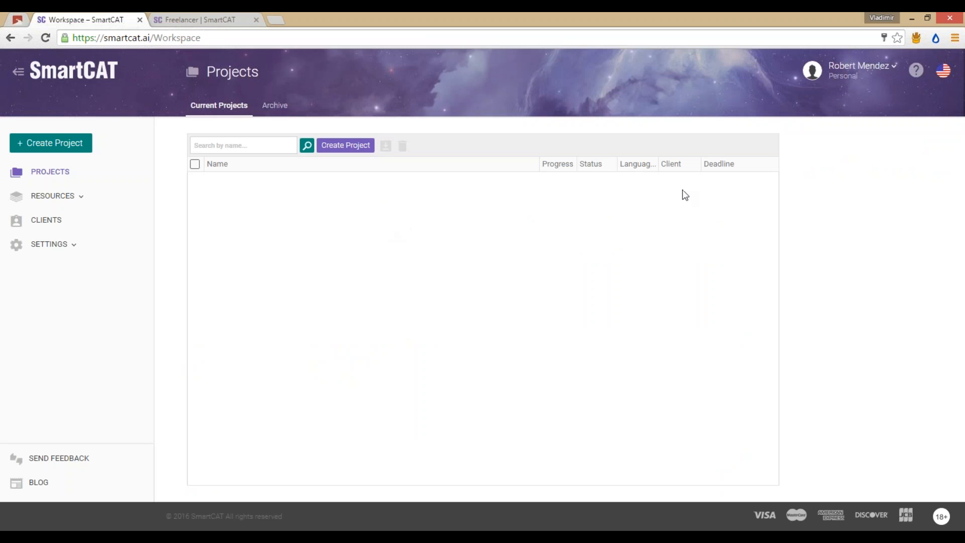
click(916, 72)
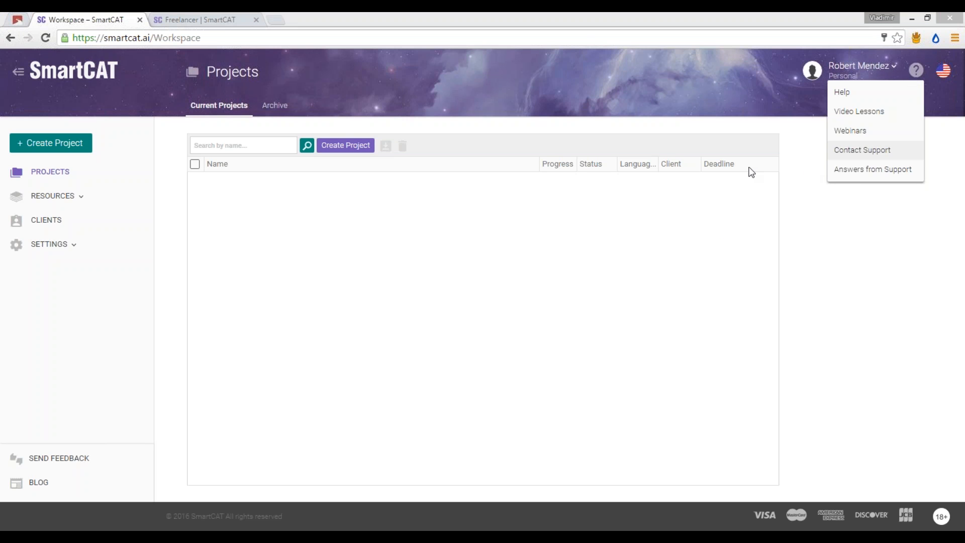
click(915, 71)
click(917, 74)
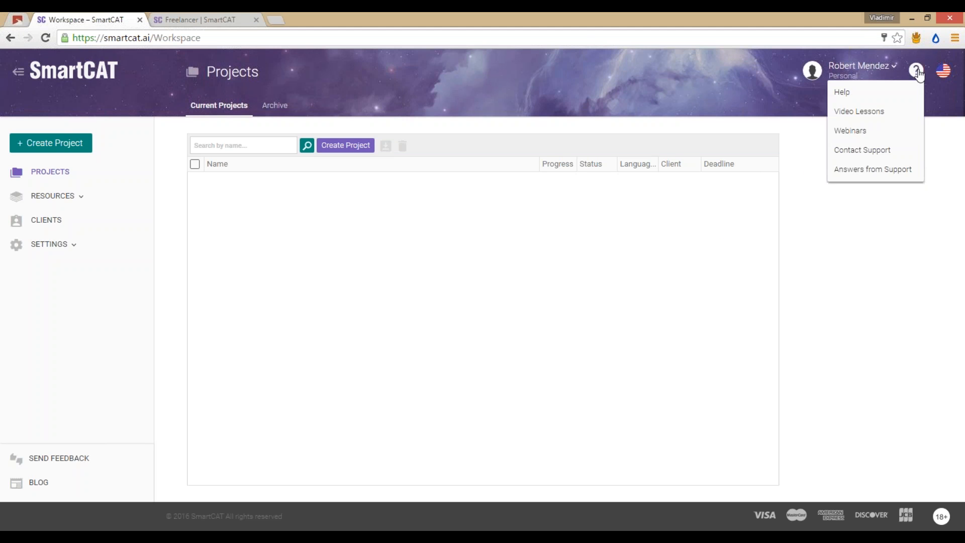
click(915, 73)
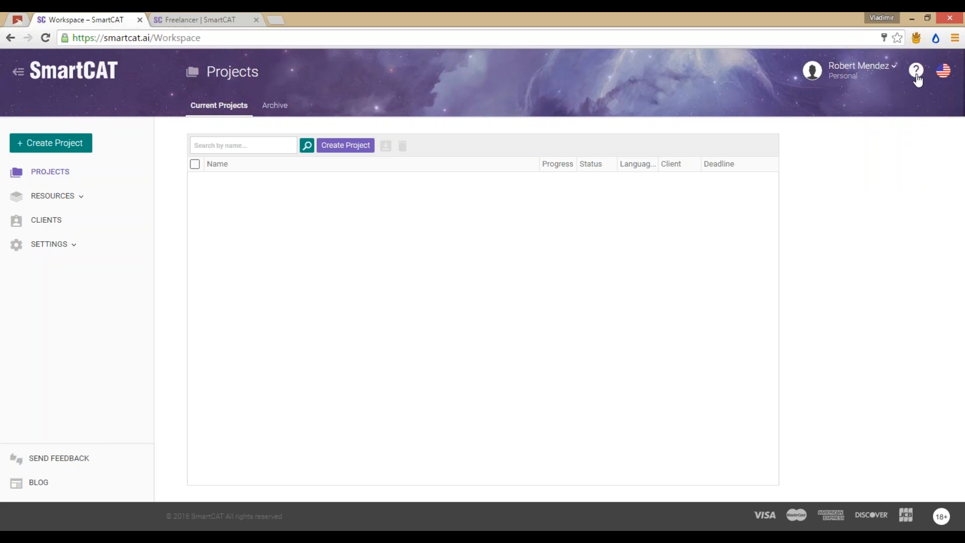
click(916, 74)
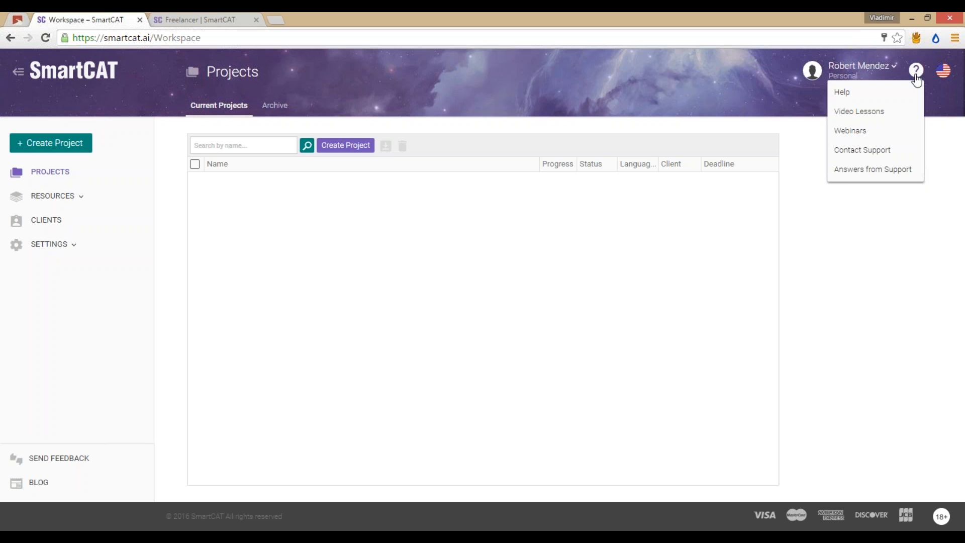
Step: Open Contact Support, browse its Leave Feedback, Ask a Question and Report an Error forms, then cancel
click(886, 151)
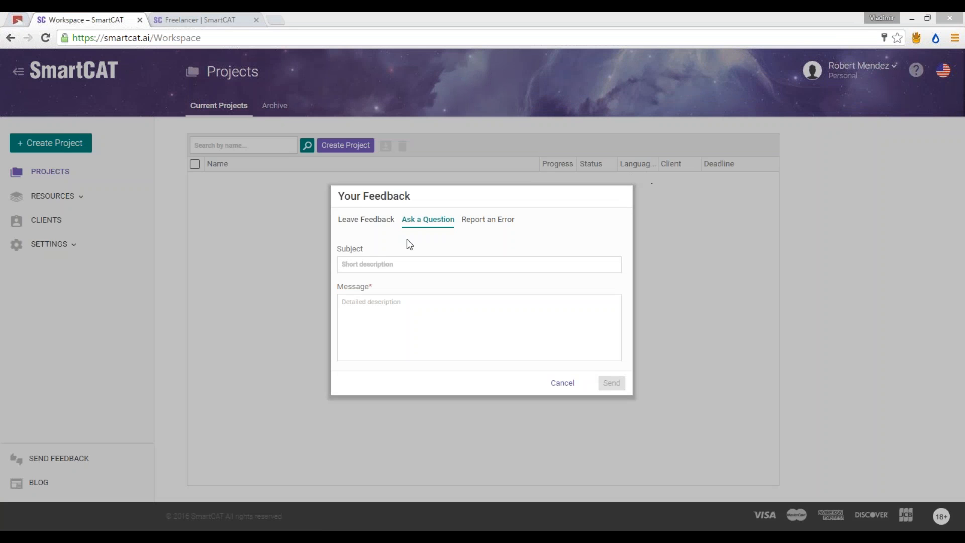
click(382, 221)
click(421, 221)
click(487, 220)
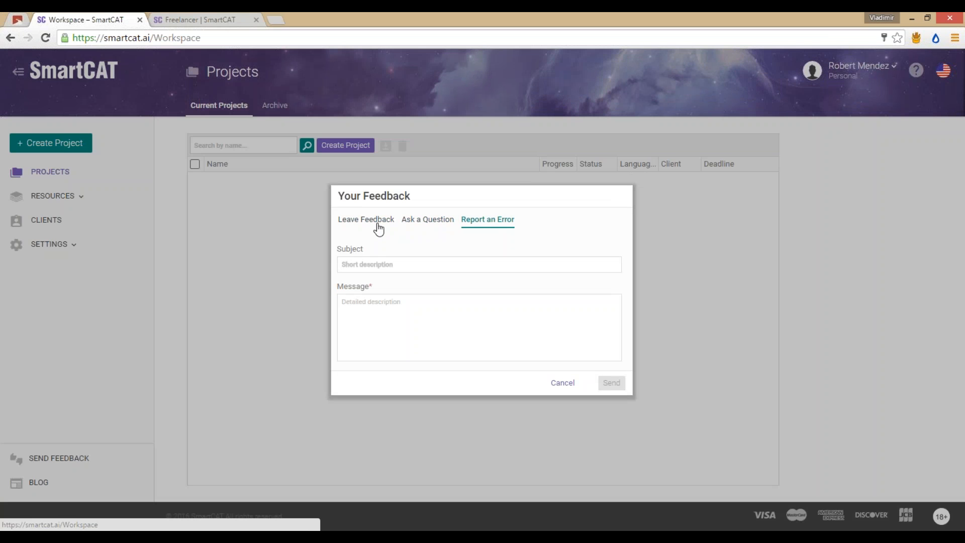
click(378, 221)
click(431, 221)
click(481, 221)
click(442, 267)
click(424, 311)
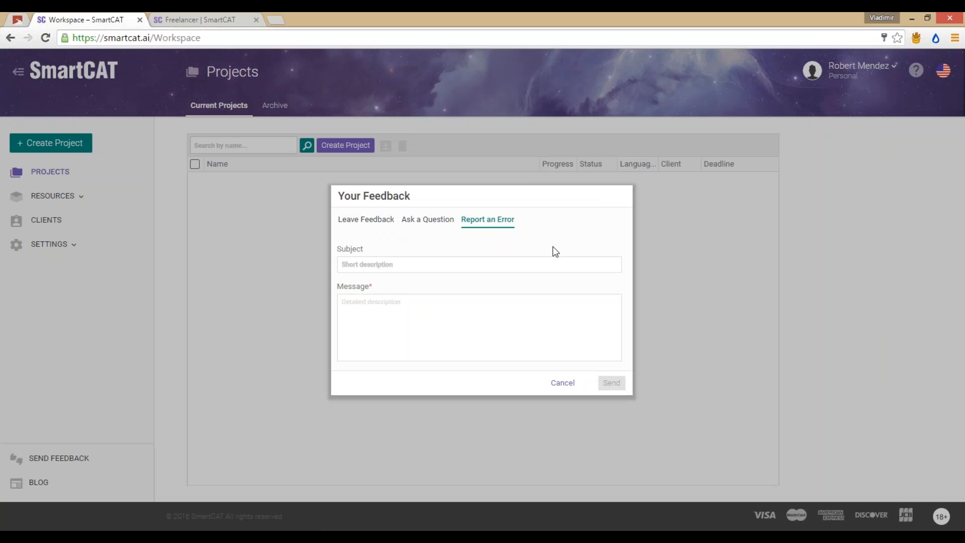
click(562, 384)
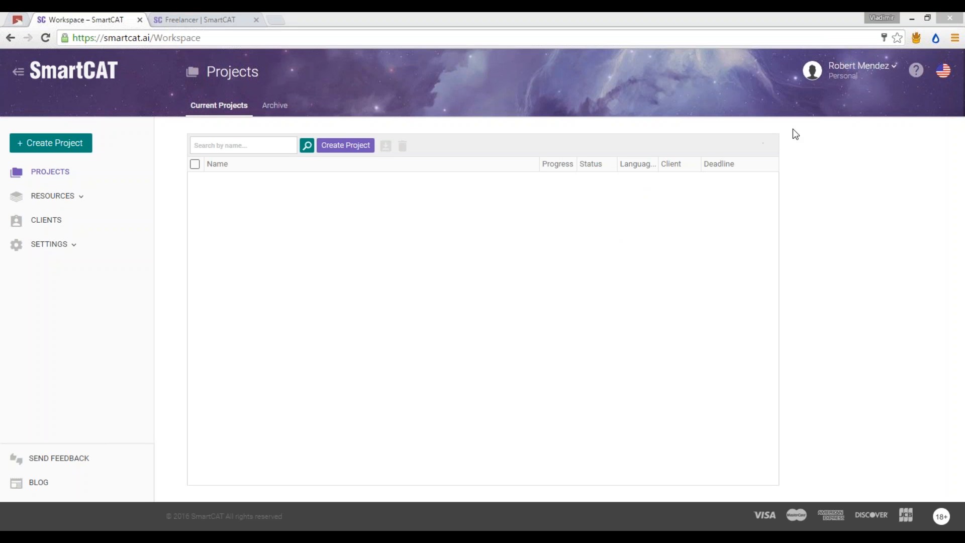
click(917, 75)
click(917, 74)
key(alt+Tab)
key(alt+Tab)
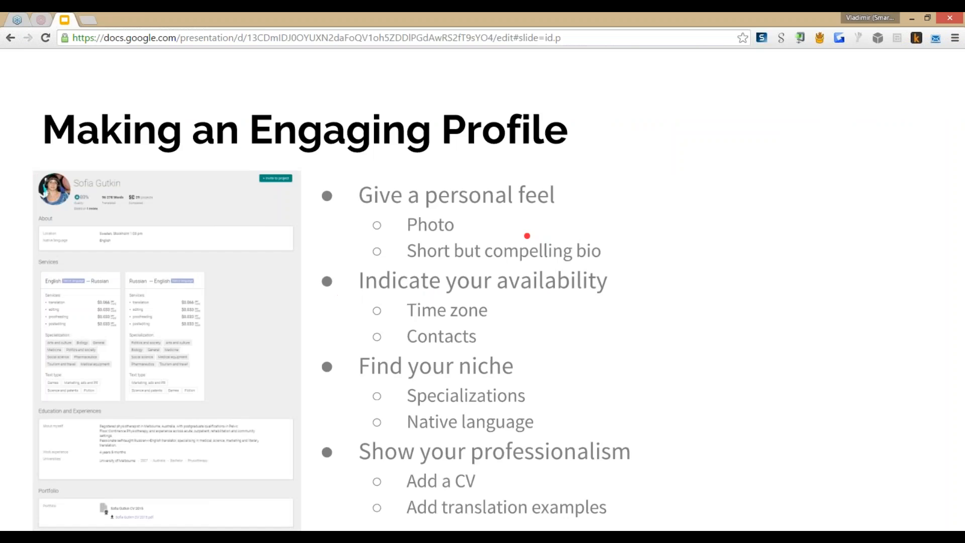
key(alt+Tab)
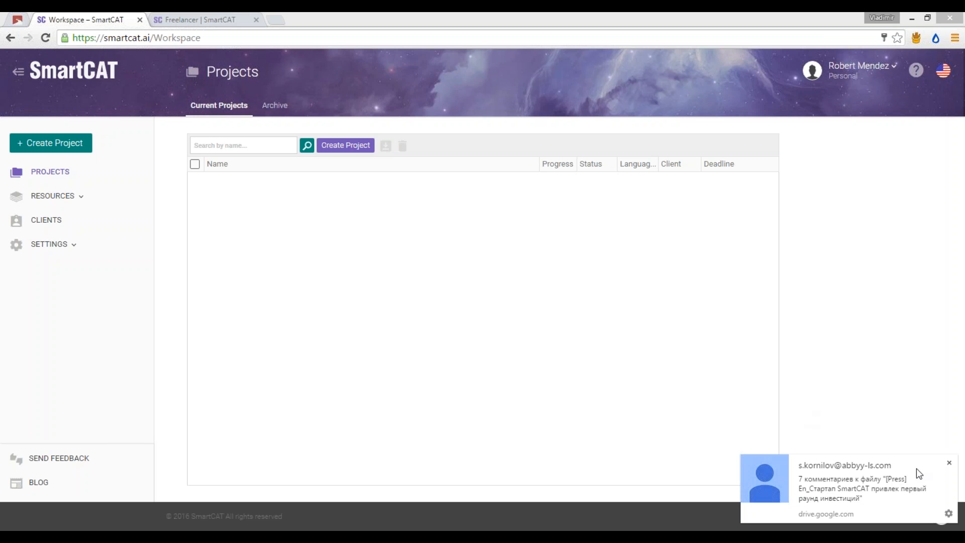
Step: Dismiss the Google Drive comment notification and Alt+Tab toward the Google Slides window
click(948, 462)
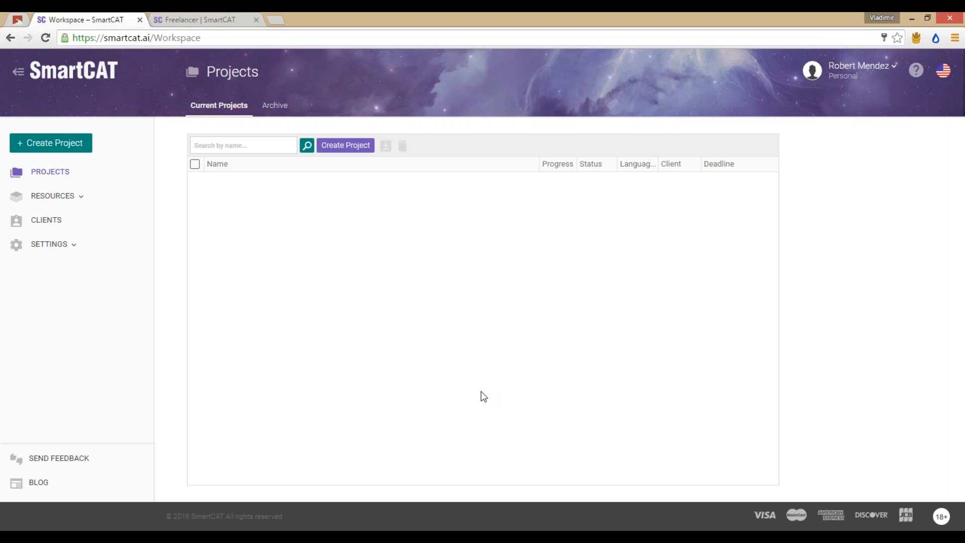
key(alt+Tab)
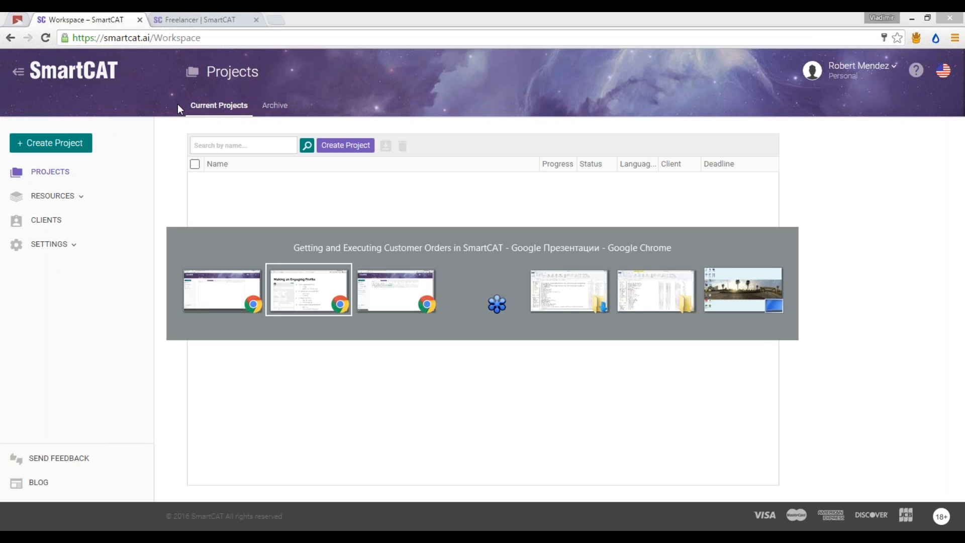
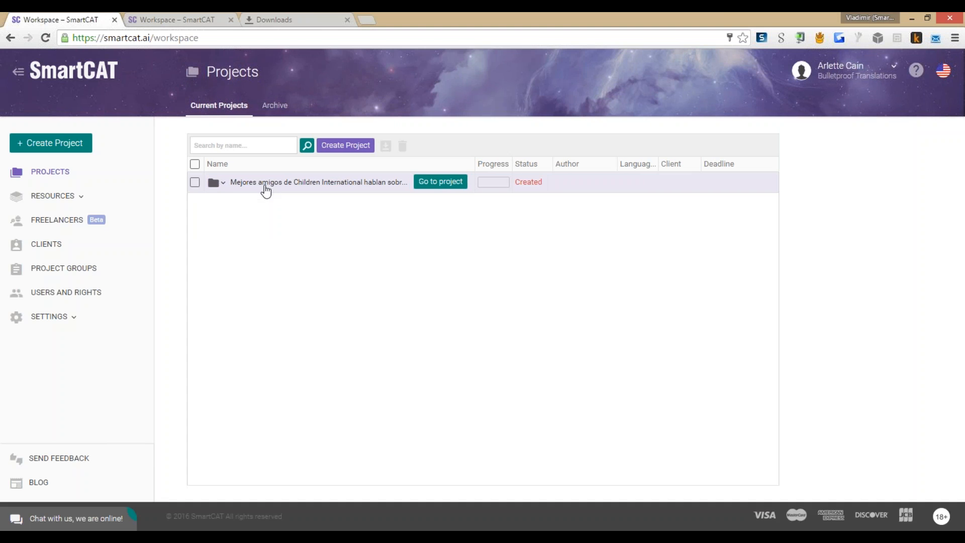
Step: Expand the Children International project to reveal its es > en document, then bring up the marketplace-orders slides
click(276, 185)
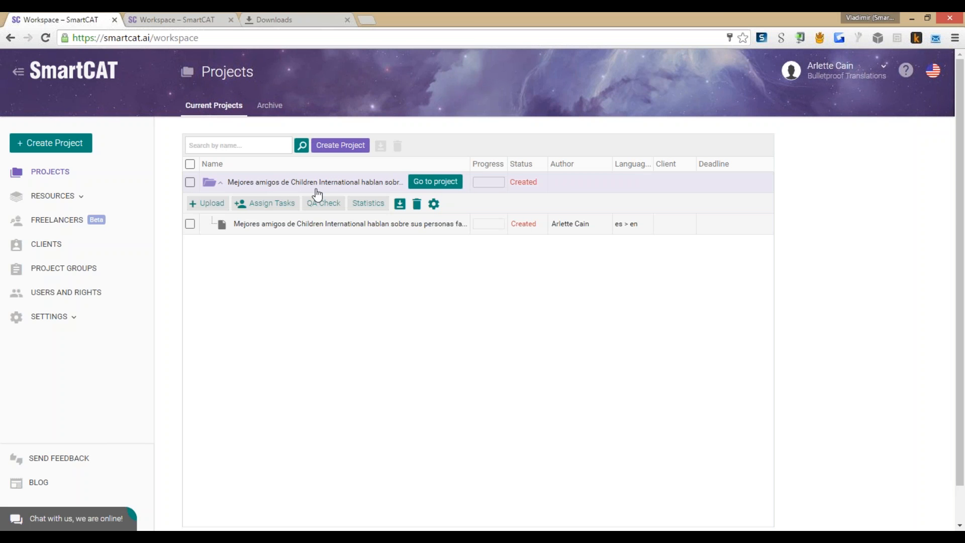
key(alt+Tab)
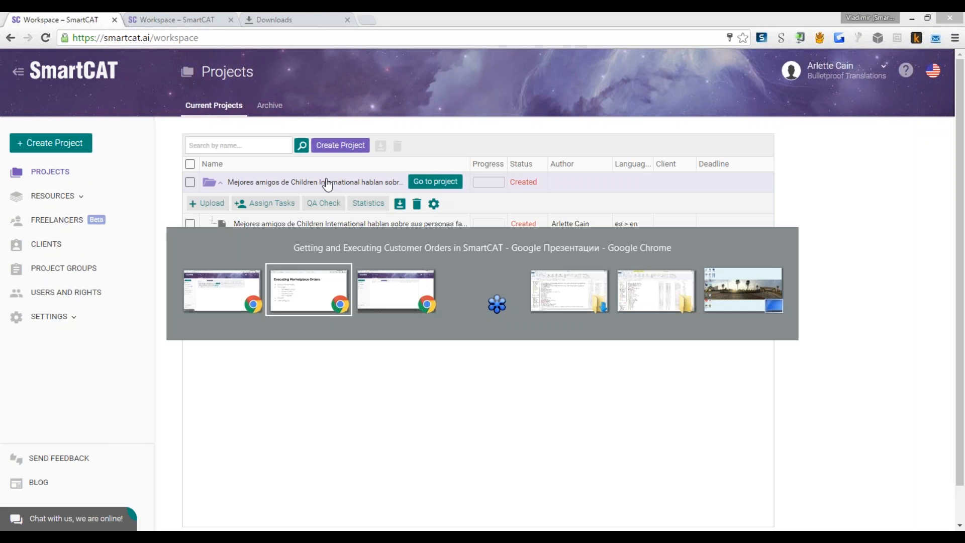
key(alt+shift+Tab)
key(alt+Tab)
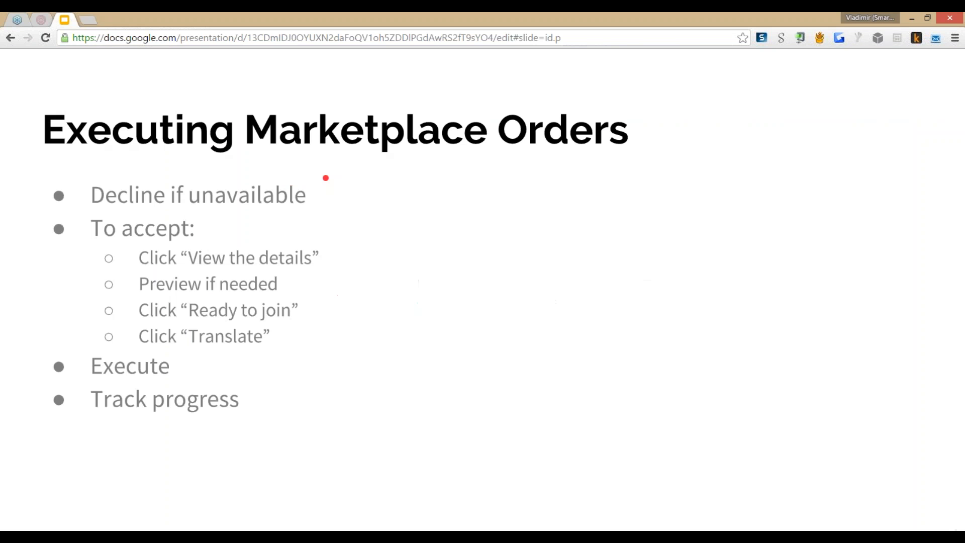
Step: Read through the Spanish Children International source article down to the Colombia story
click(41, 20)
scroll(498, 208, up, 9)
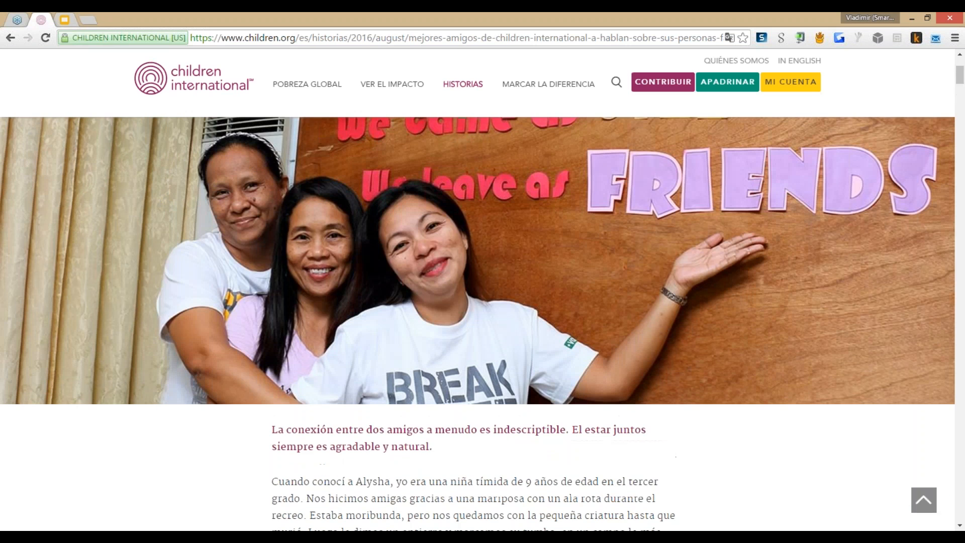
scroll(497, 209, down, 9)
scroll(497, 209, down, 15)
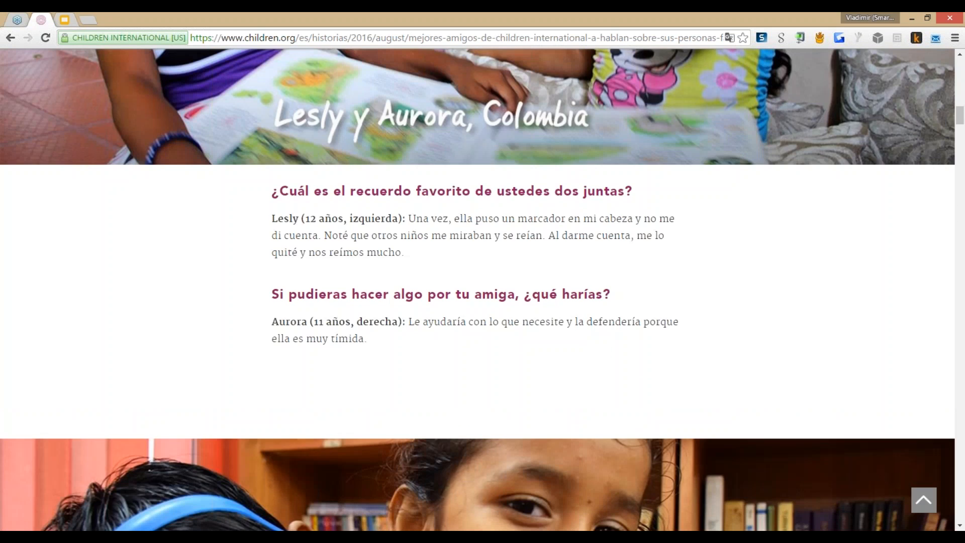
scroll(497, 208, up, 7)
scroll(498, 208, down, 7)
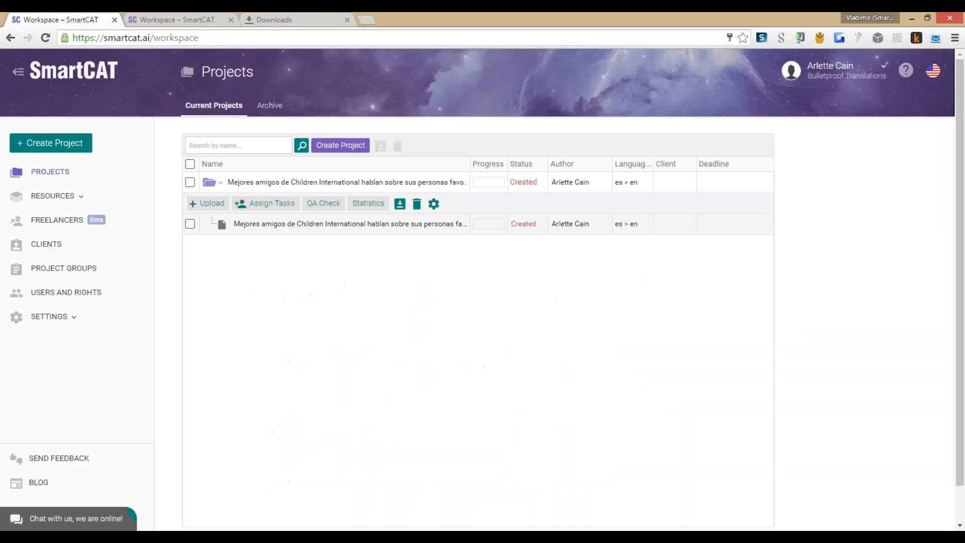
mouse_move(440, 228)
Step: Open the Children International project and check its 2264-word total on the Statistics tab
click(434, 182)
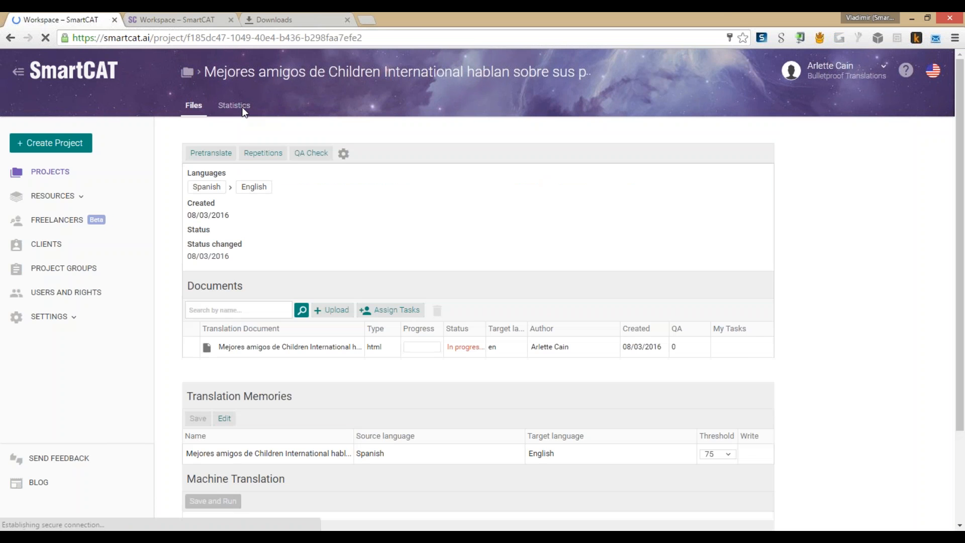
click(240, 107)
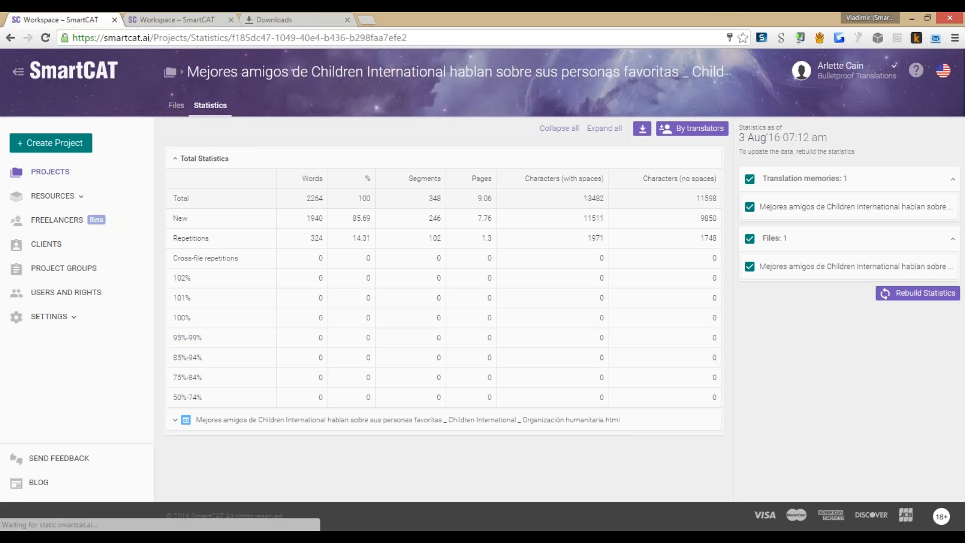
double_click(315, 199)
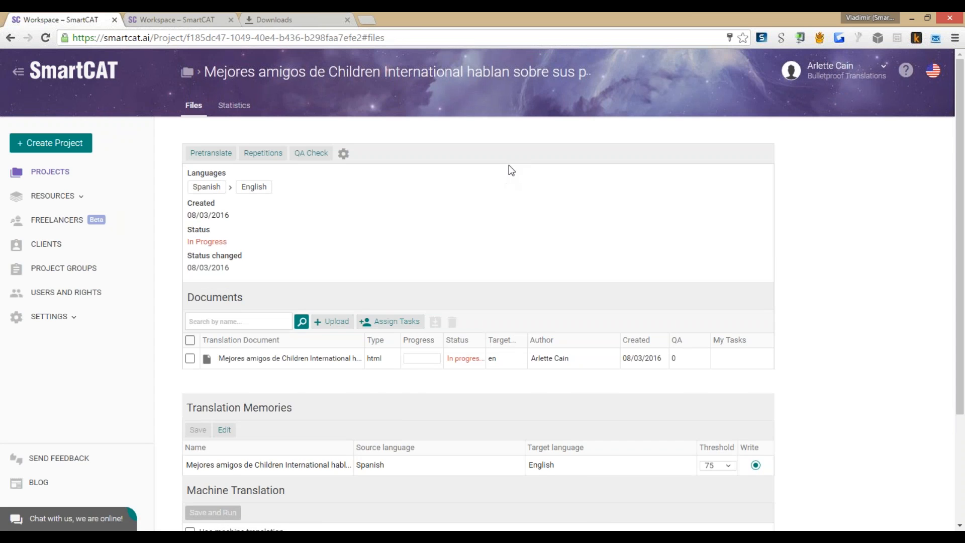
scroll(511, 170, down, 2)
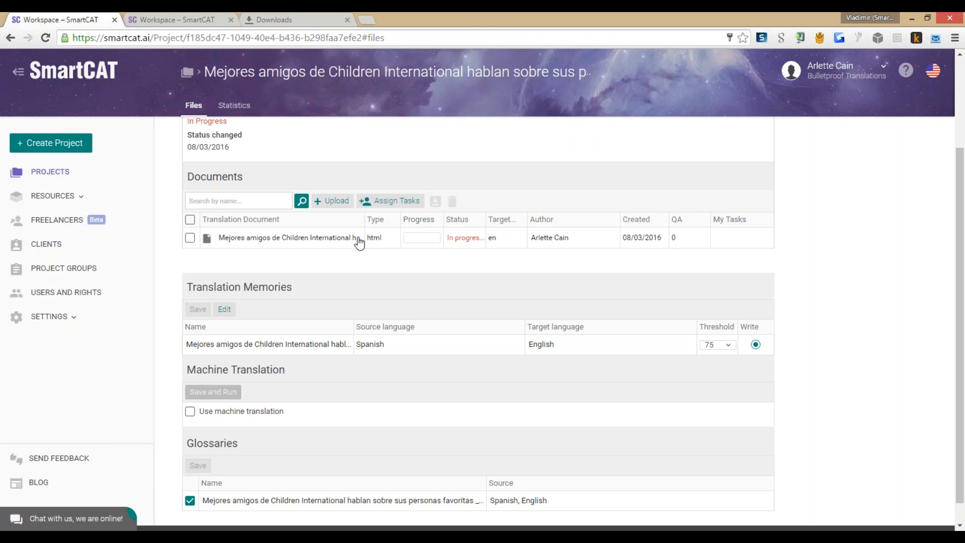
Step: Bring up the document's task assignment page in its new tab
click(390, 205)
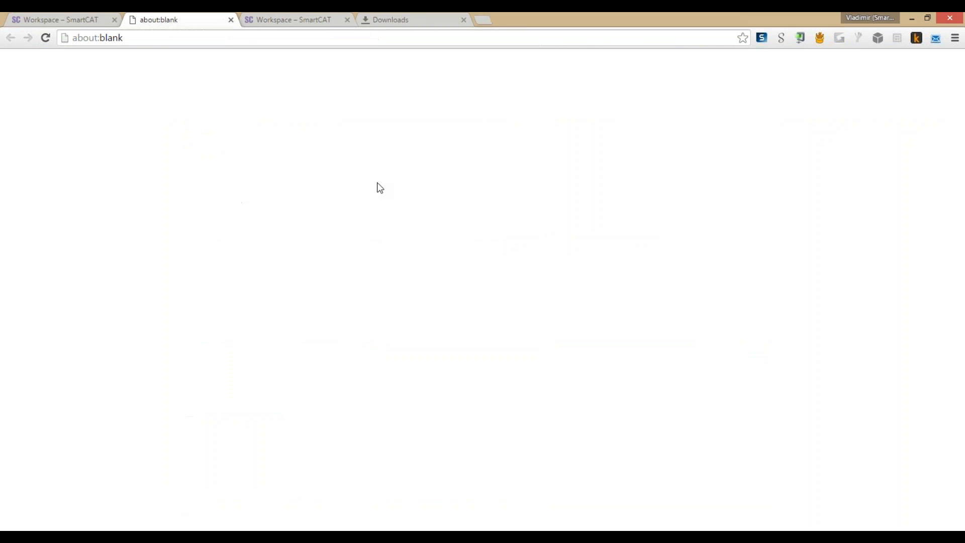
click(103, 24)
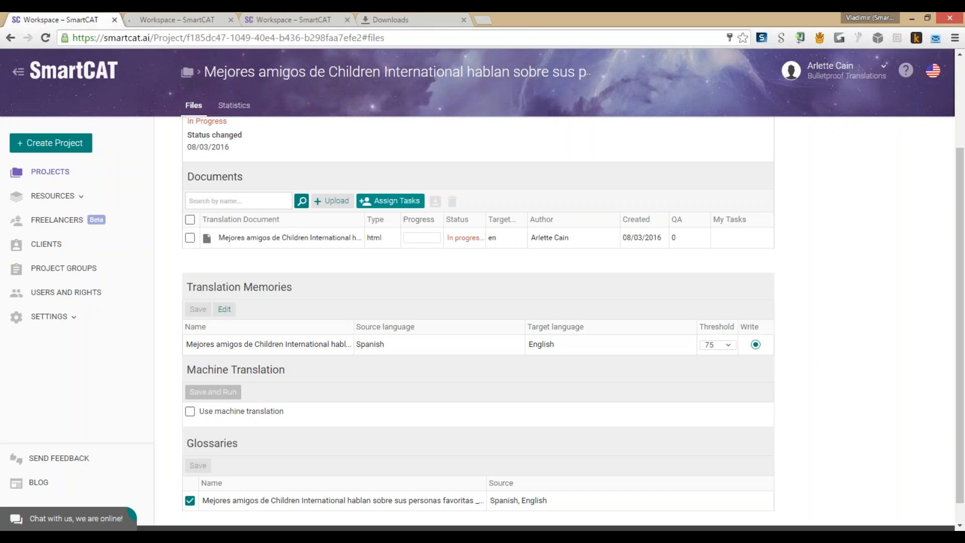
click(189, 16)
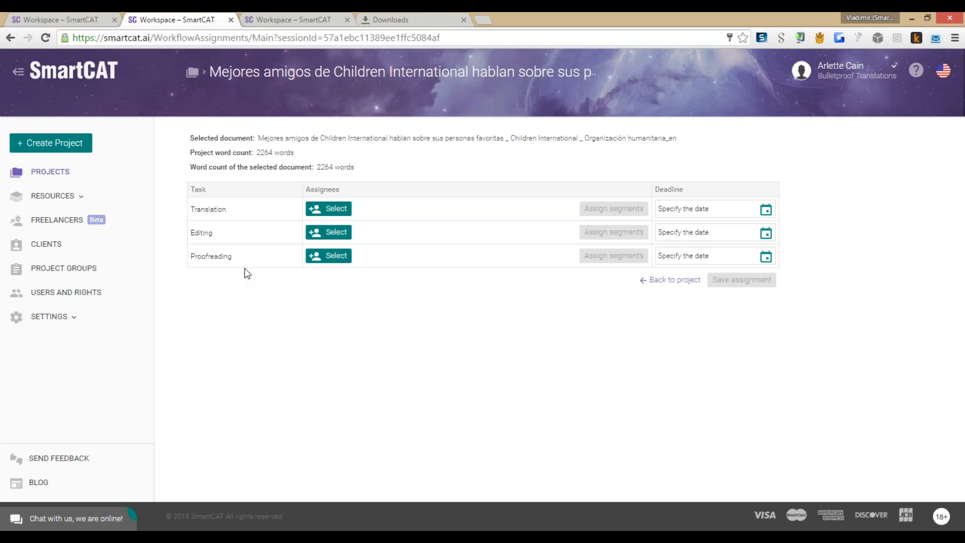
Step: Choose the listed user as assignee for the Translation task
click(328, 211)
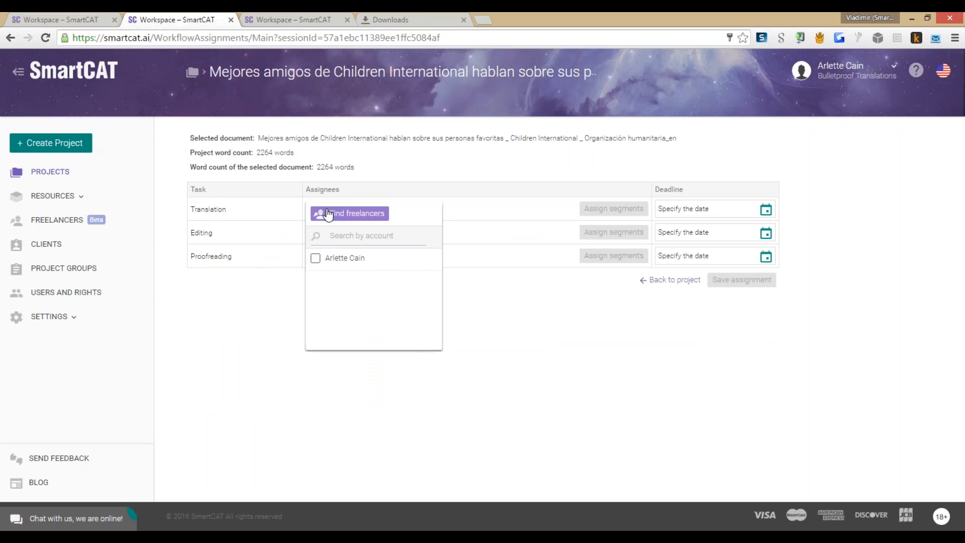
click(316, 258)
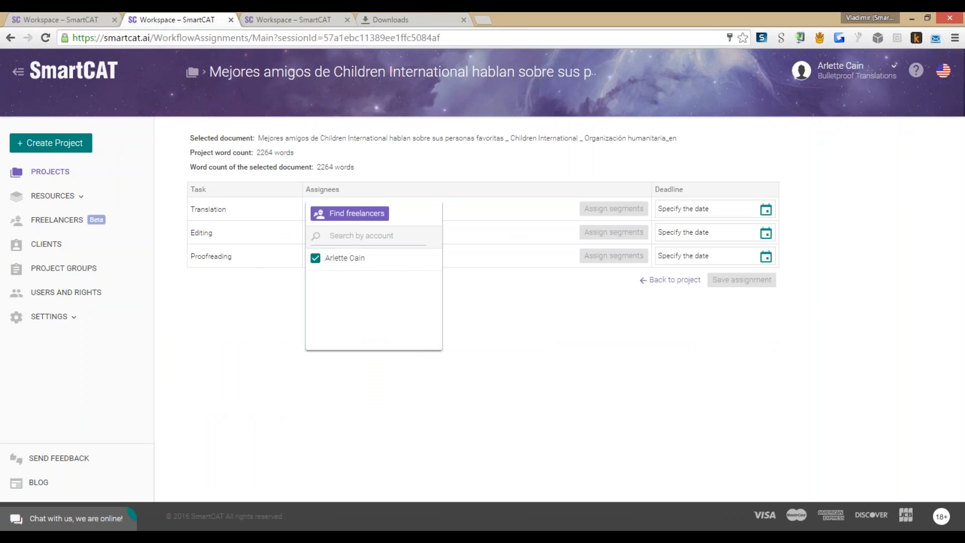
click(376, 382)
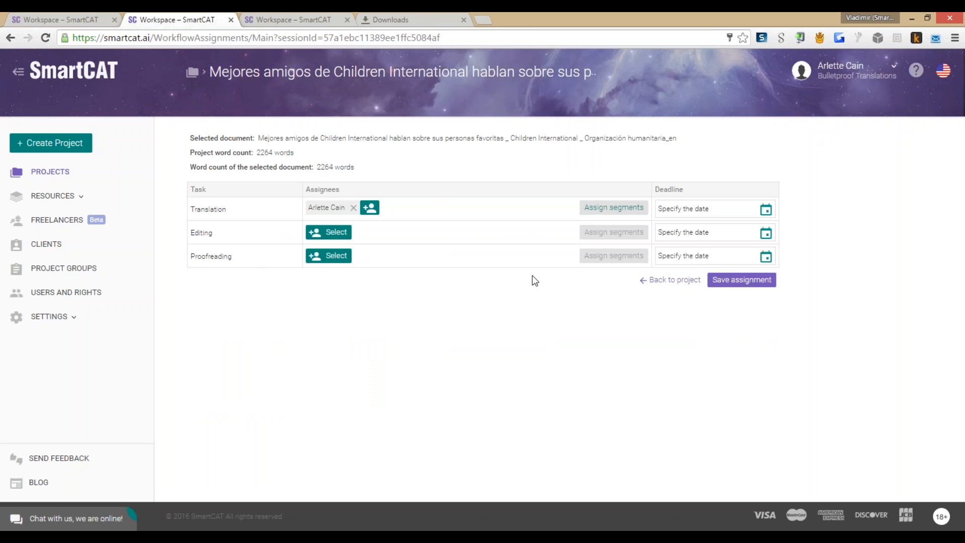
Step: Give the translator the first 1000 words (segments 1–133, 1008 words) and save the assignment
click(614, 207)
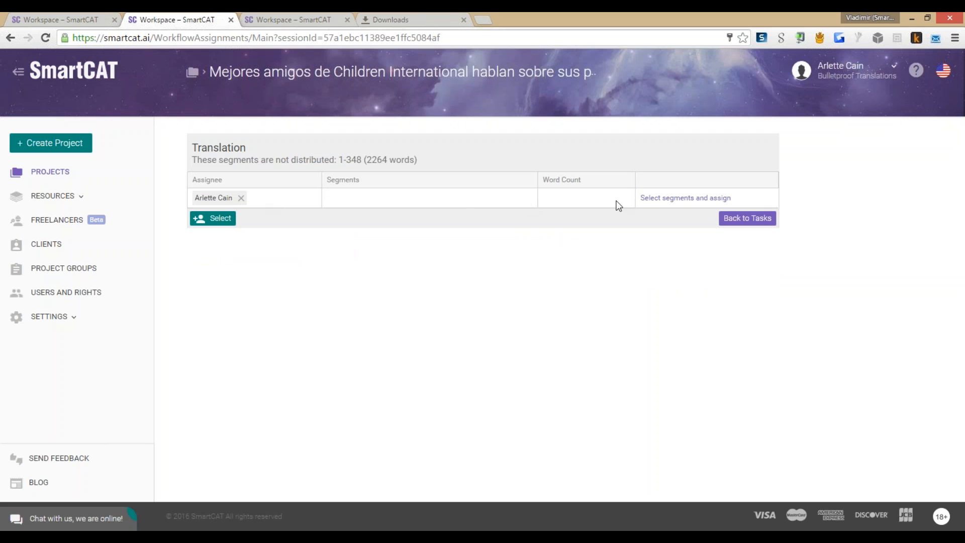
click(646, 198)
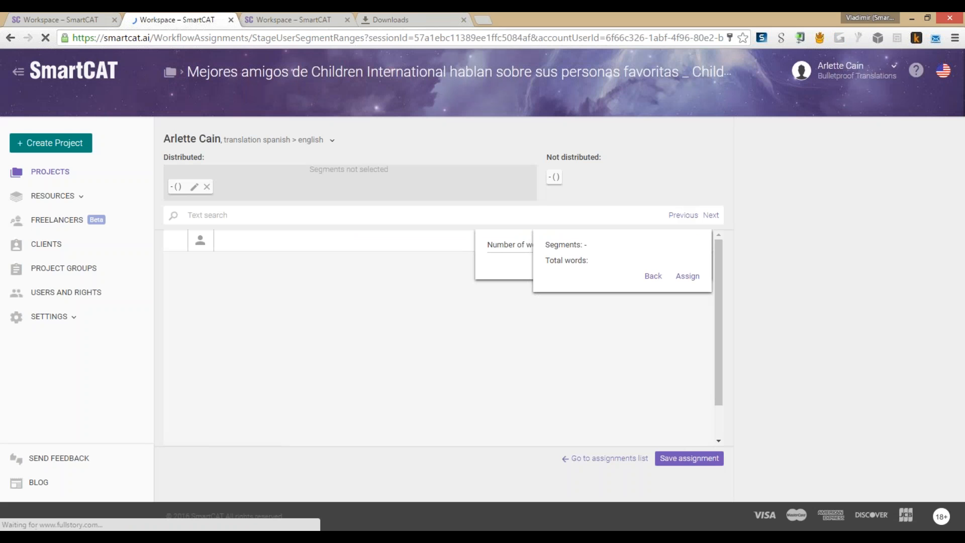
click(274, 230)
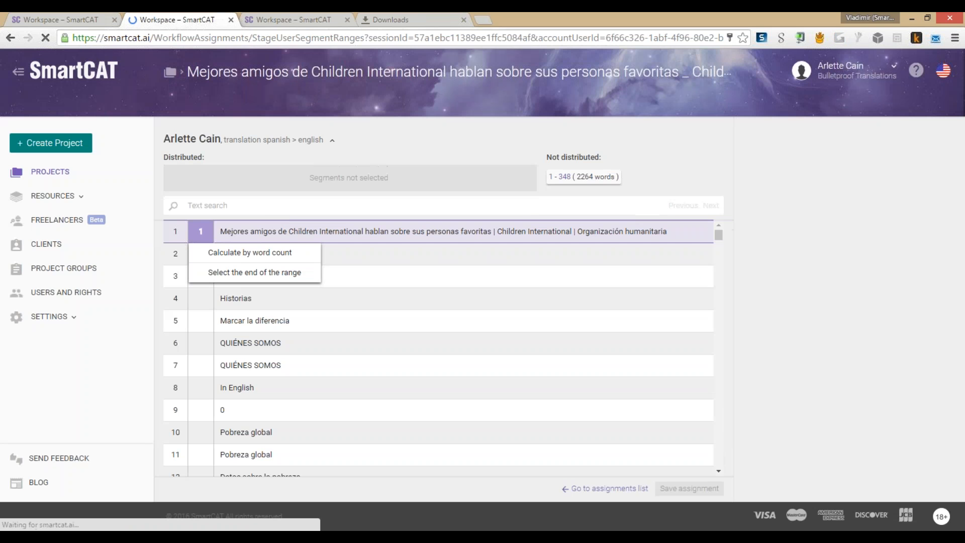
click(274, 253)
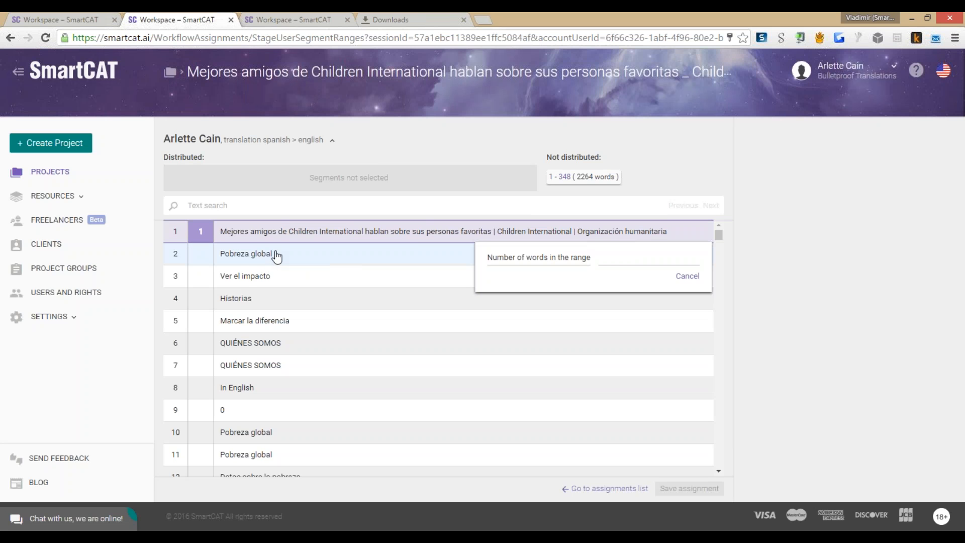
text(1000)
click(687, 270)
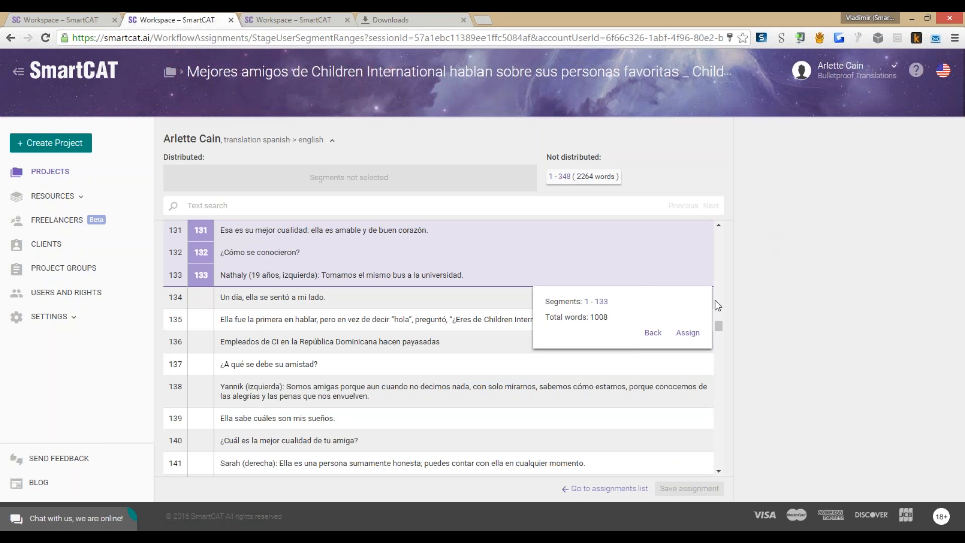
click(688, 333)
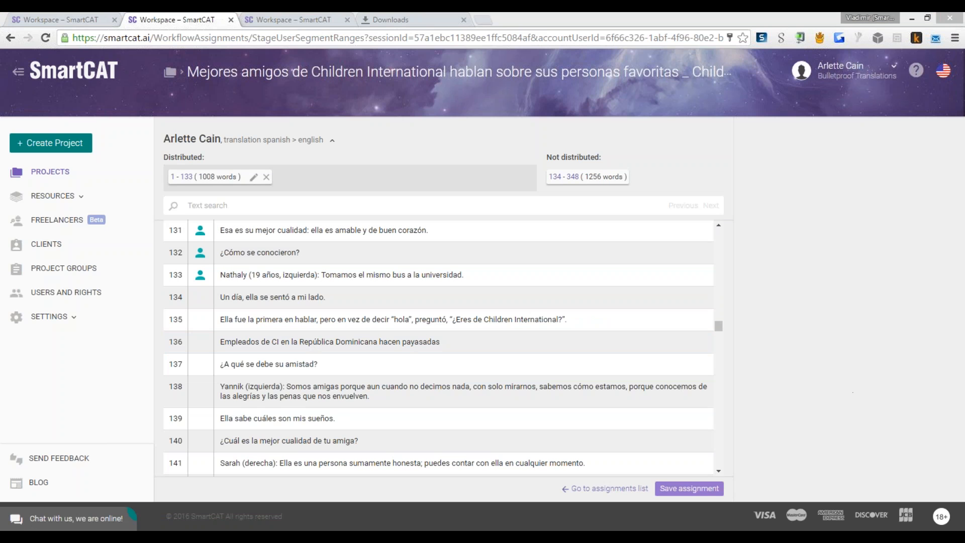
click(689, 487)
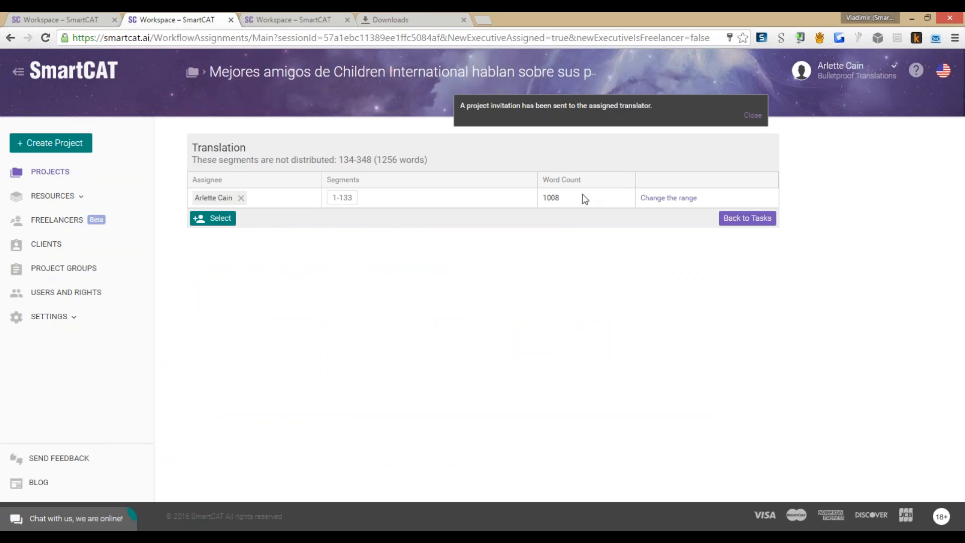
Step: Add a second Translation assignee via the freelancer search for the remaining segments 134–348
click(228, 219)
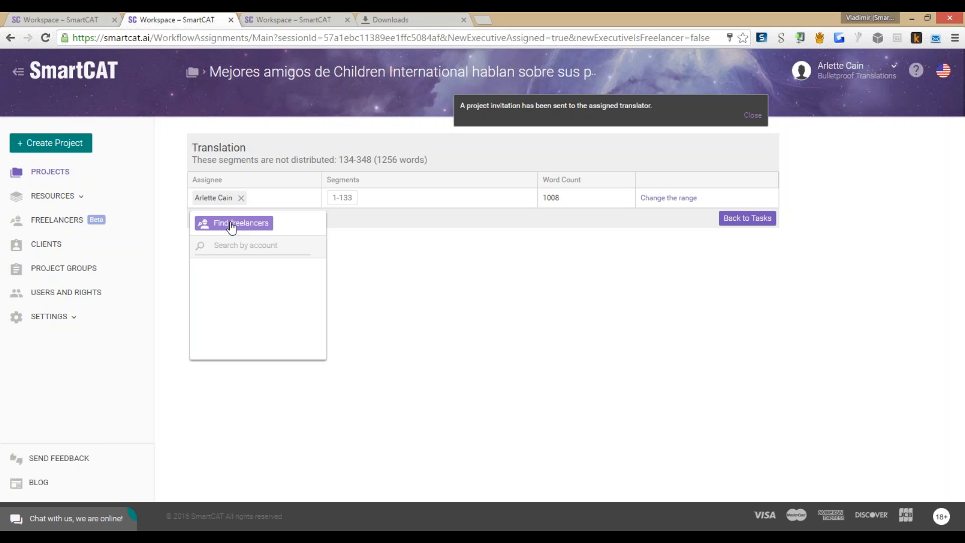
click(232, 225)
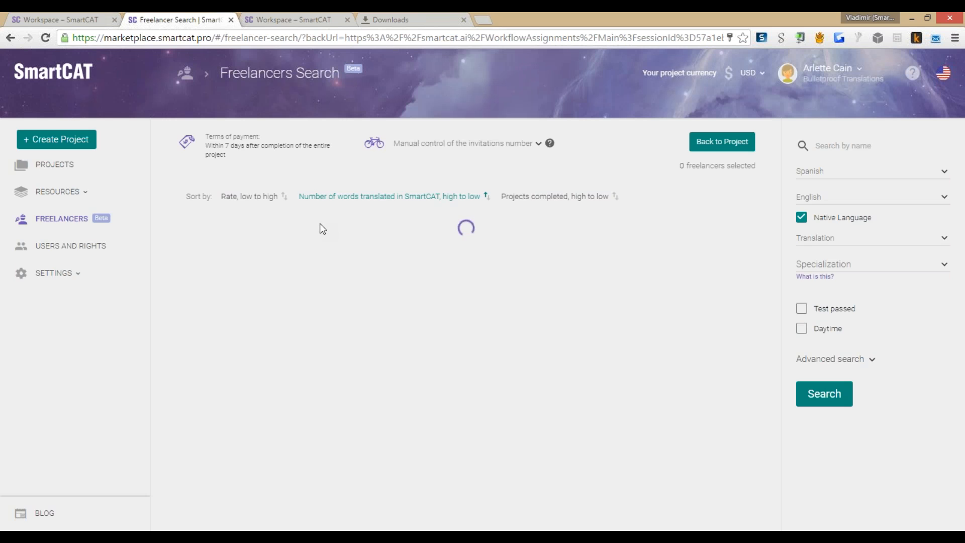
Step: Scroll through native Spanish-to-English freelancers ranked by words translated, rates $0.044–$0.165 per word
scroll(321, 224, down, 1)
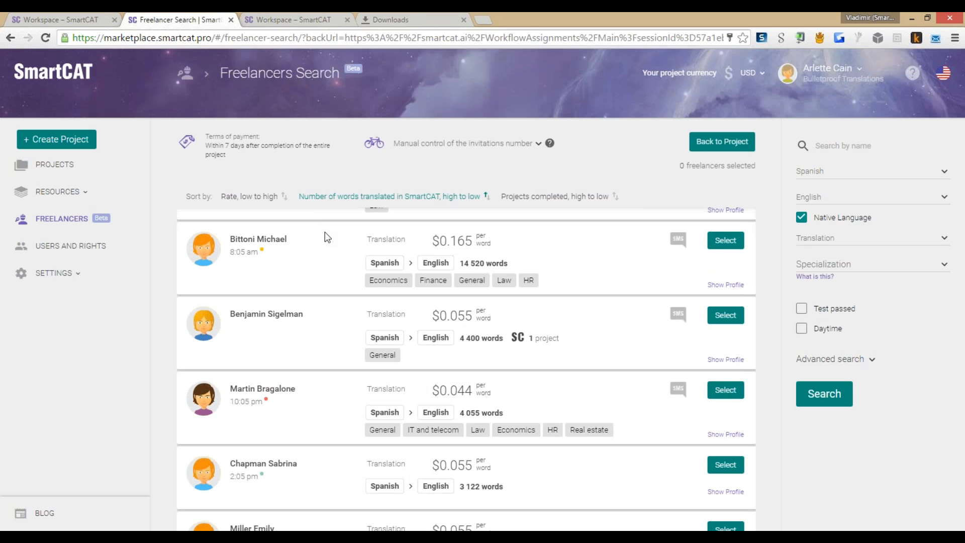
scroll(408, 300, up, 1)
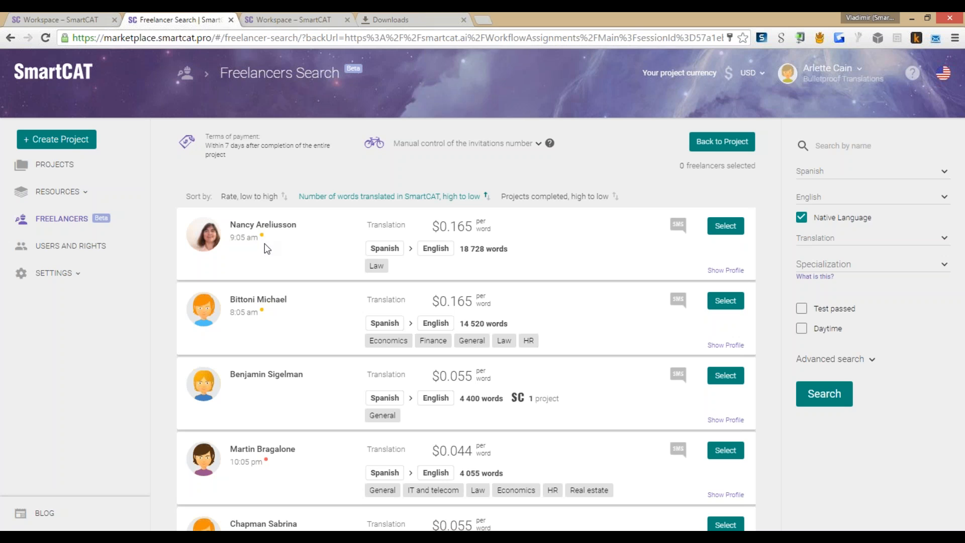
scroll(266, 276, down, 3)
scroll(269, 308, up, 3)
scroll(271, 310, down, 2)
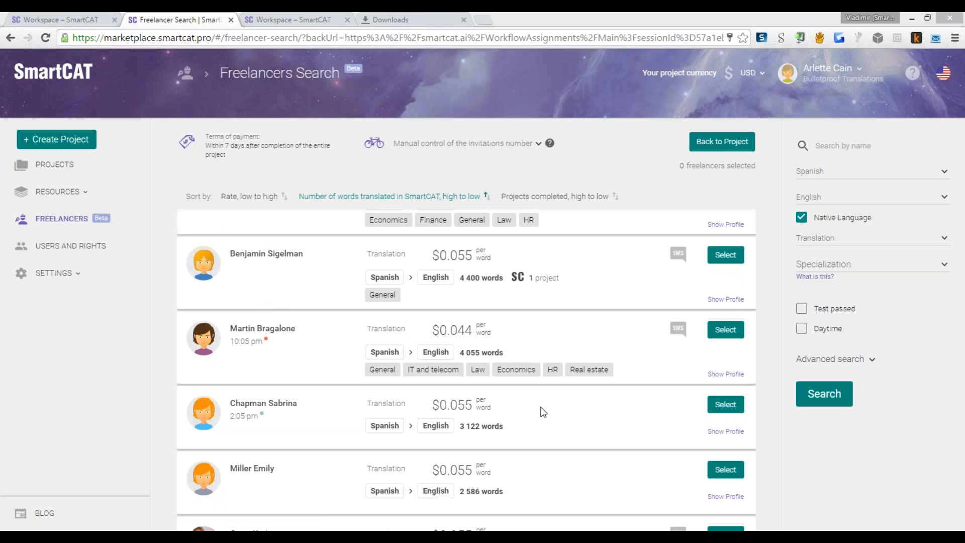
scroll(310, 302, up, 2)
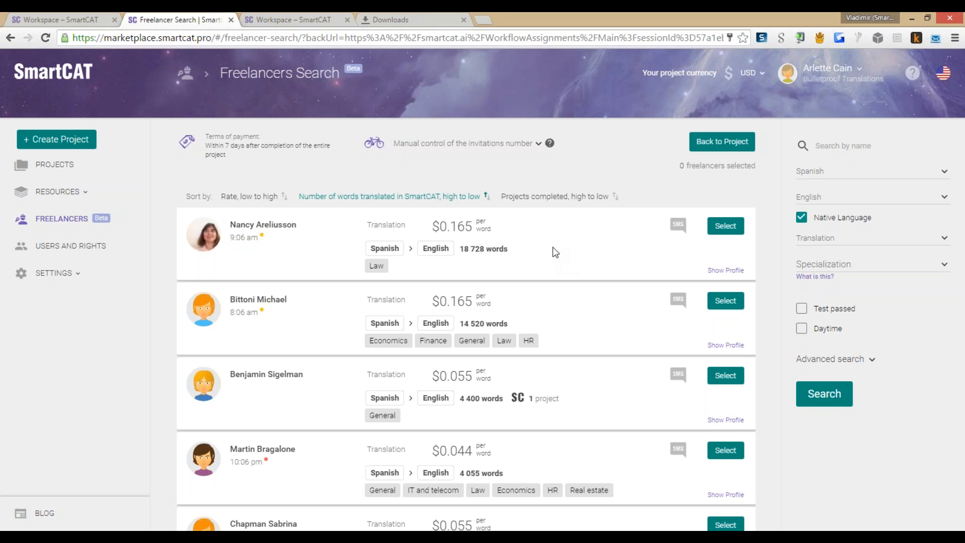
scroll(550, 251, down, 3)
scroll(558, 250, up, 3)
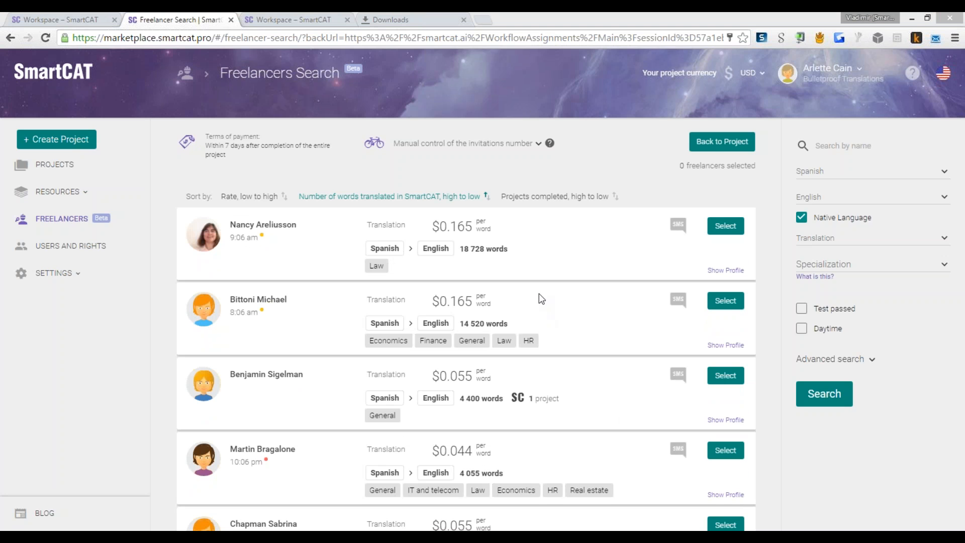
Step: Search freelancers by first name and select the one charging $0.066 per word
key(alt+Tab)
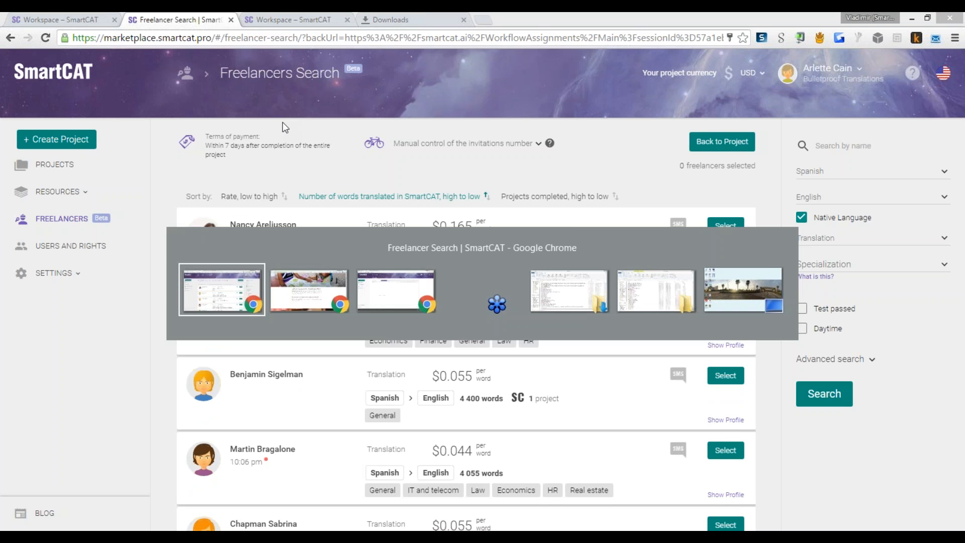
key(alt+Tab)
key(alt+Tab)
key(alt+Tab)
click(826, 146)
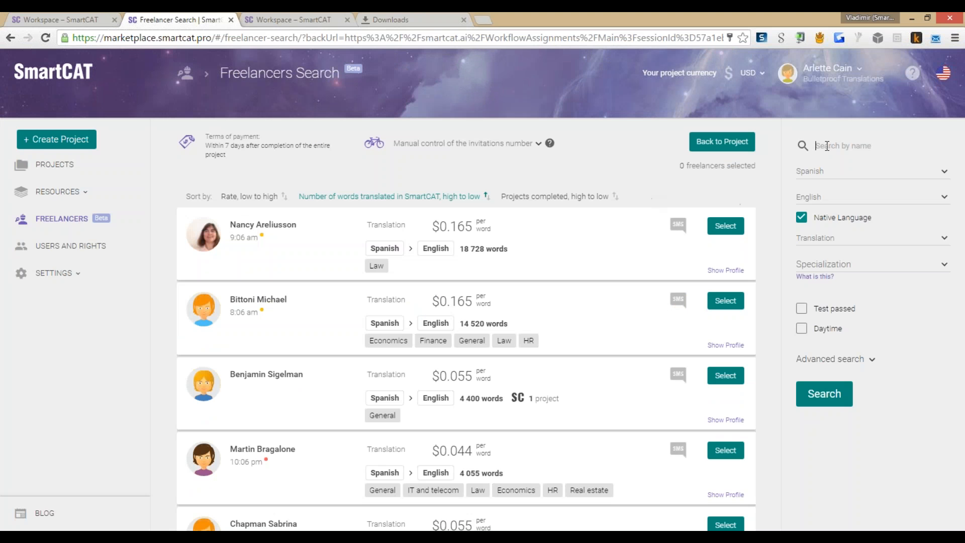
text(Robert)
click(826, 395)
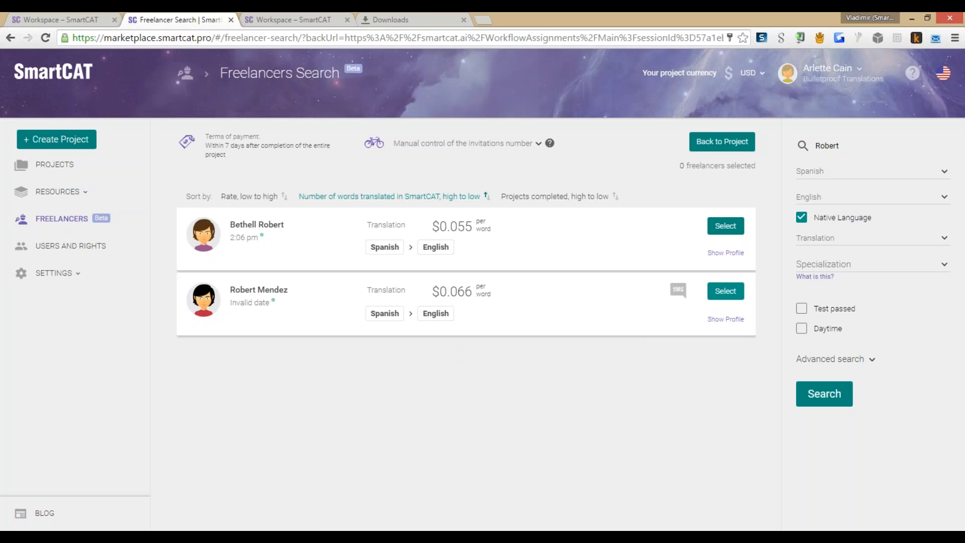
click(725, 291)
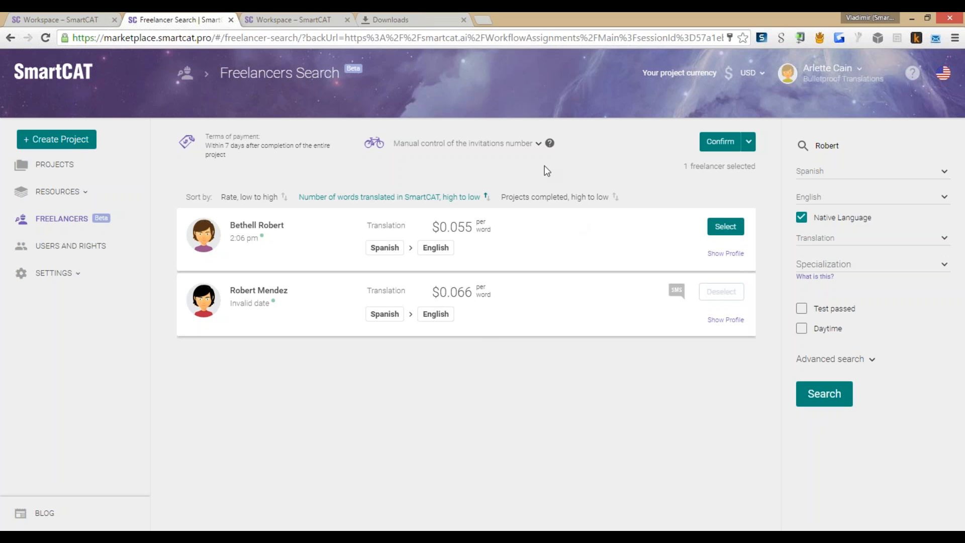
click(536, 150)
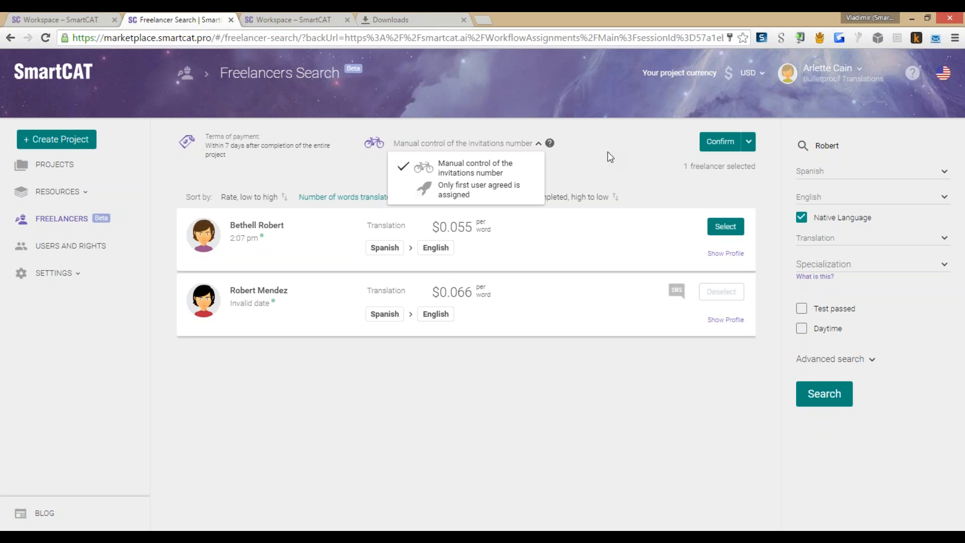
Step: Send the freelancer the invitation with the custom note 'Hi there, I need this done in 4 hours.'
click(479, 170)
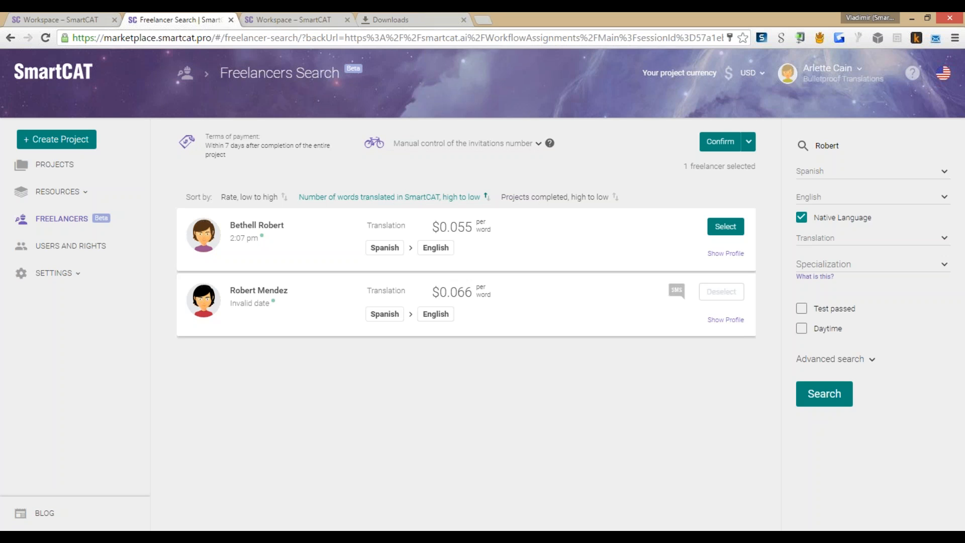
click(752, 147)
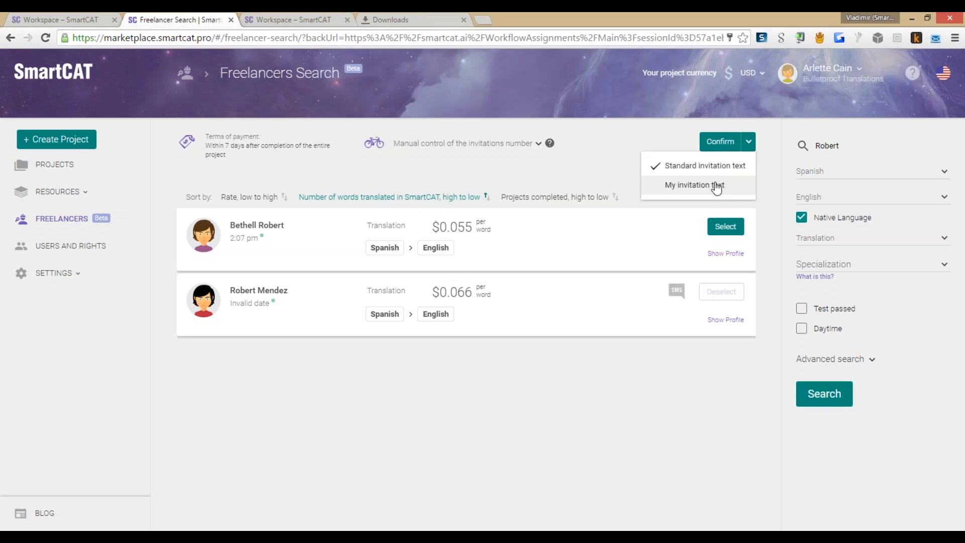
click(718, 183)
click(316, 310)
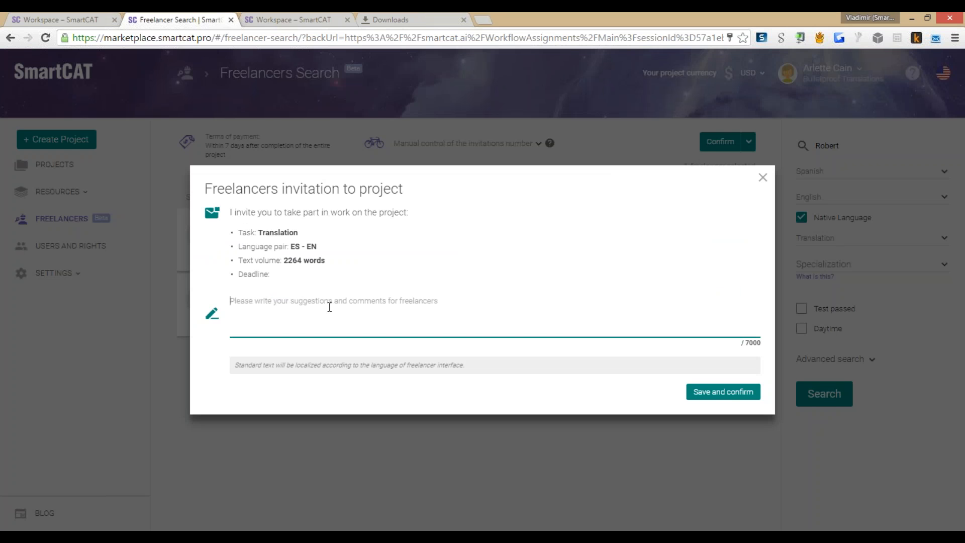
text(Hi there, )
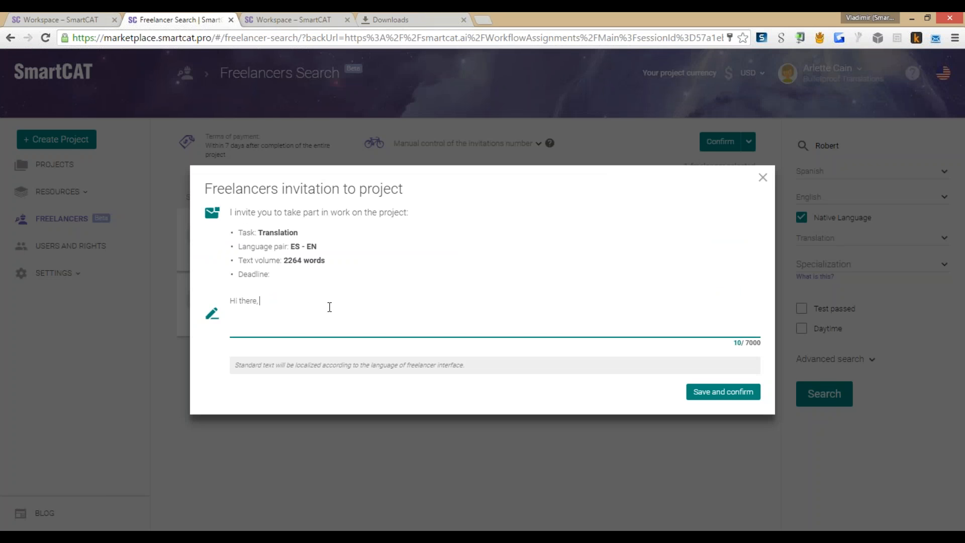
text(I need this done in 4 hours)
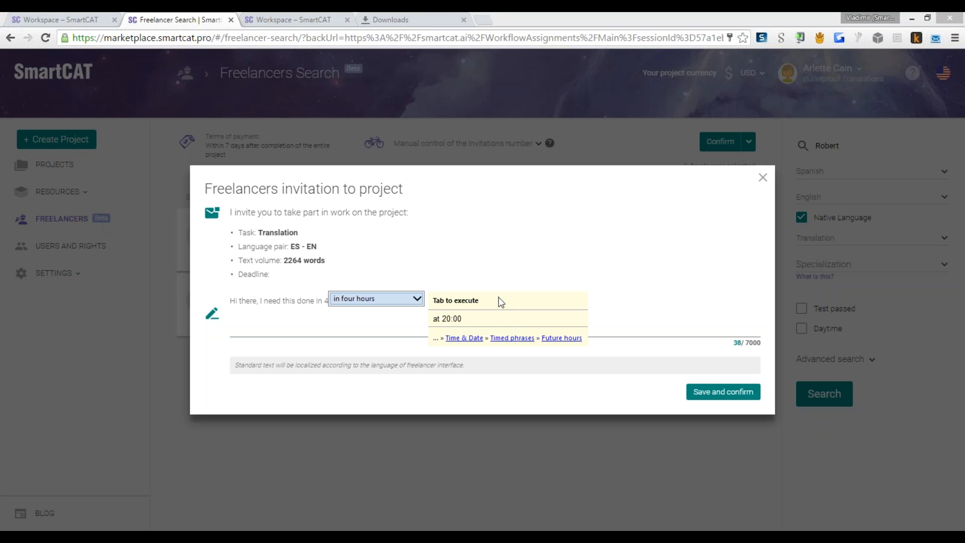
click(599, 307)
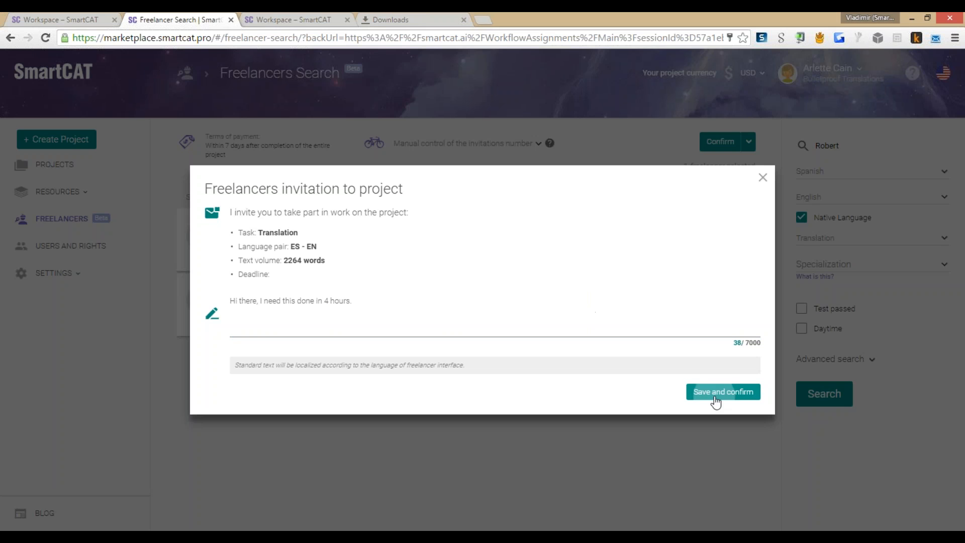
click(717, 397)
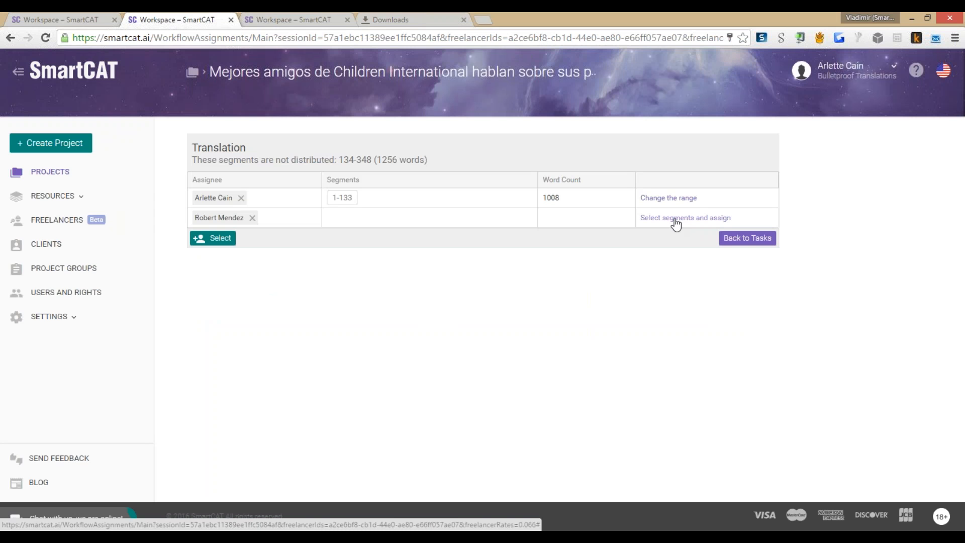
Step: Assign the undistributed segments 134–348 (1256 words) to the new freelancer and save
click(676, 221)
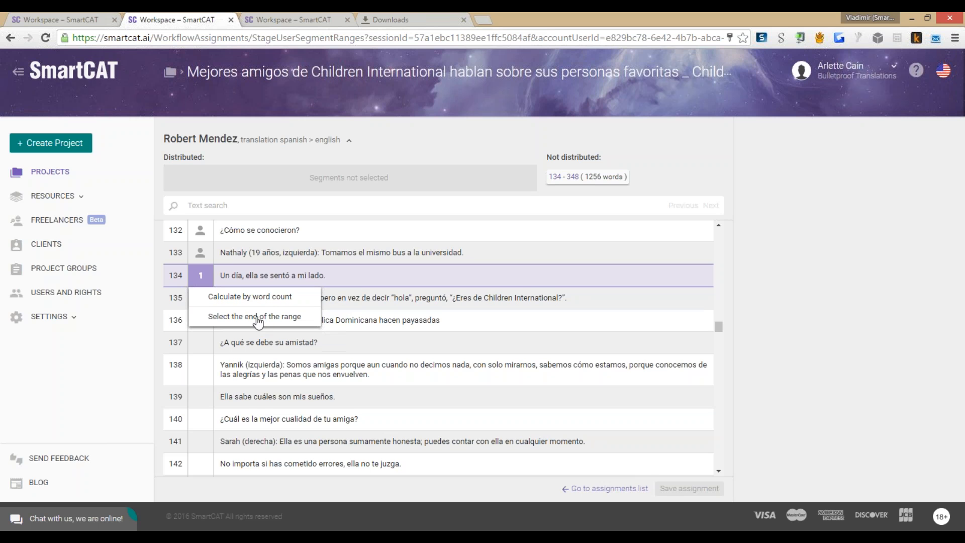
click(573, 177)
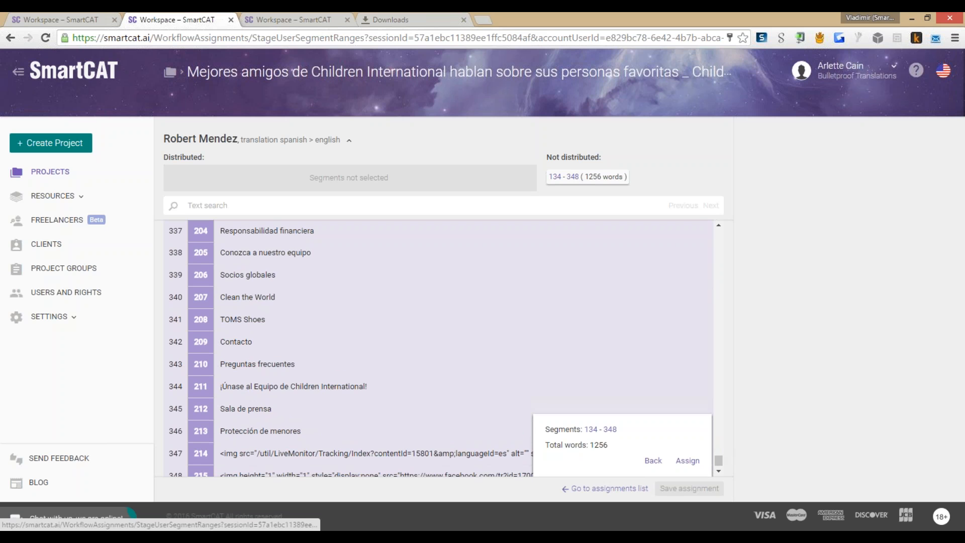
click(688, 462)
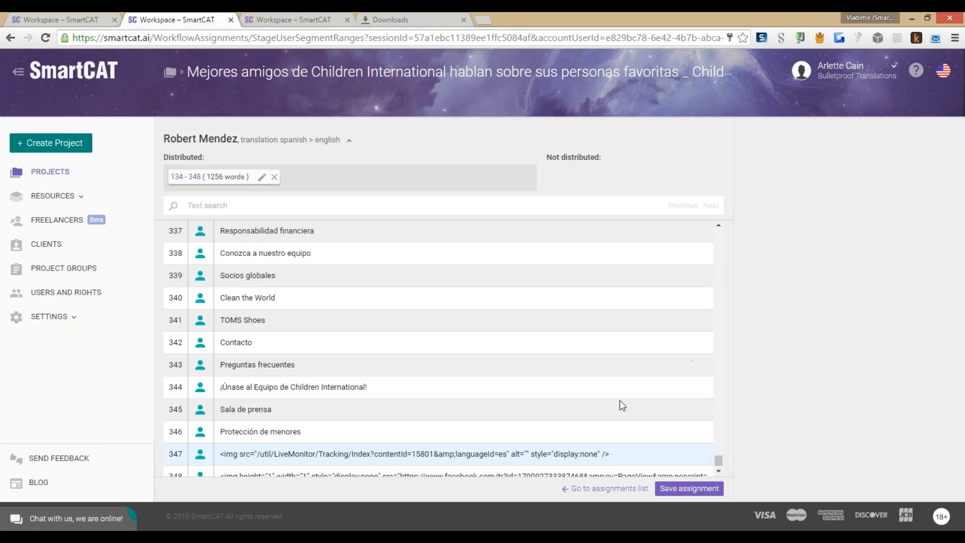
click(685, 489)
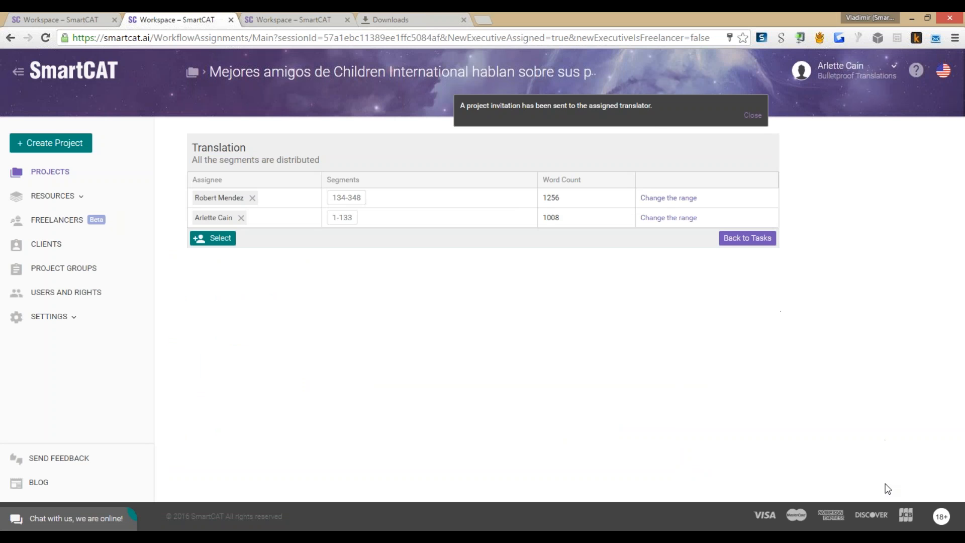
Step: Switch to the freelancer's SmartCAT window, showing an empty Projects page
click(910, 536)
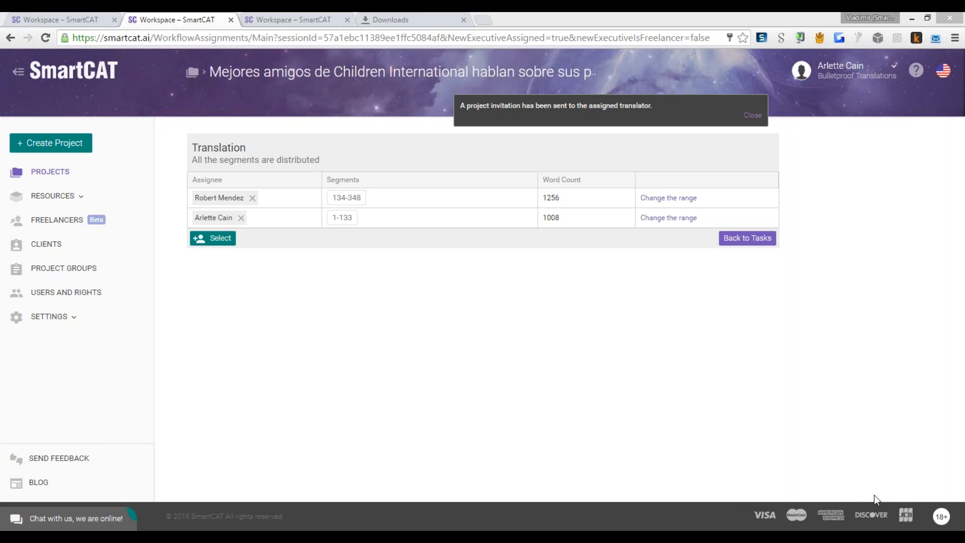
mouse_move(356, 530)
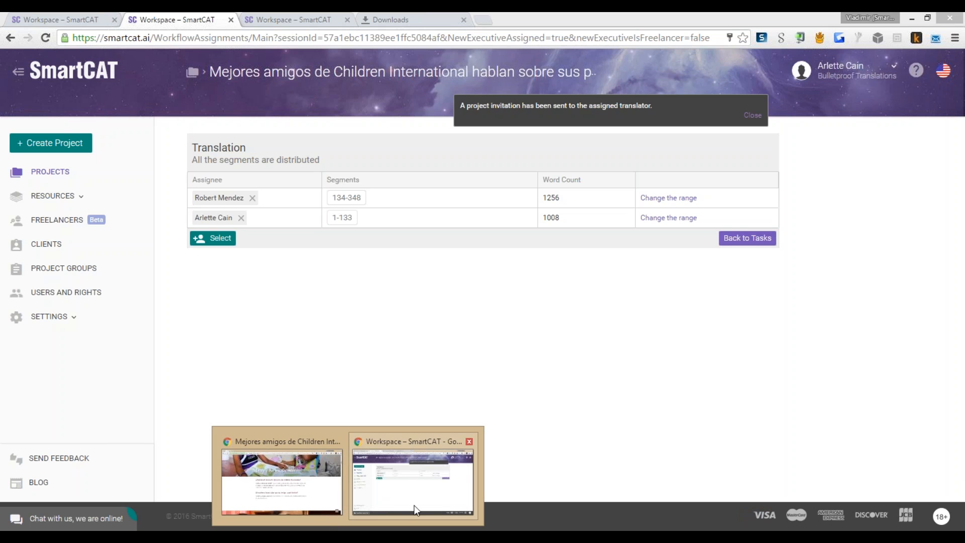
click(412, 482)
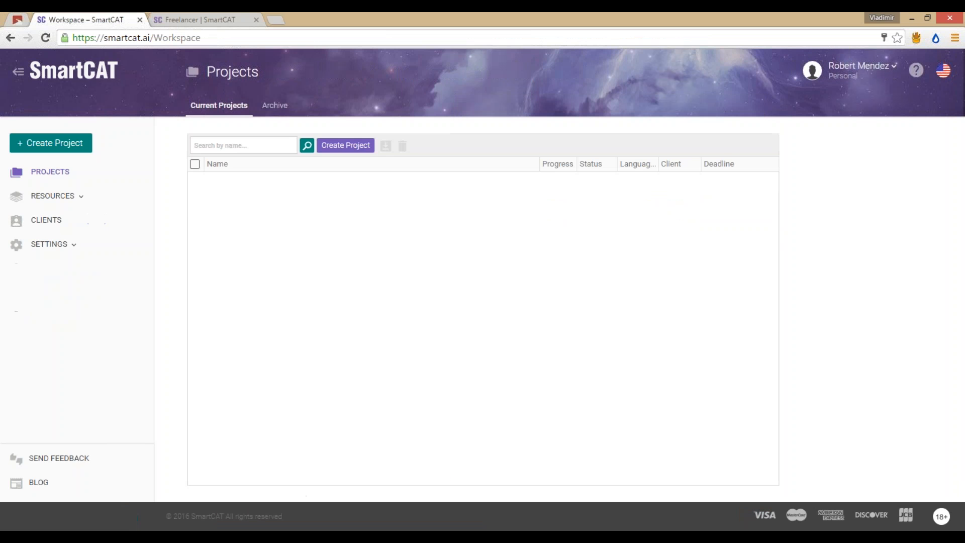
Step: In Tutanota, read the newest 16:08 project invitation and its word count
click(19, 20)
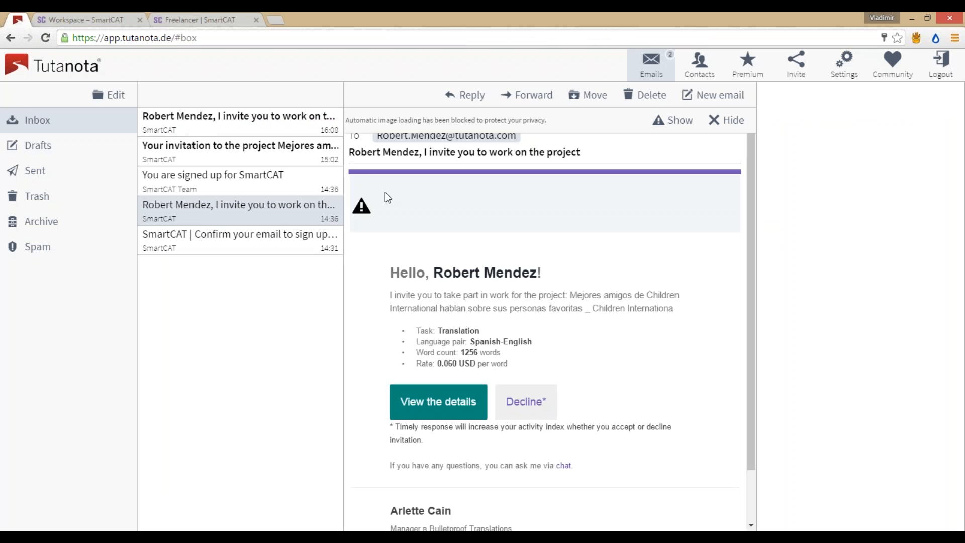
click(230, 152)
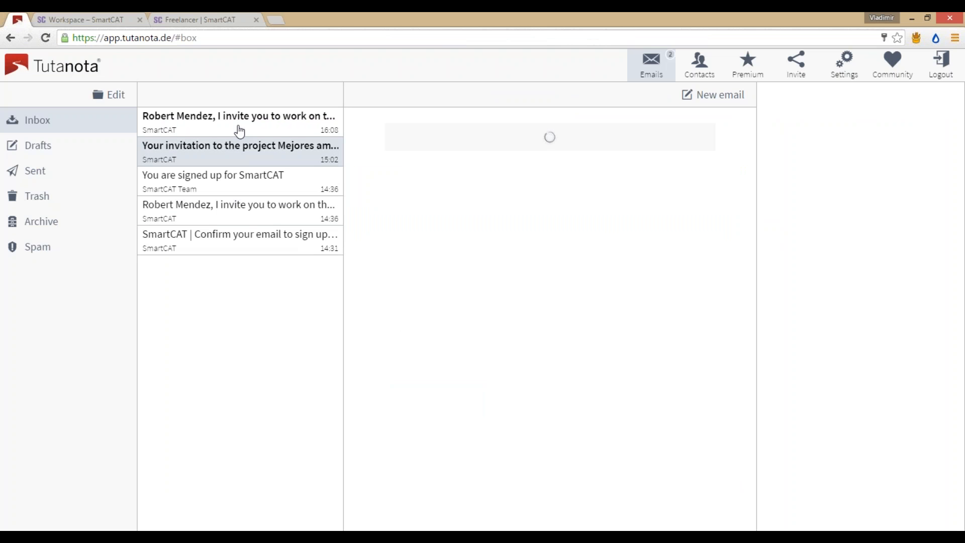
click(240, 132)
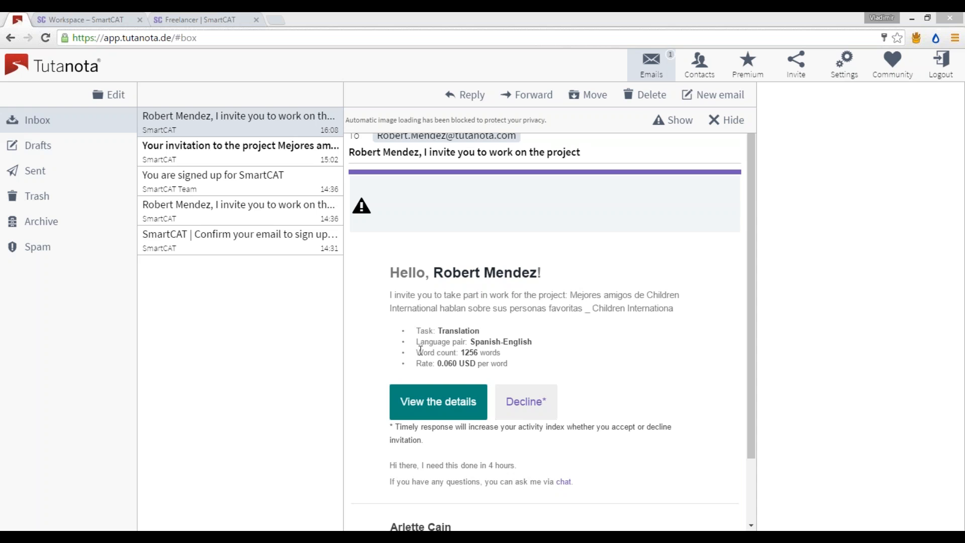
mouse_move(419, 351)
mouse_down()
mouse_move(505, 351)
mouse_move(421, 364)
mouse_up()
scroll(562, 327, down, 3)
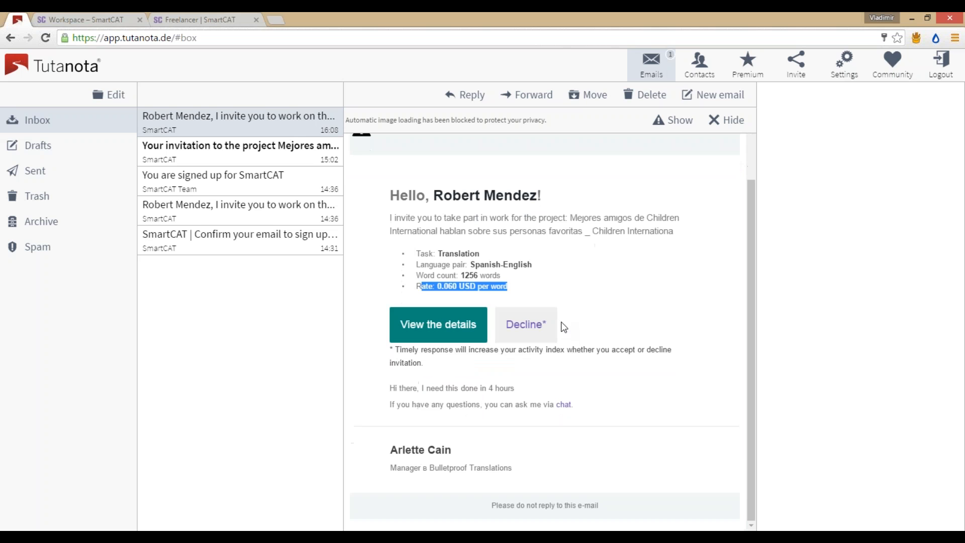
Step: Open the sending manager's SmartCAT profile from the email signature
drag(452, 450, 387, 449)
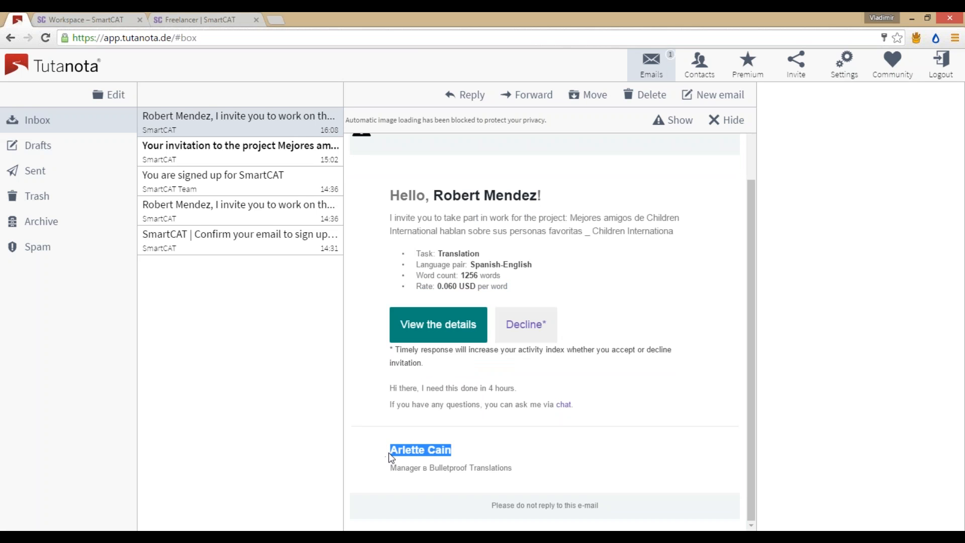
click(389, 453)
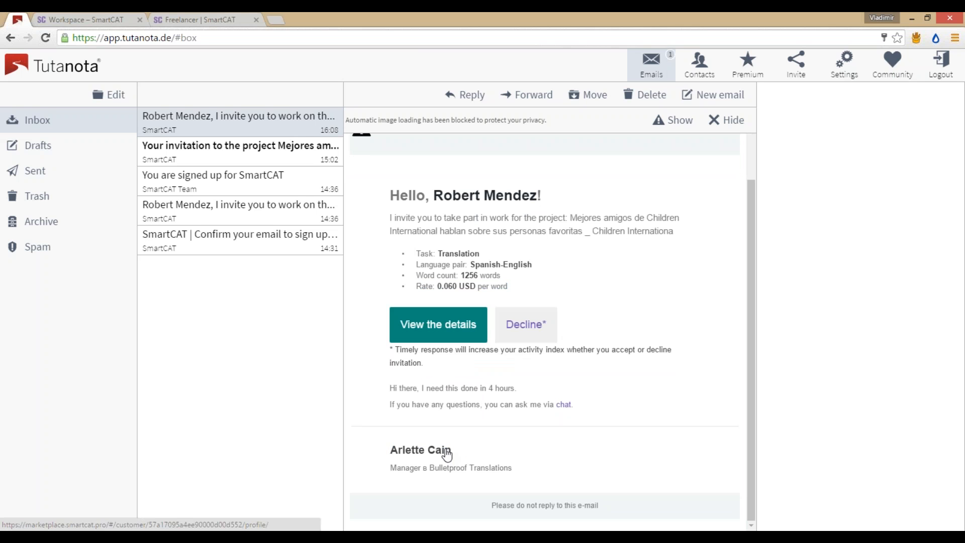
click(447, 454)
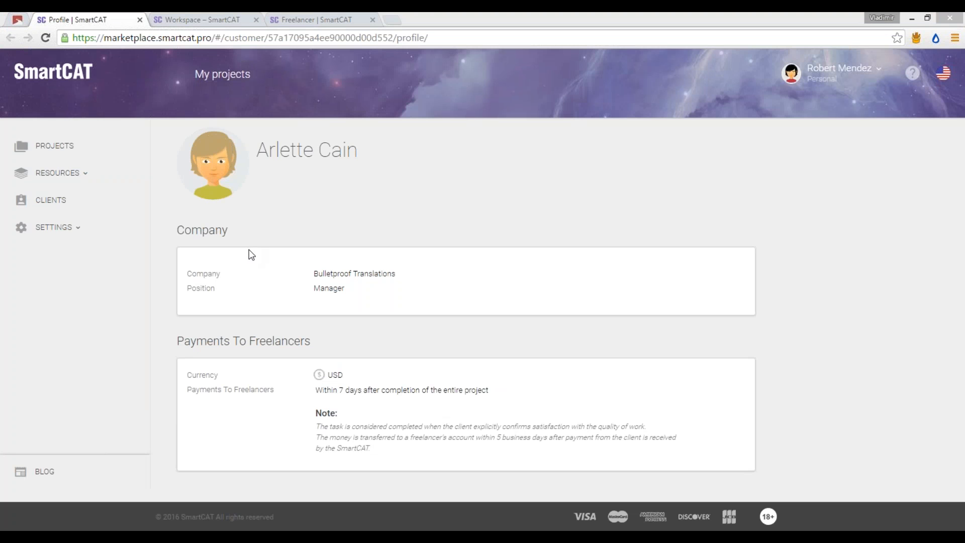
Step: Review the customer's name and payment terms, then return to the Tutanota invitation email
drag(492, 391, 316, 389)
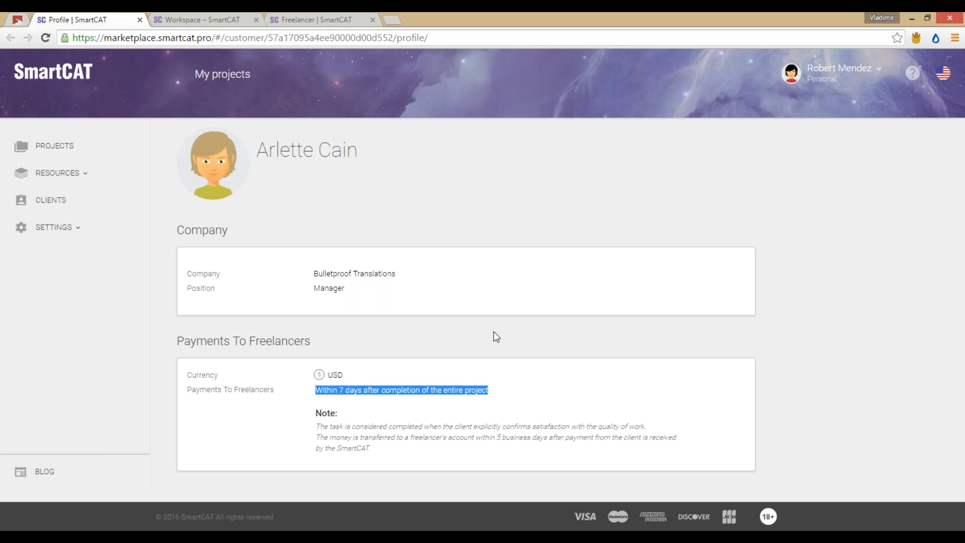
click(405, 400)
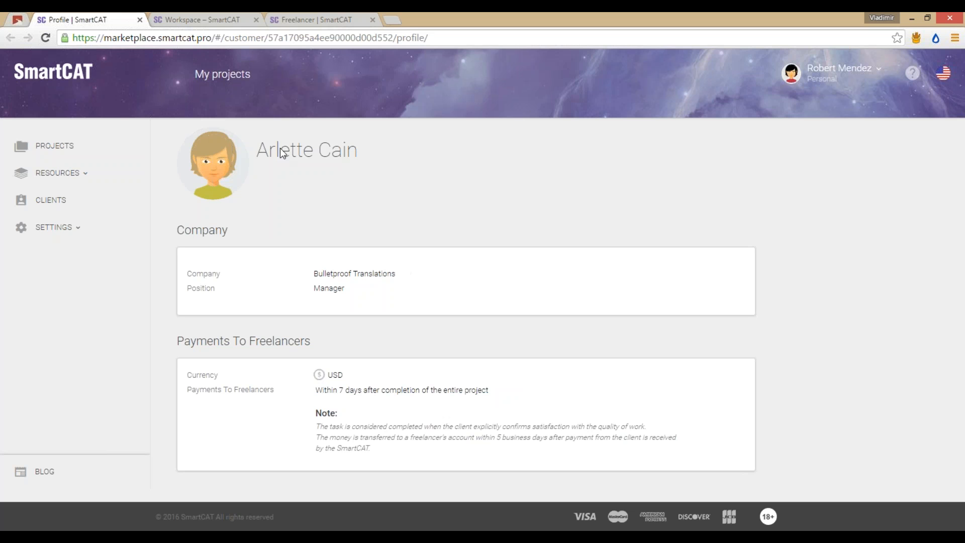
drag(266, 151, 357, 155)
click(359, 157)
click(19, 21)
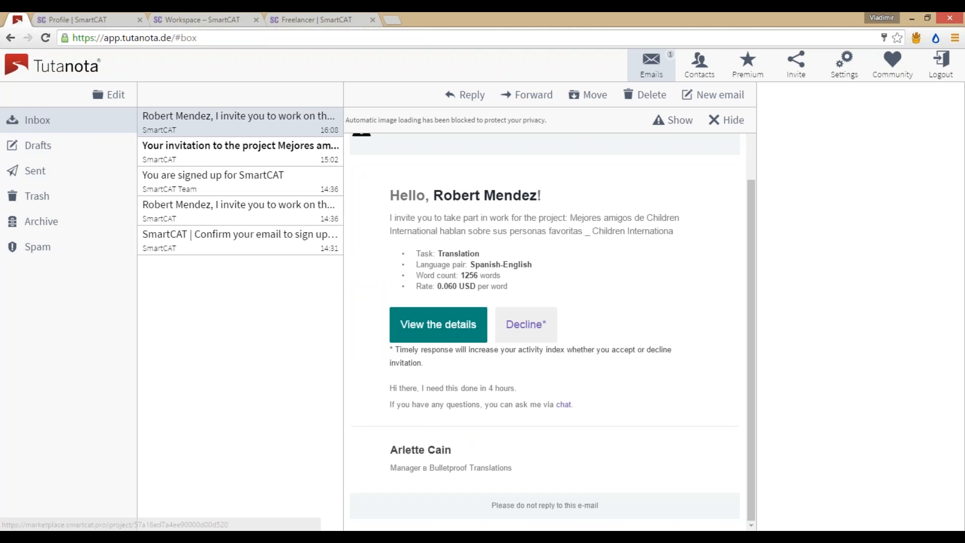
mouse_move(516, 388)
mouse_down()
mouse_move(390, 389)
mouse_move(518, 389)
mouse_up()
click(382, 390)
click(526, 393)
click(403, 387)
click(518, 390)
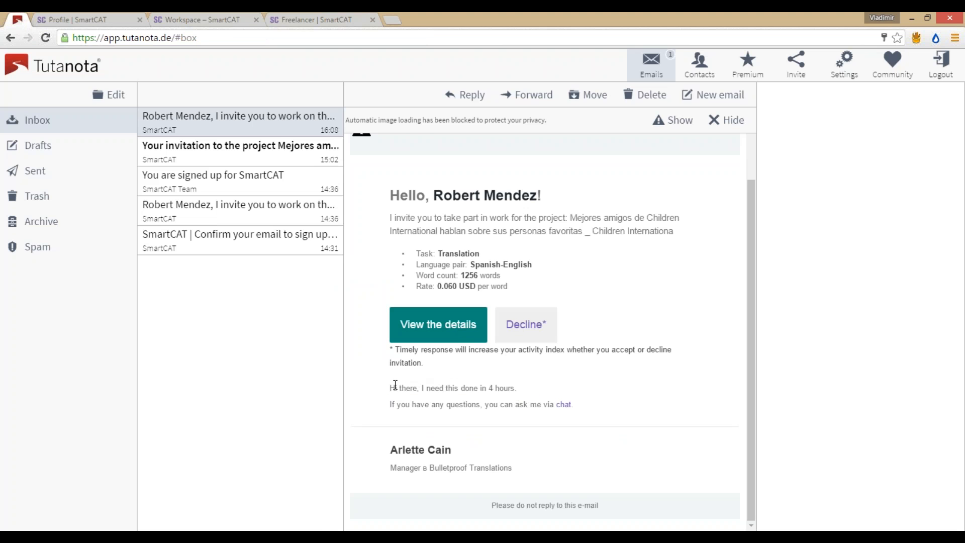
drag(387, 389, 523, 389)
click(518, 383)
Step: Open the invitation details and check the $69.96 approximate cost at $0.06 per word
click(436, 332)
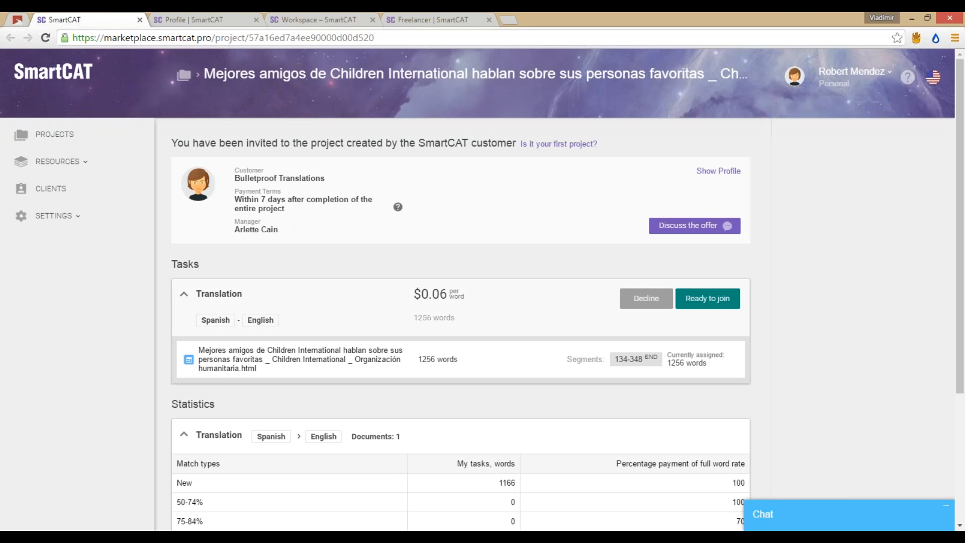
scroll(394, 330, down, 2)
scroll(308, 301, up, 1)
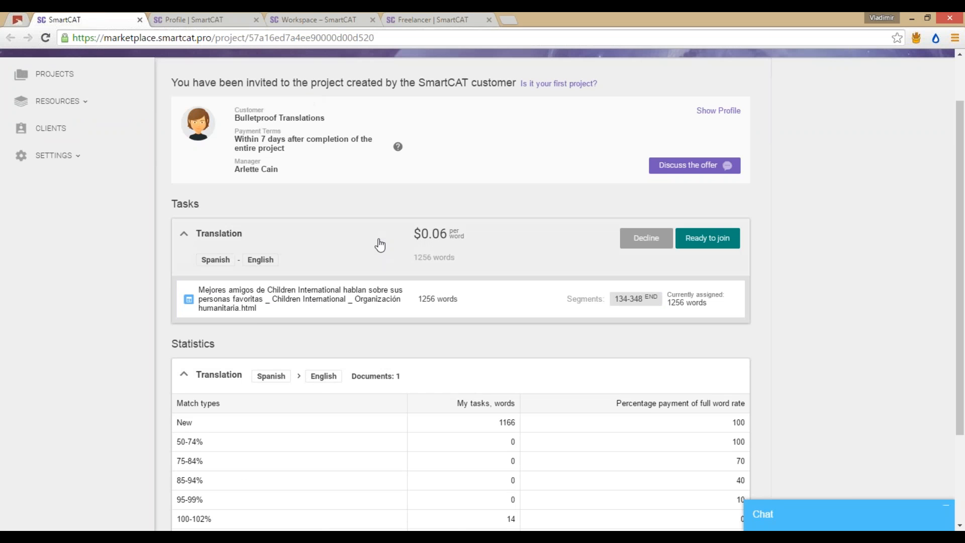
scroll(380, 245, down, 2)
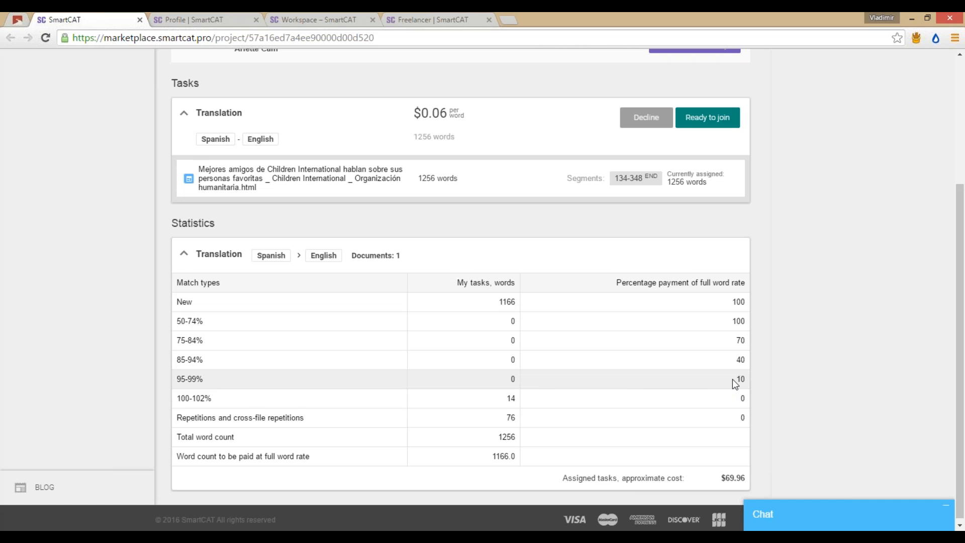
drag(721, 477, 746, 477)
click(728, 476)
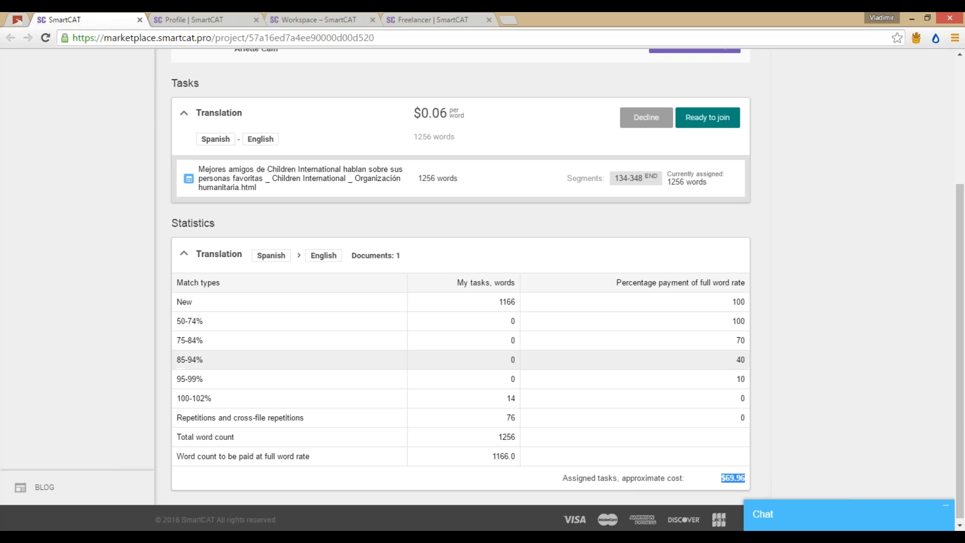
scroll(574, 366, up, 4)
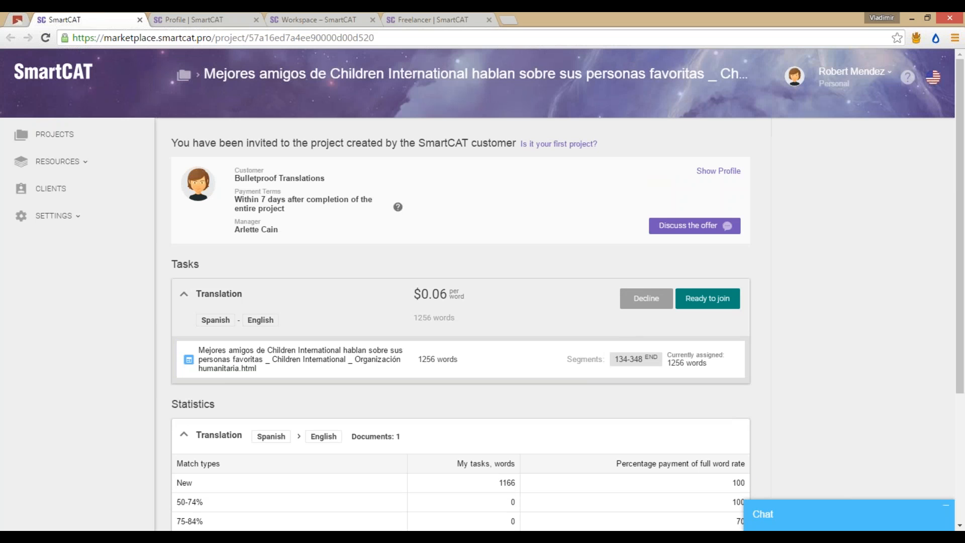
Step: Preview the document's Spanish segments read-only, then go back to the segments 134–348 invitation
mouse_move(593, 370)
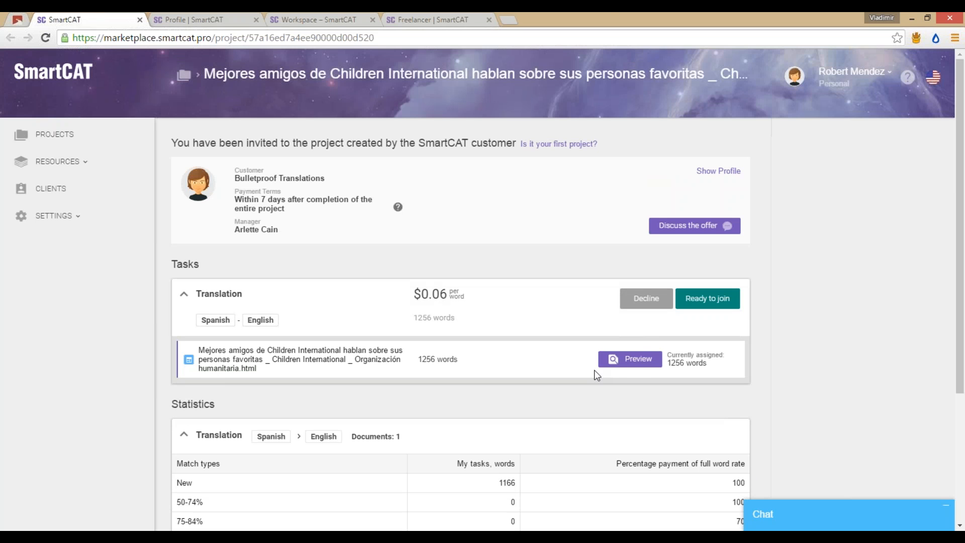
click(629, 366)
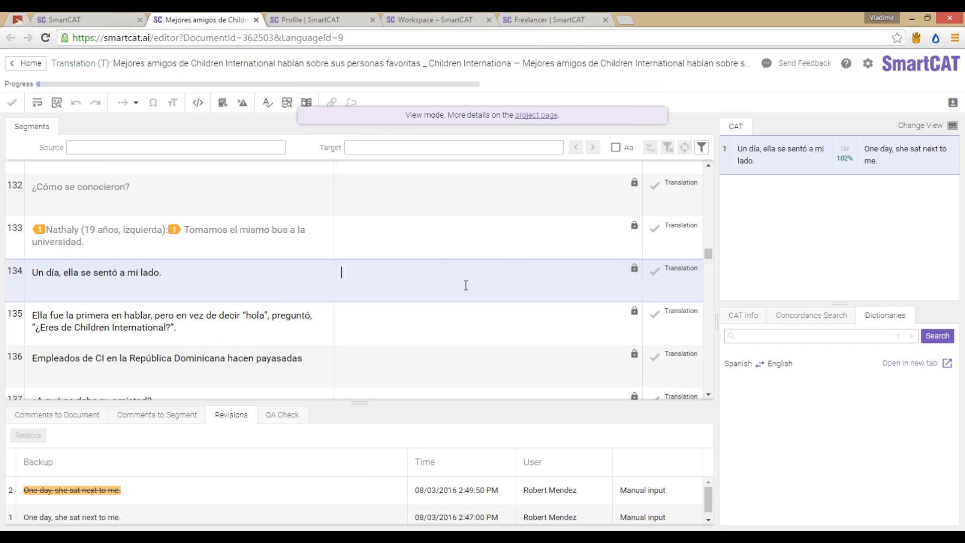
scroll(245, 280, down, 4)
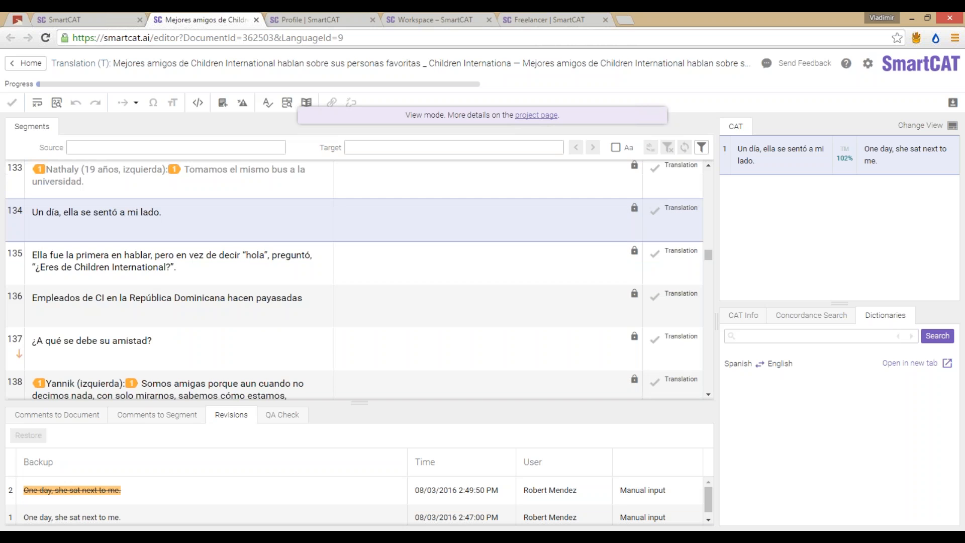
scroll(245, 280, down, 20)
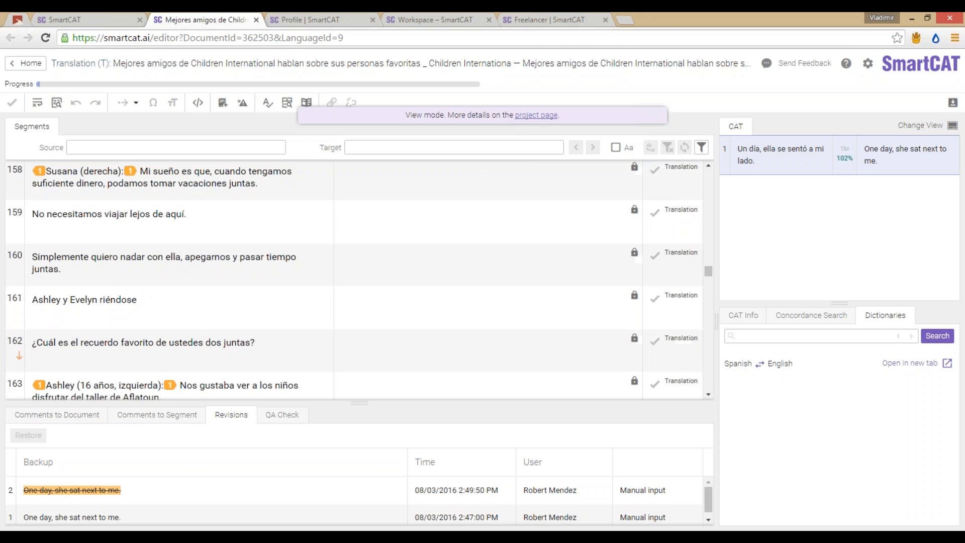
scroll(353, 274, up, 20)
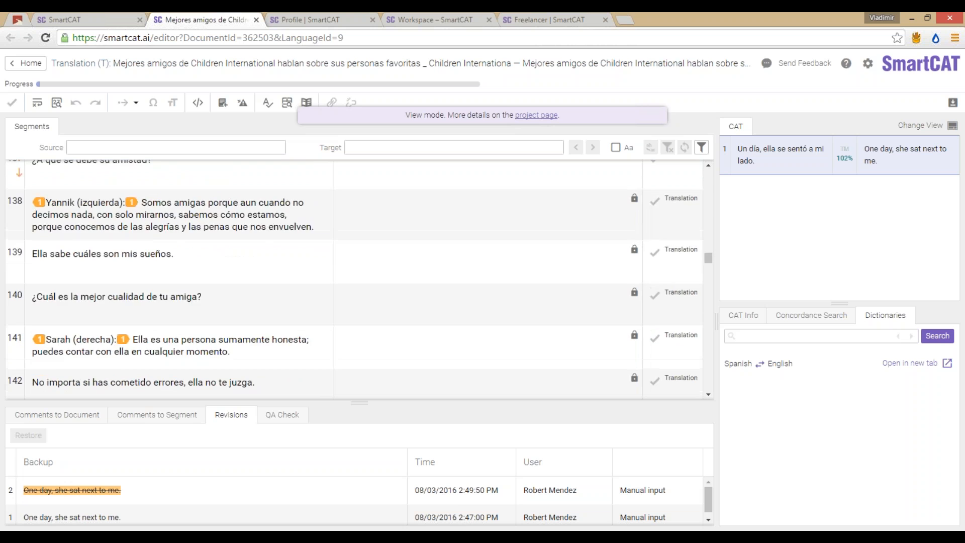
scroll(353, 274, up, 1)
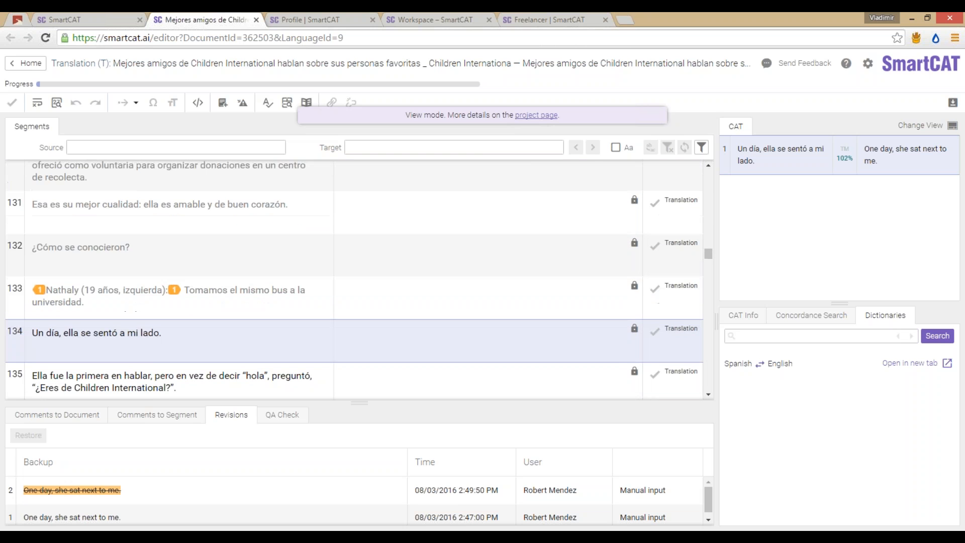
scroll(352, 274, down, 1)
click(109, 19)
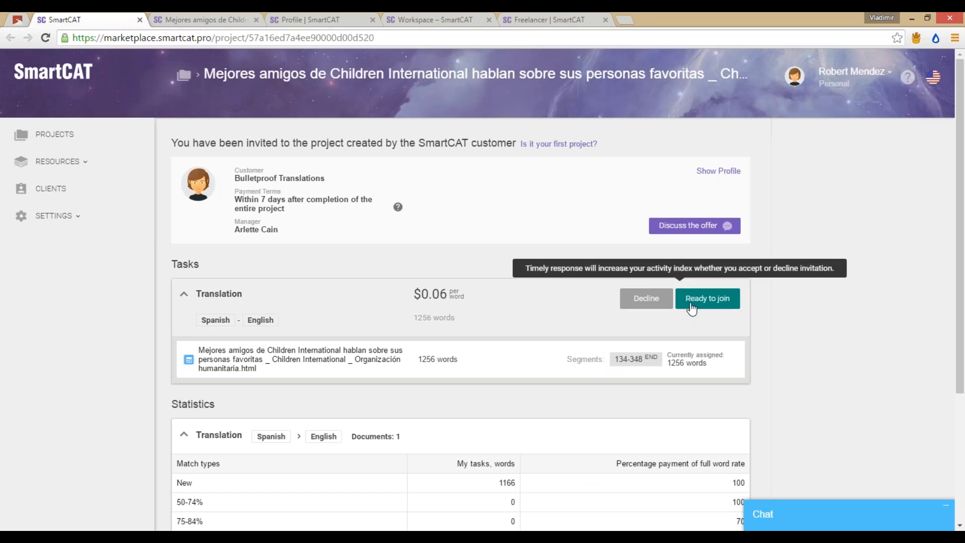
Step: Close the preview tab and accept the invitation, putting the segments 134–348 Translation task In progress
click(255, 20)
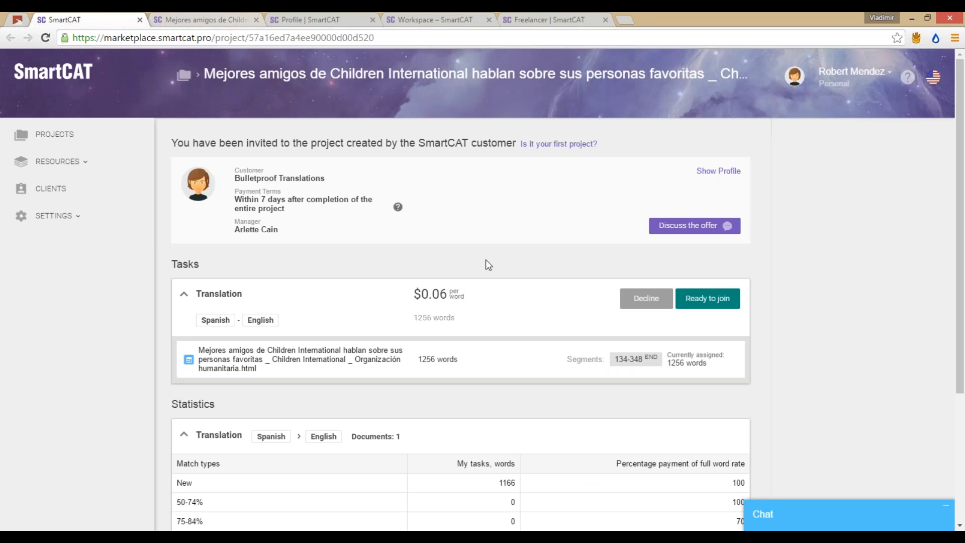
click(702, 302)
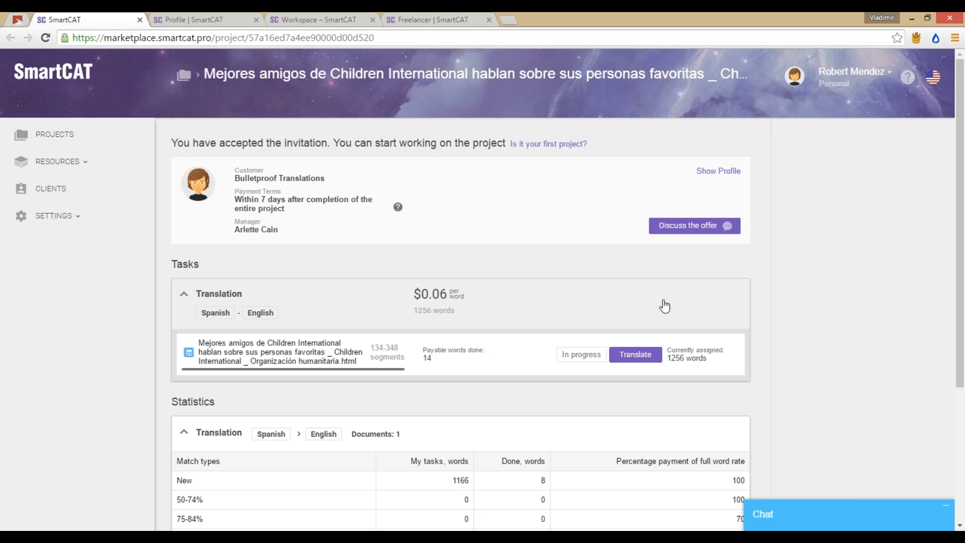
scroll(499, 259, down, 1)
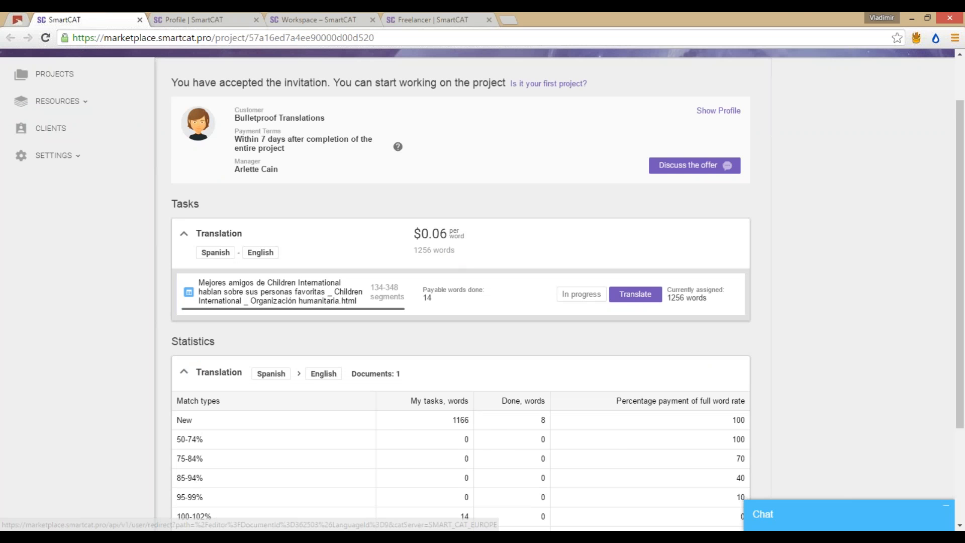
scroll(235, 196, up, 1)
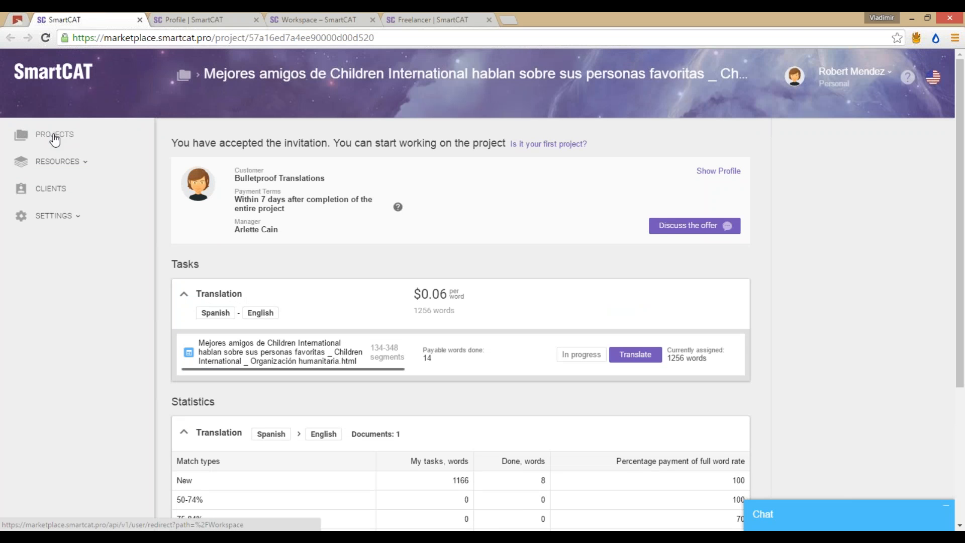
Step: Expand the Children International es > en project in Projects and open it in a new tab
click(55, 140)
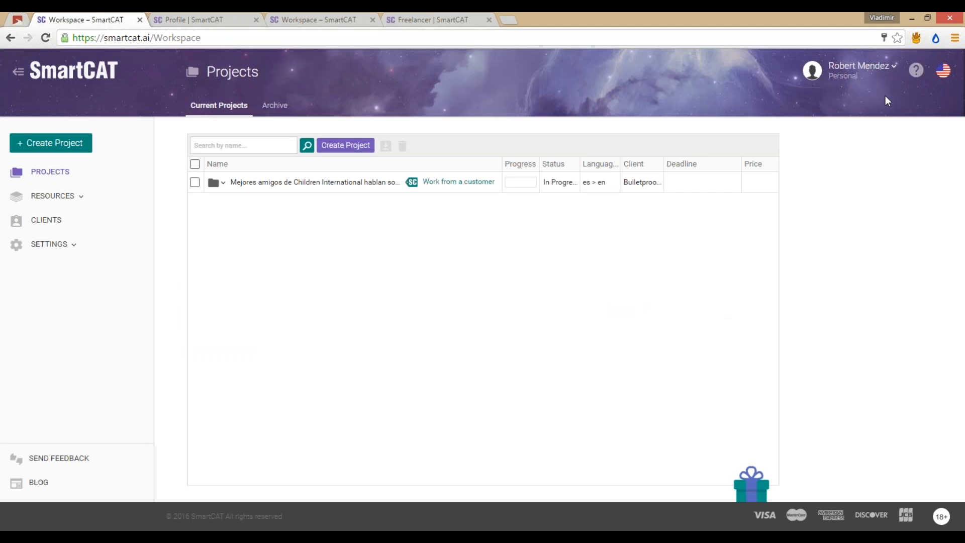
mouse_move(601, 181)
mouse_move(472, 190)
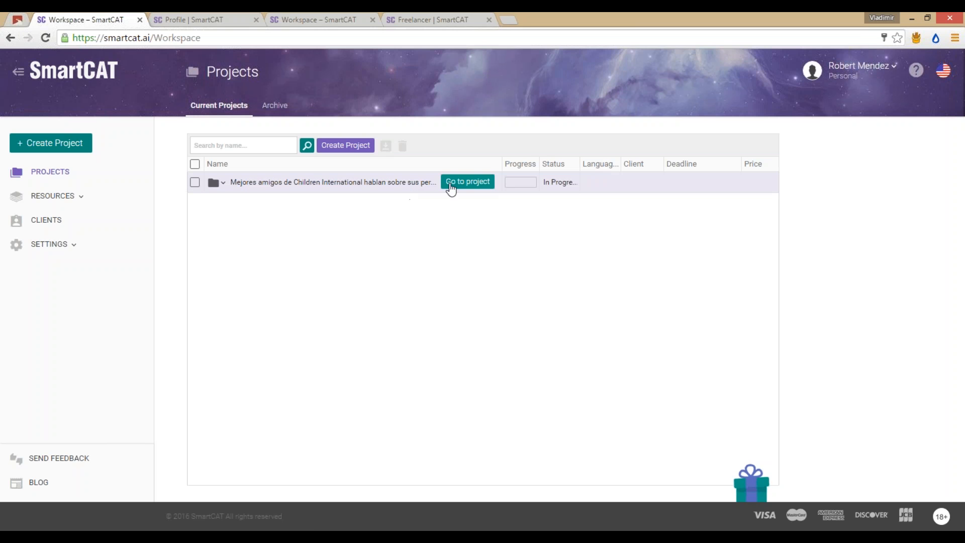
click(330, 190)
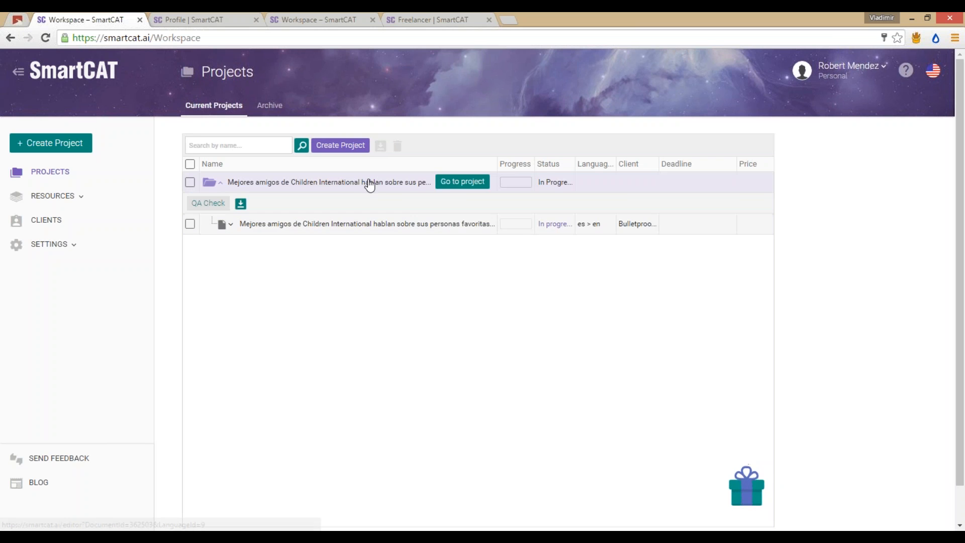
right_click(447, 186)
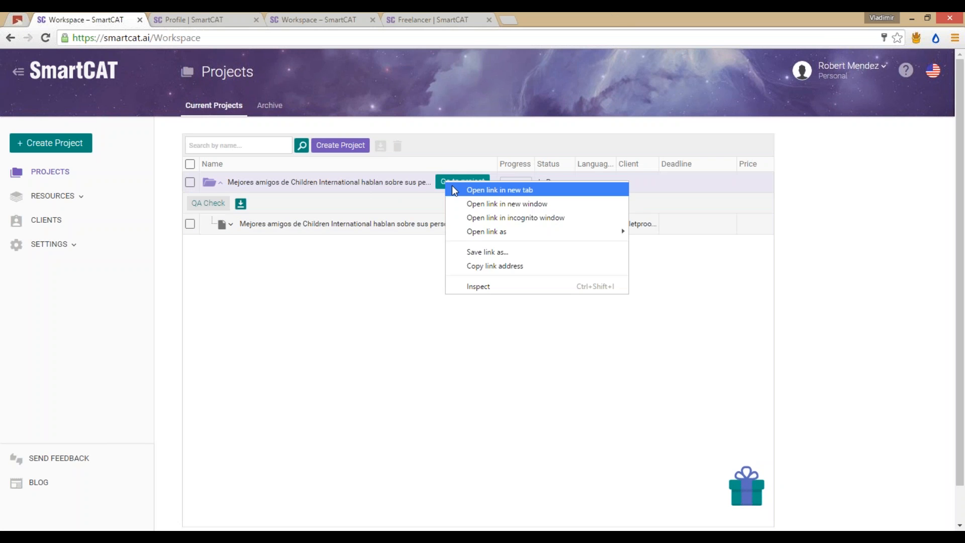
click(468, 189)
key(ctrl+Tab)
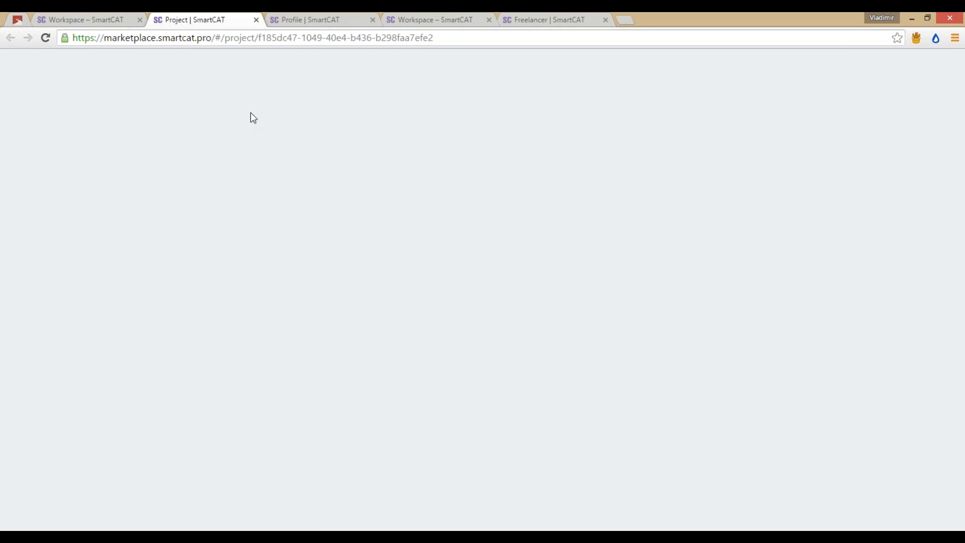
Step: Send the manager the chat message 'Hi, I can make it in 5 hours instead of 4. Is that ok?'
click(103, 19)
click(171, 20)
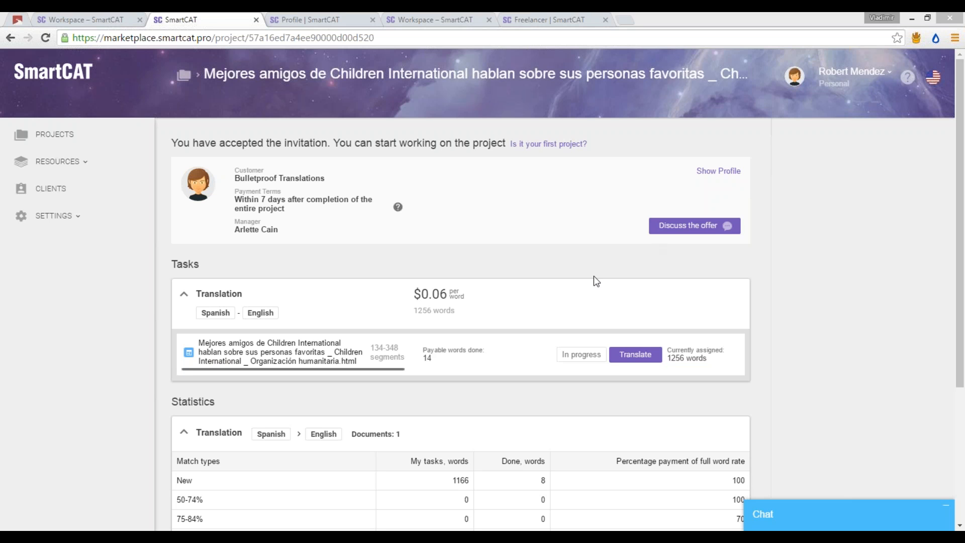
click(713, 232)
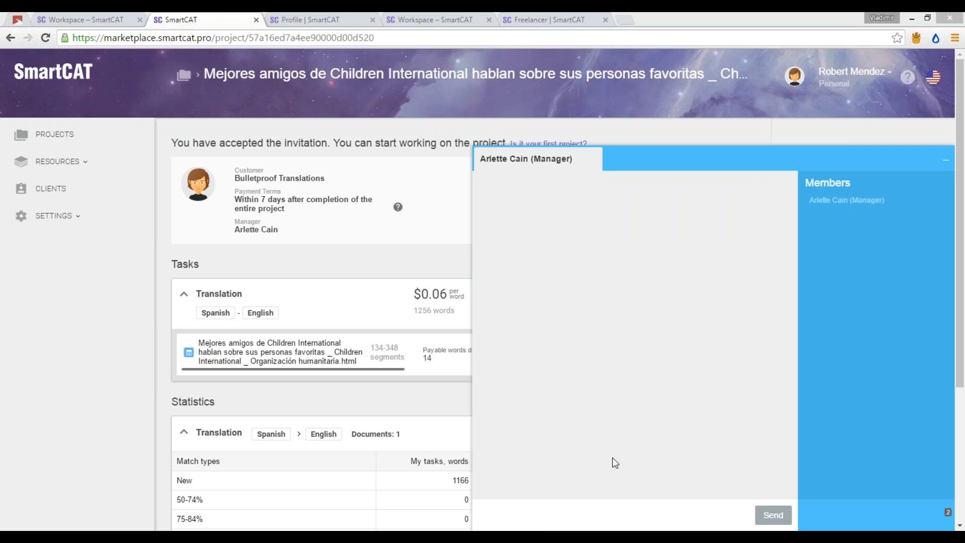
click(654, 514)
text(Hi, )
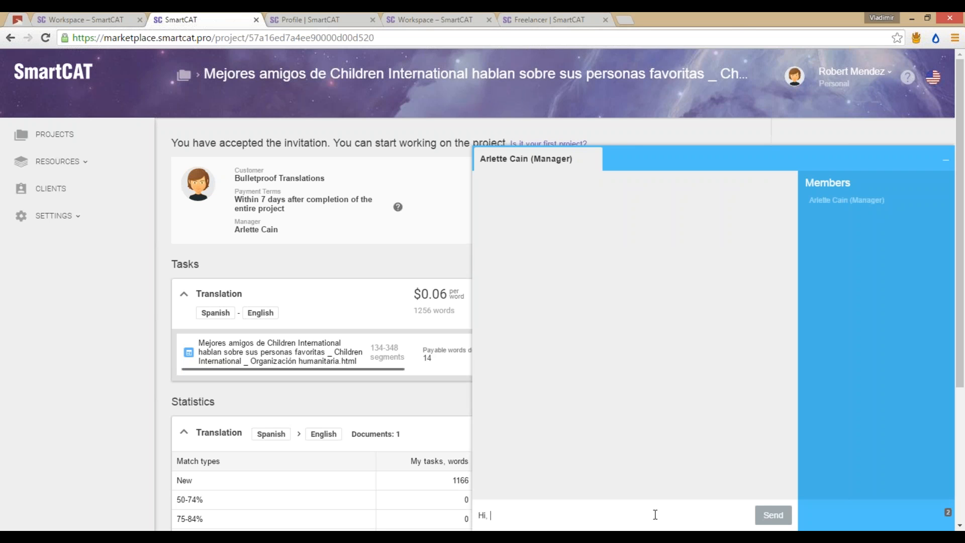
text(I can make it in 5 hours instead of 4. Is that ok?)
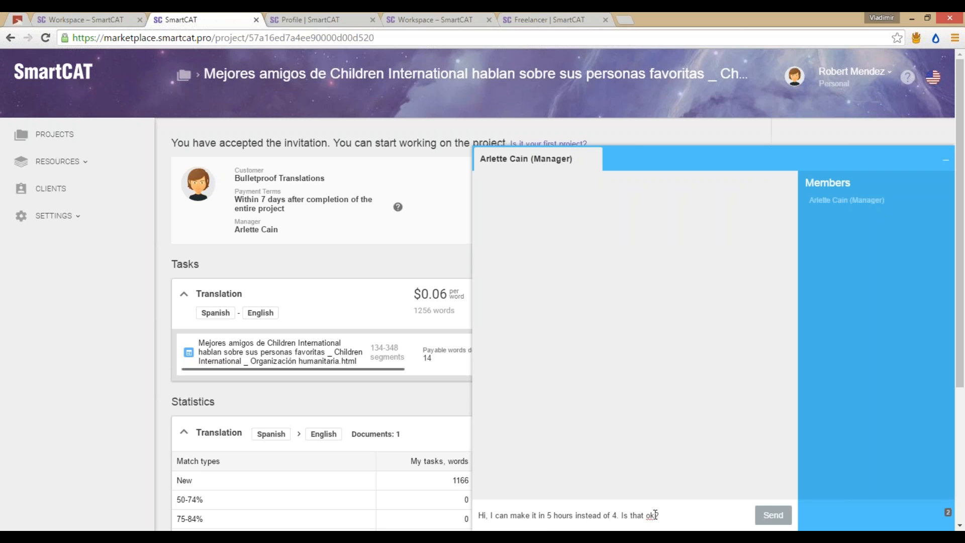
key(Return)
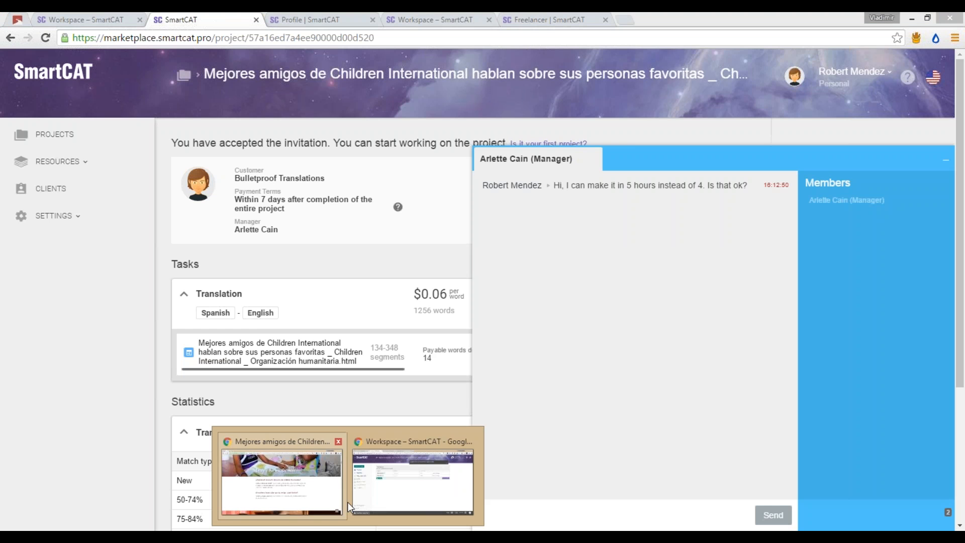
click(359, 490)
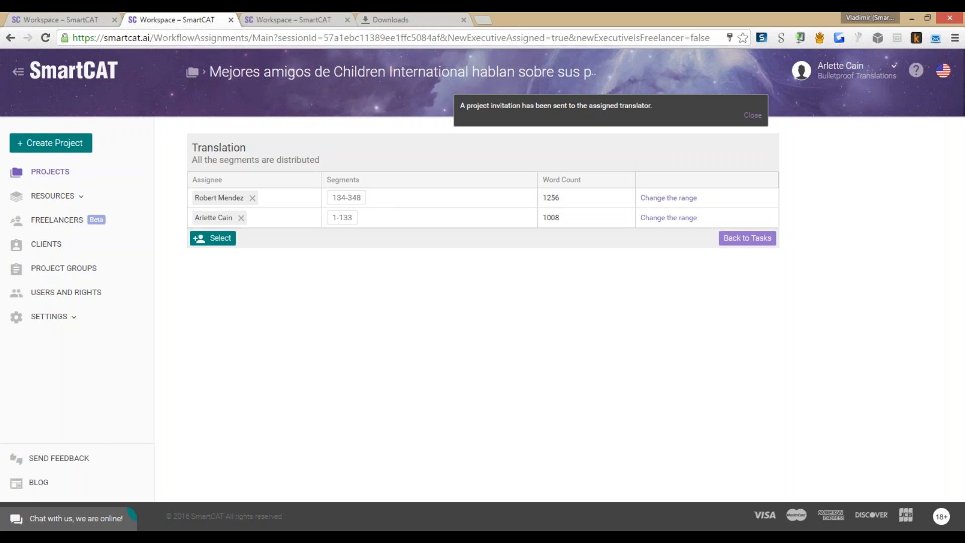
Step: As manager, go from Tasks back to the project and open its Project freelancers page
click(726, 242)
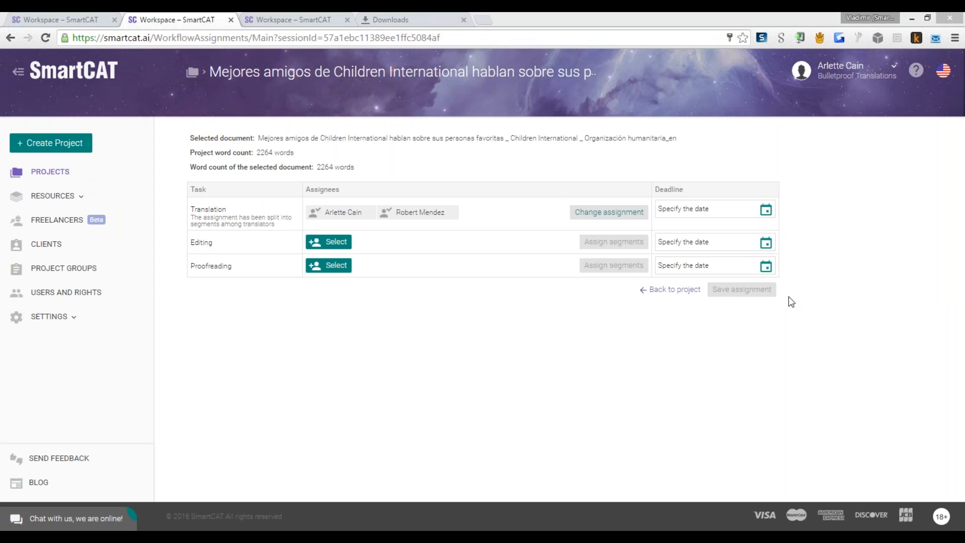
click(674, 289)
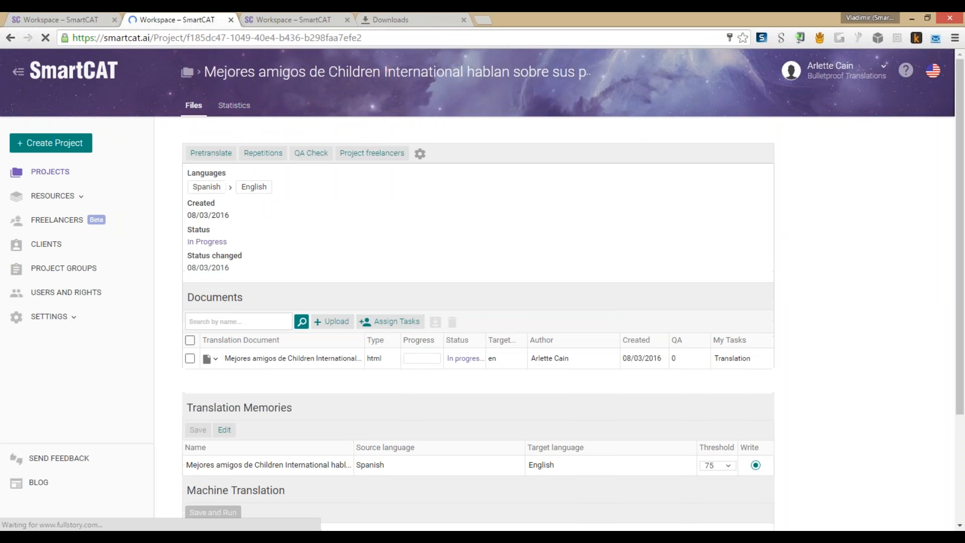
click(382, 156)
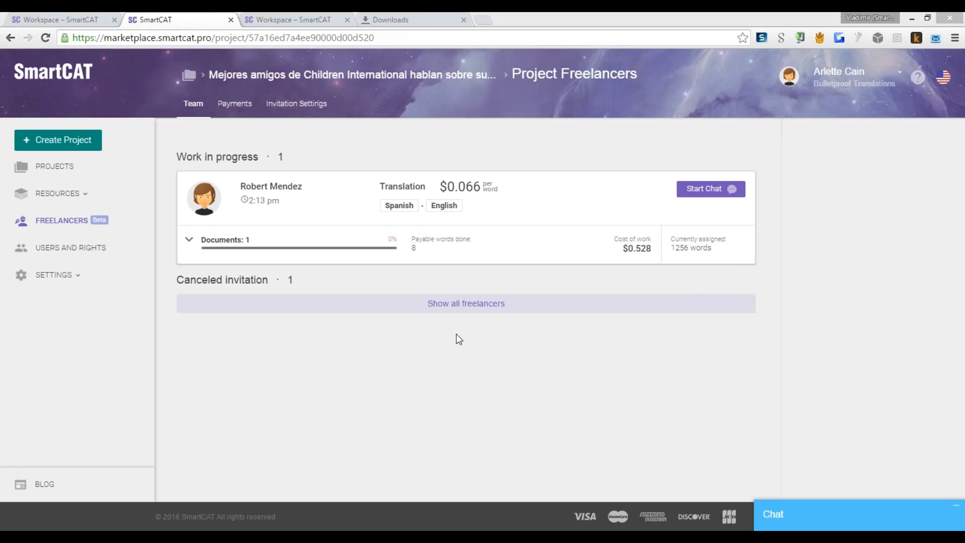
Step: Reply 'Ok, that's fine' to the translator in the project chat
click(945, 516)
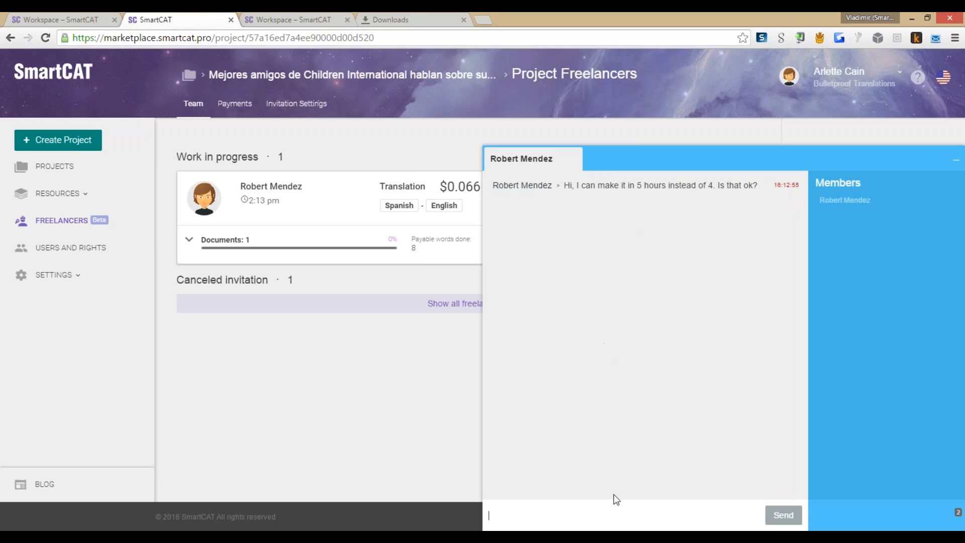
text(Ok, that's fine)
click(799, 510)
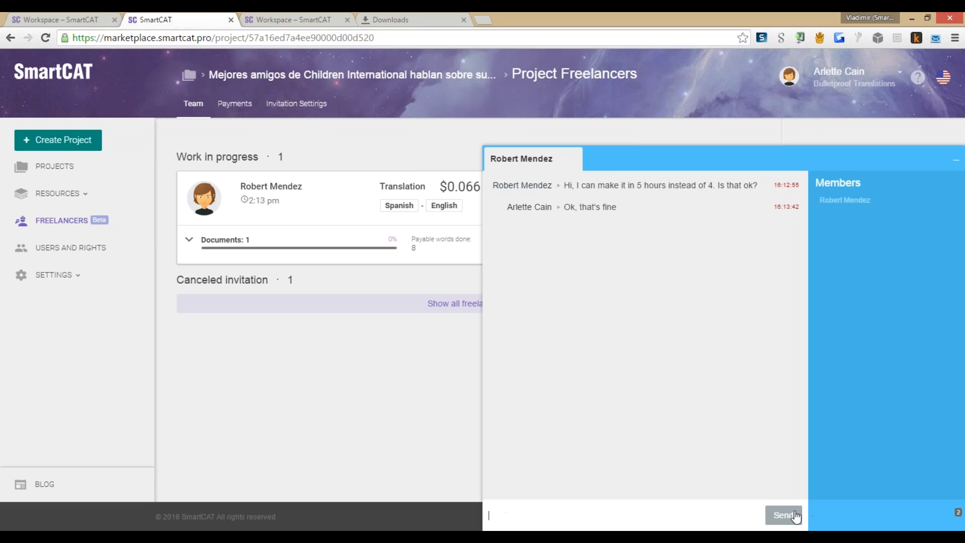
key(alt+Tab)
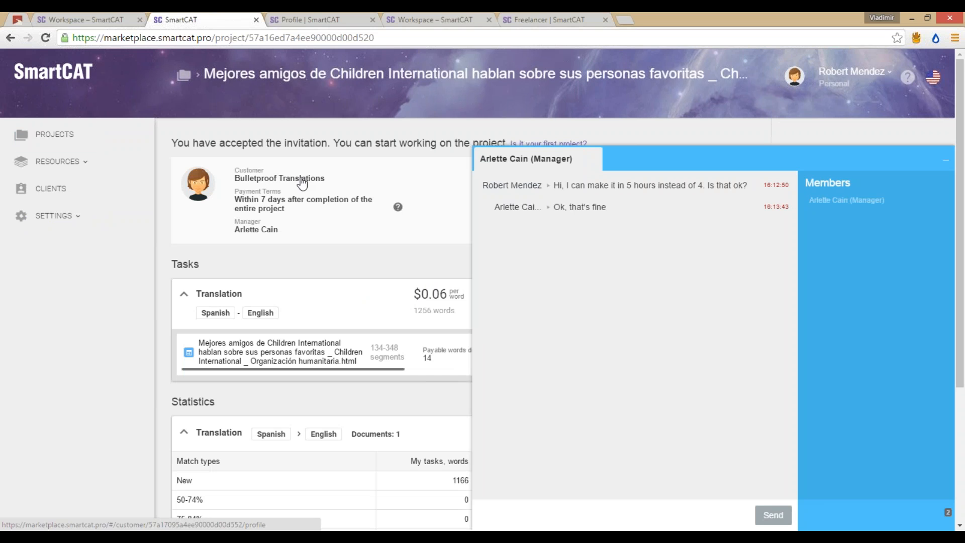
Step: Open the Spanish document from the freelancer's Projects list in the translation editor
key(ctrl+shift+Tab)
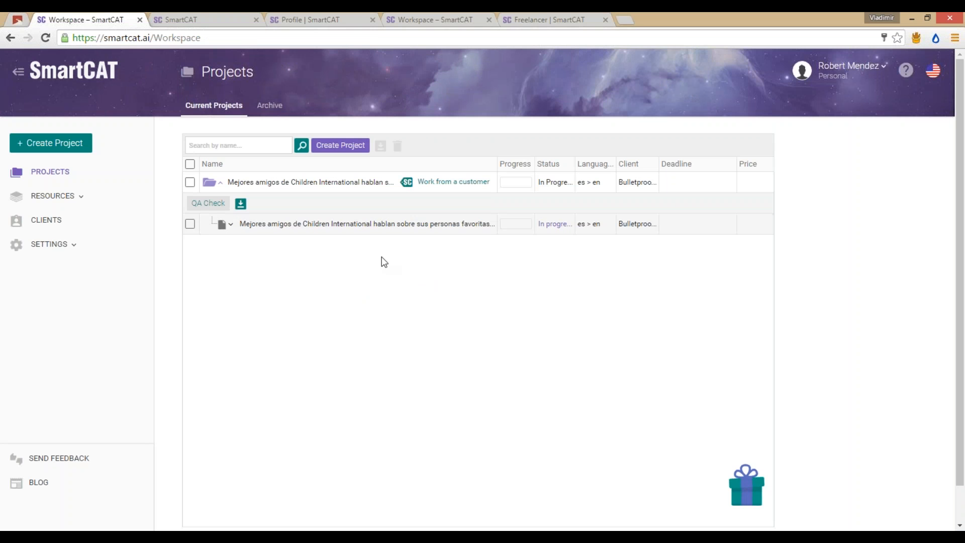
click(465, 224)
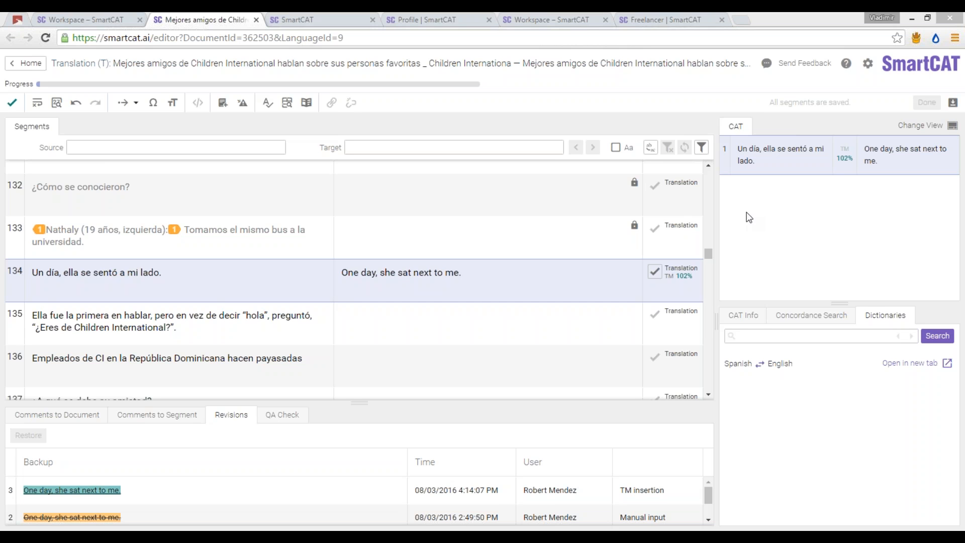
click(501, 276)
mouse_move(851, 150)
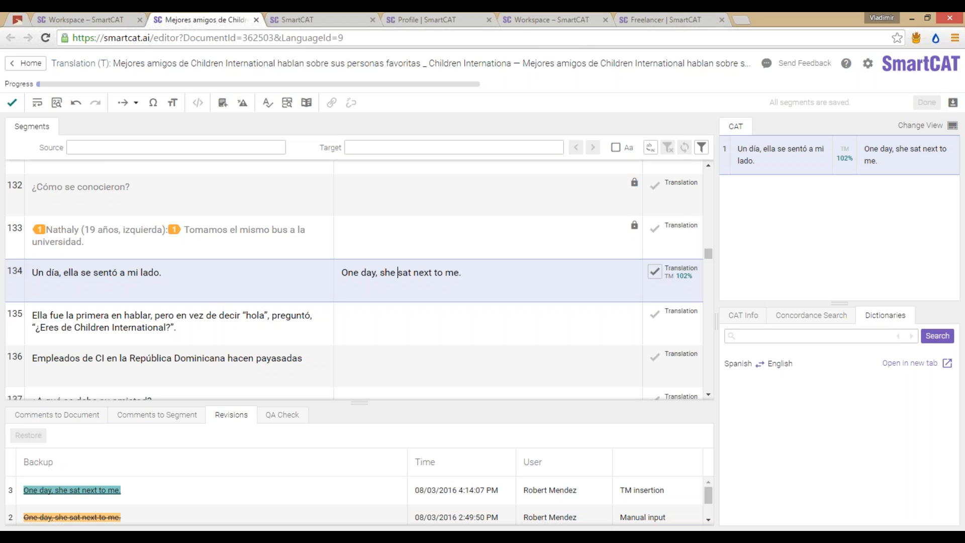
key(Right)
key(Right)
key(Right)
key(Right)
key(Right)
key(Right)
key(Right)
key(Right)
key(Right)
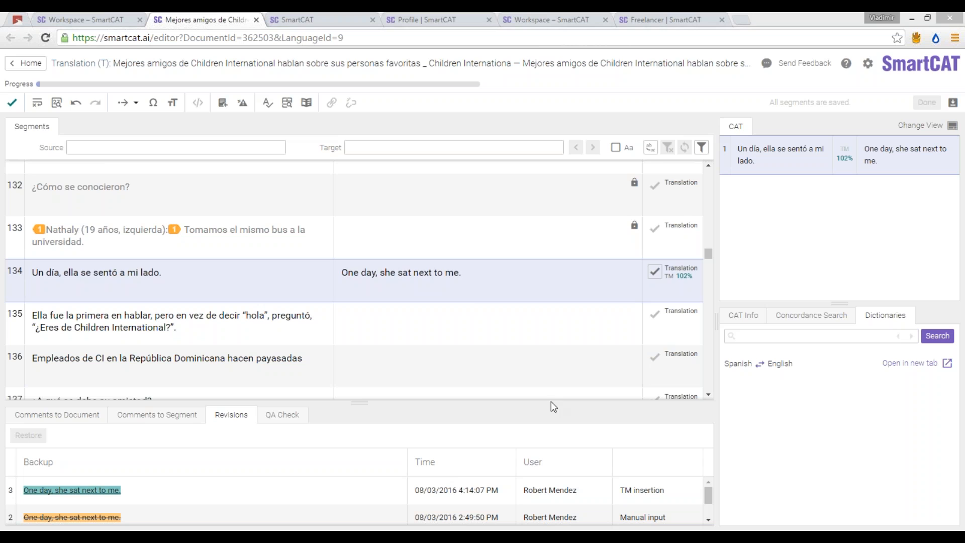
click(402, 273)
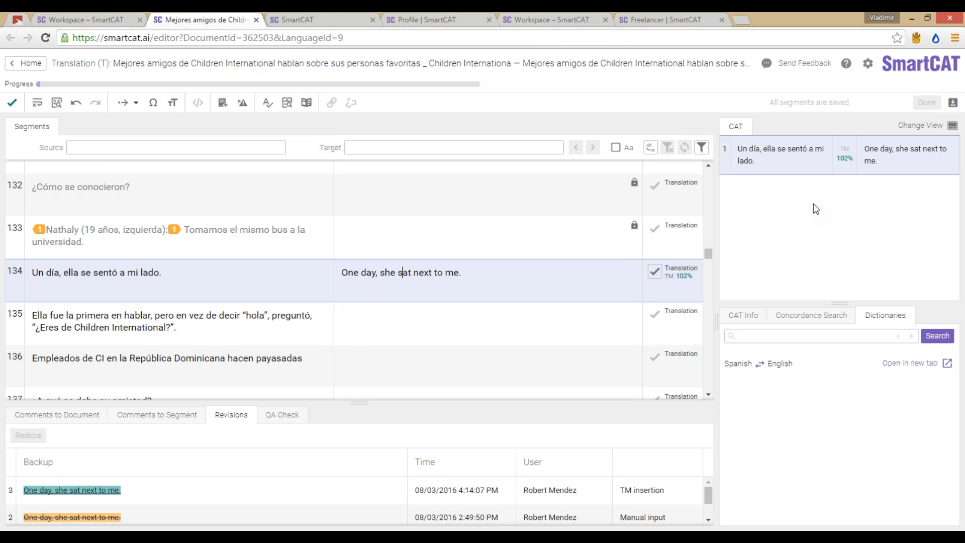
click(418, 304)
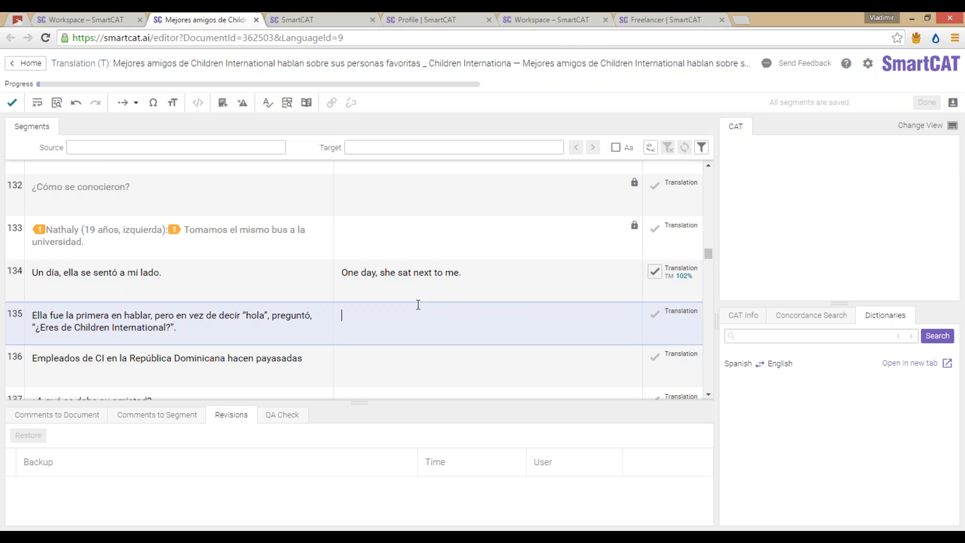
Step: Translate segment 135 as 'She was the first to speak… Are you from Children International?'
text(She was the first t)
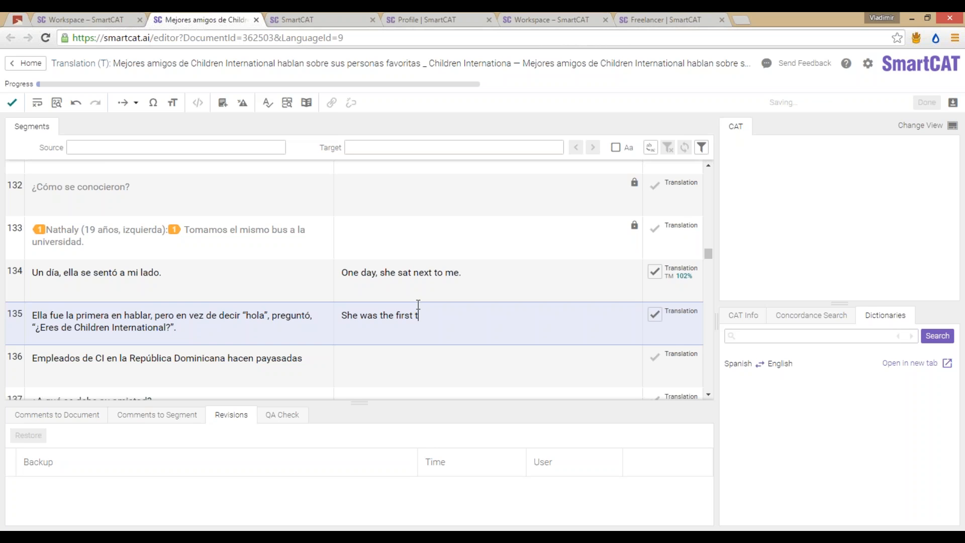
text(o speak, but instead of saying "Hello)
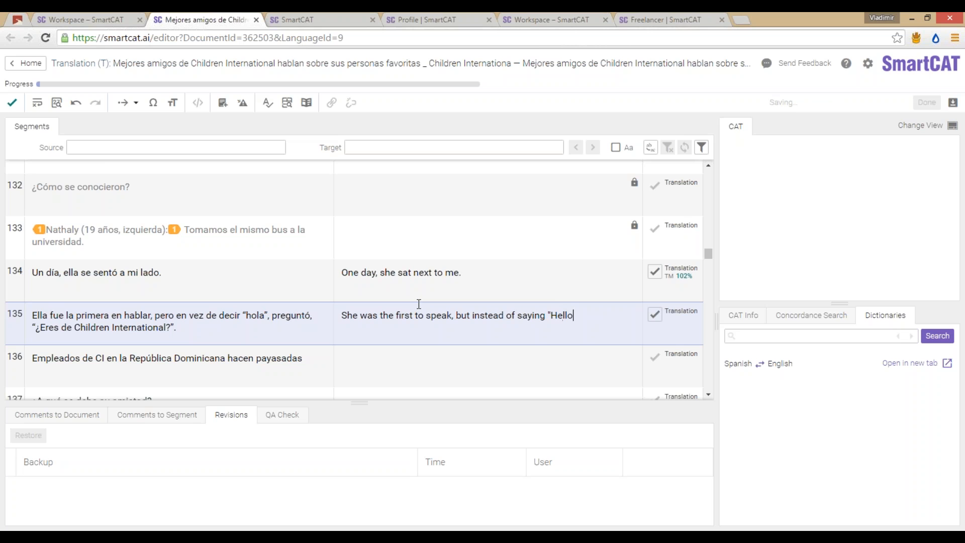
text(", she asked "Are you from)
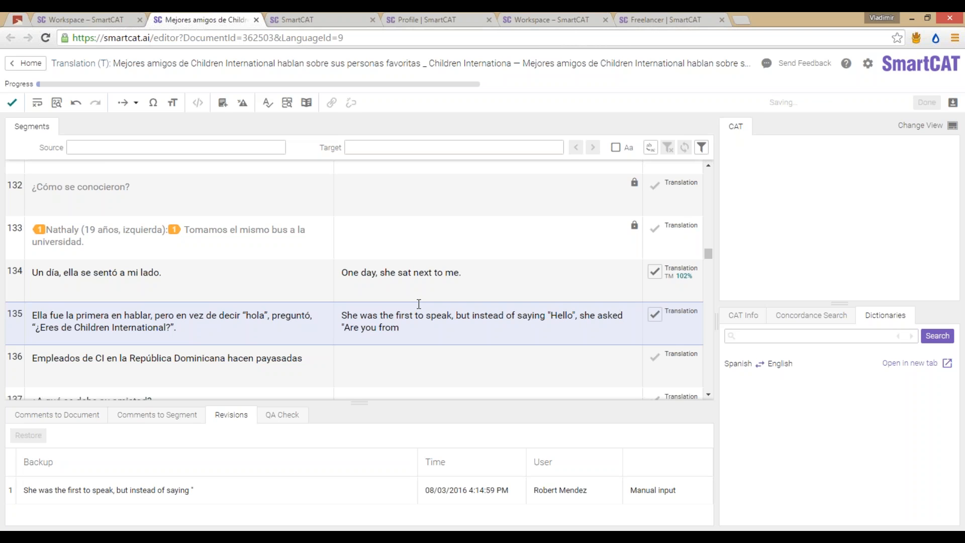
text(,)
key(End)
text(CHild)
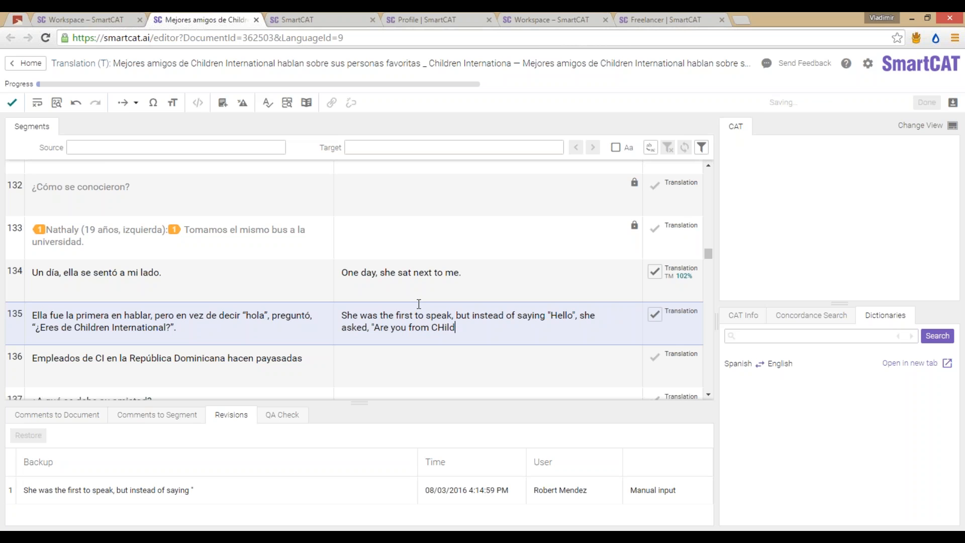
key(BackSpace)
key(BackSpace)
key(BackSpace)
key(BackSpace)
text(hildren International?")
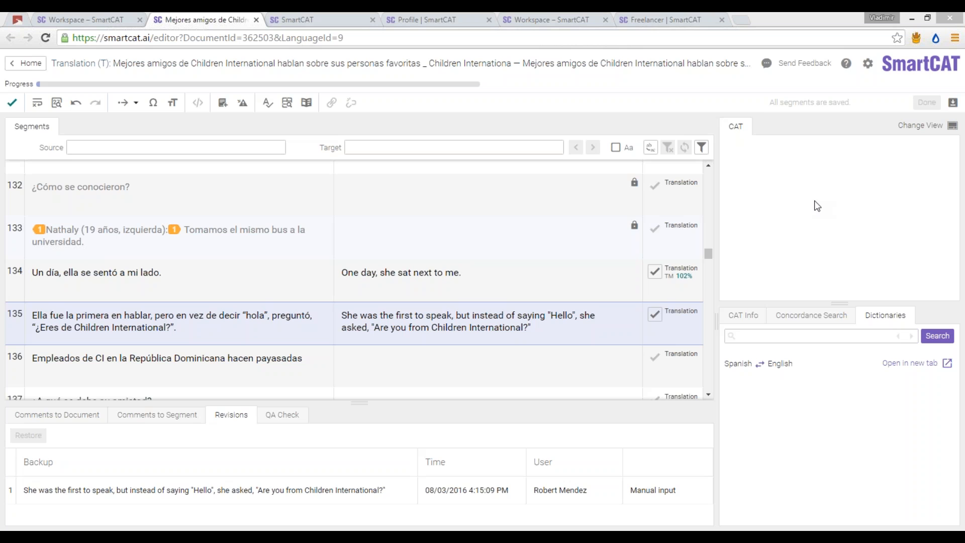
click(531, 326)
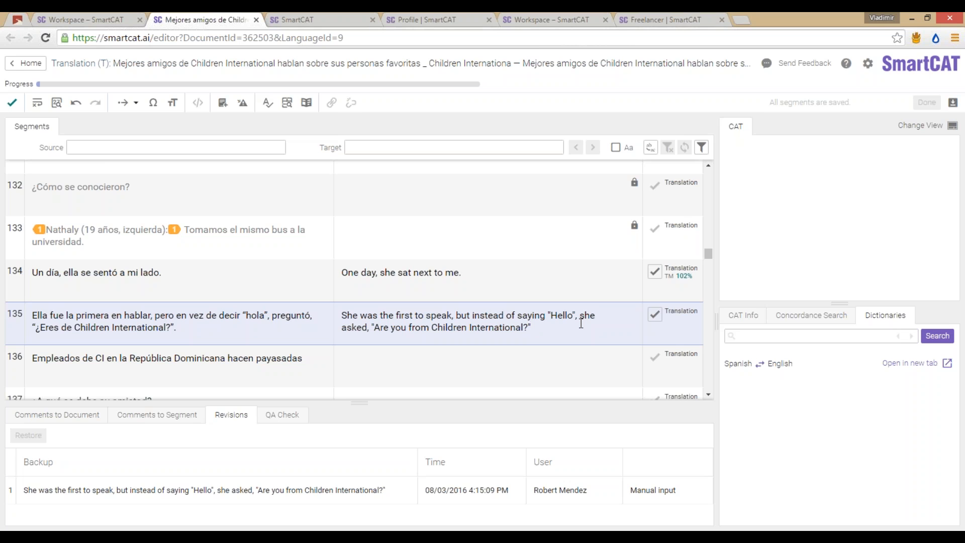
Step: Return to segment 134 and confirm the translations of segments 134 and 135 as Done
key(Up)
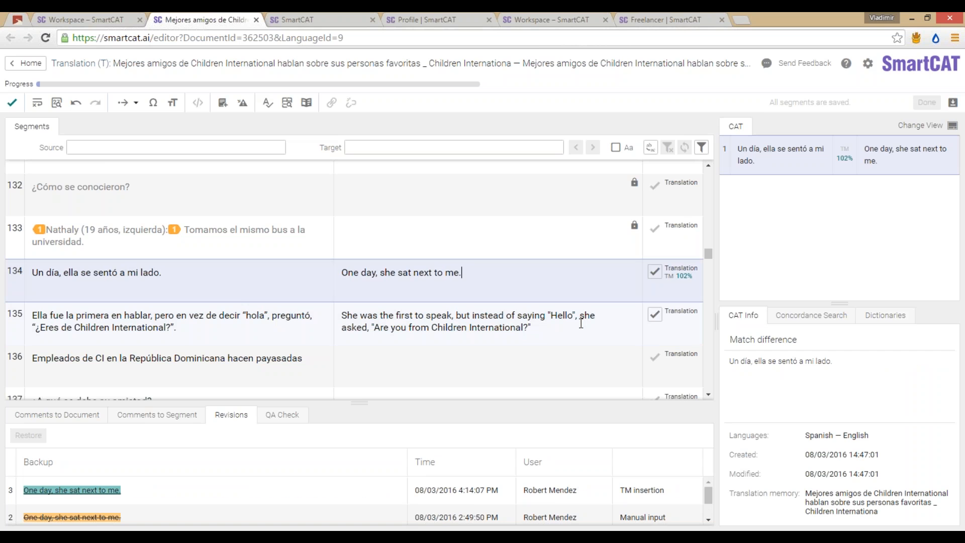
key(ctrl+Return)
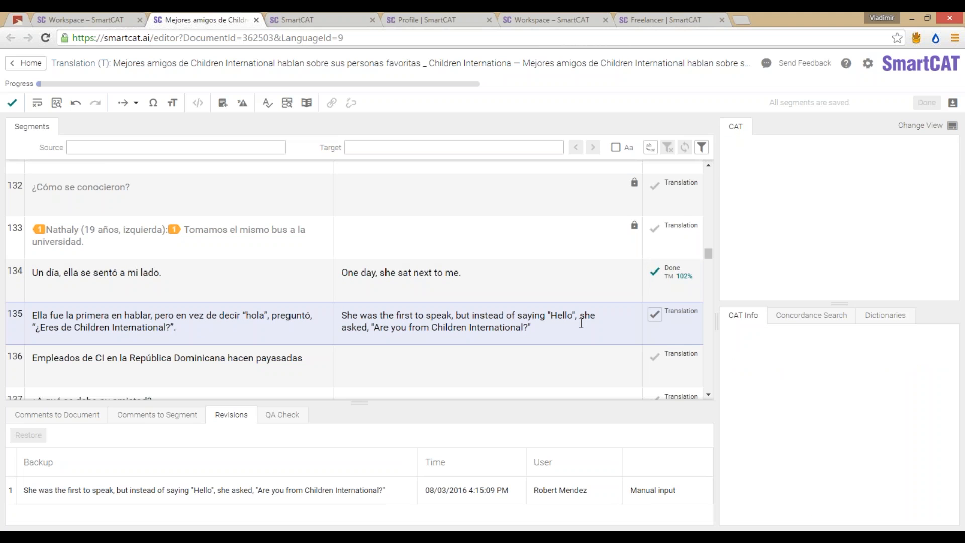
key(ctrl+Return)
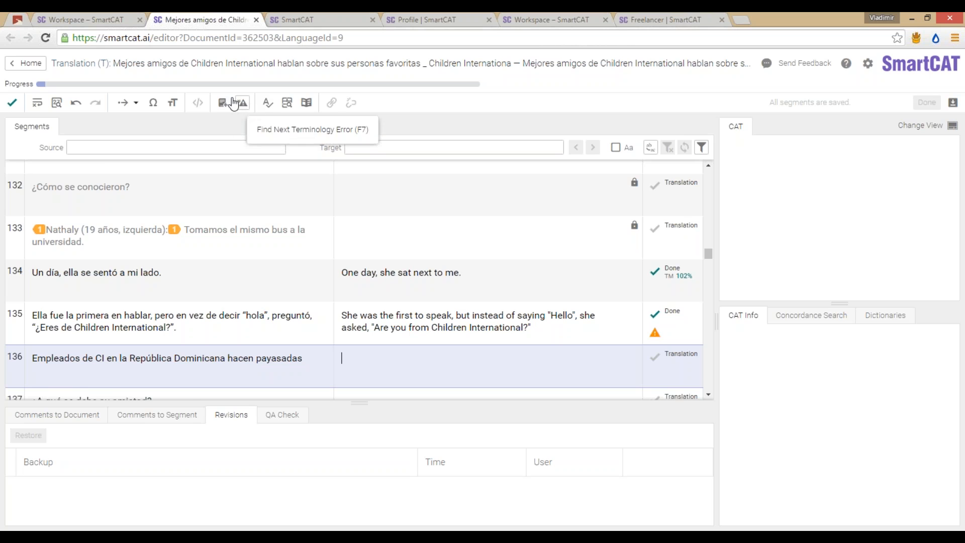
scroll(423, 265, down, 1)
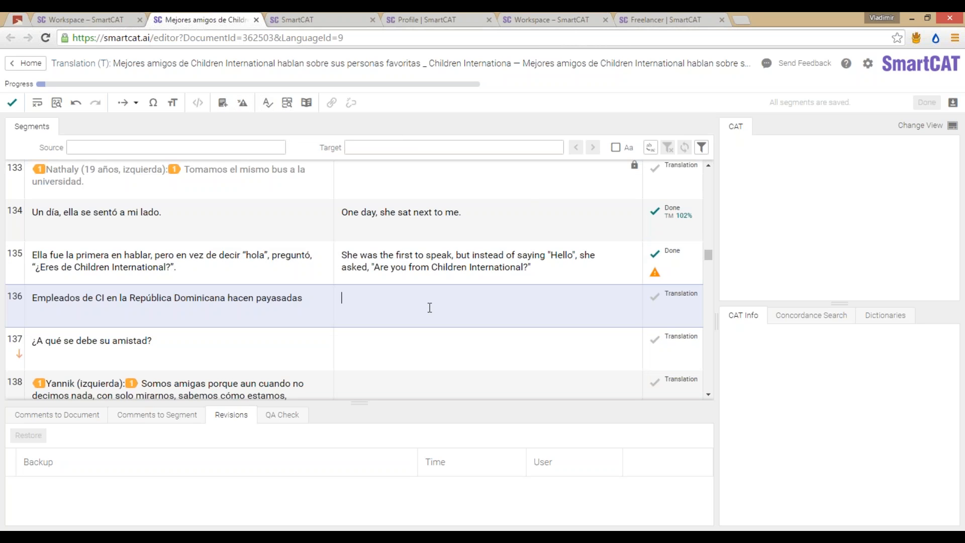
Step: Translate segment 136 as 'Employees of CI from Dominican Republic acting silly' and confirm it
text(Employee)
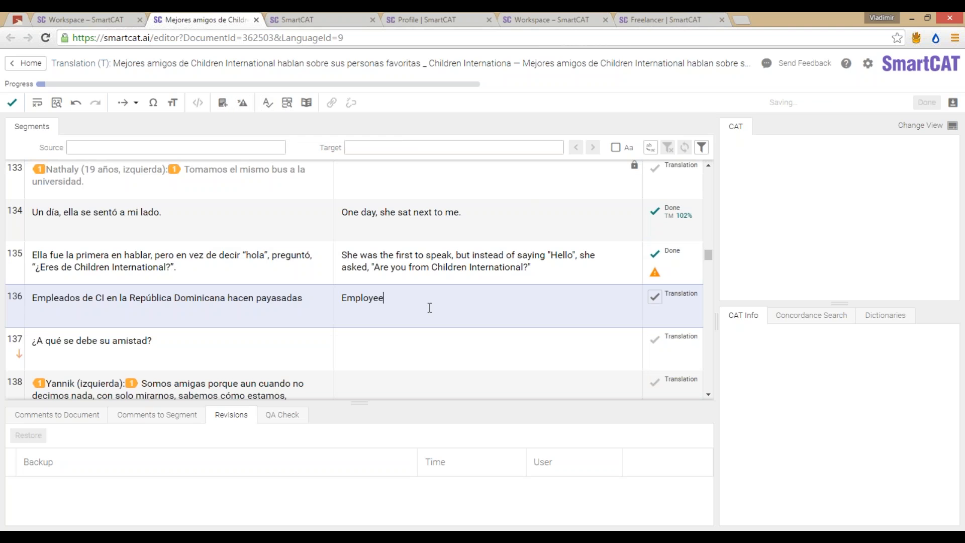
text(s of CI from Republi)
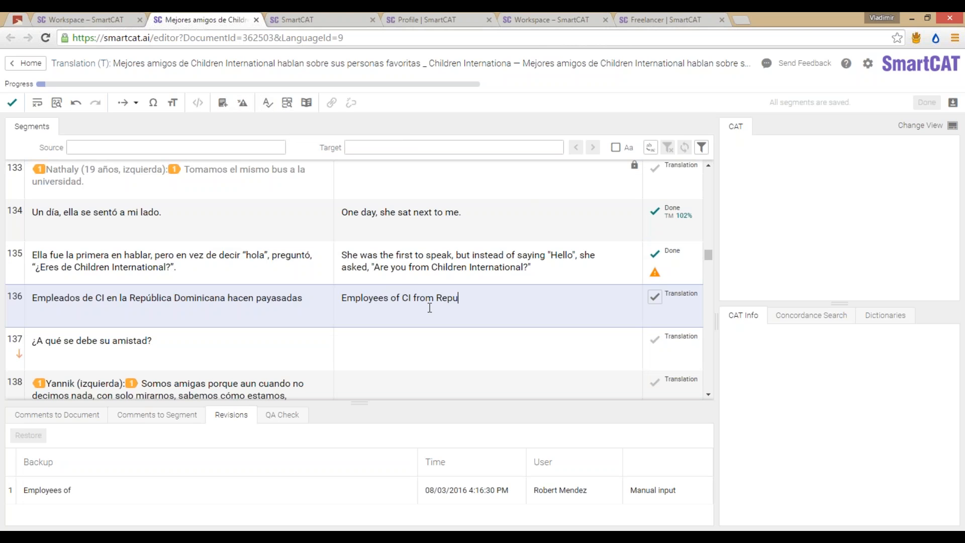
key(ctrl+shift+Left)
key(ctrl+shift+Right)
text(Dominican Republic)
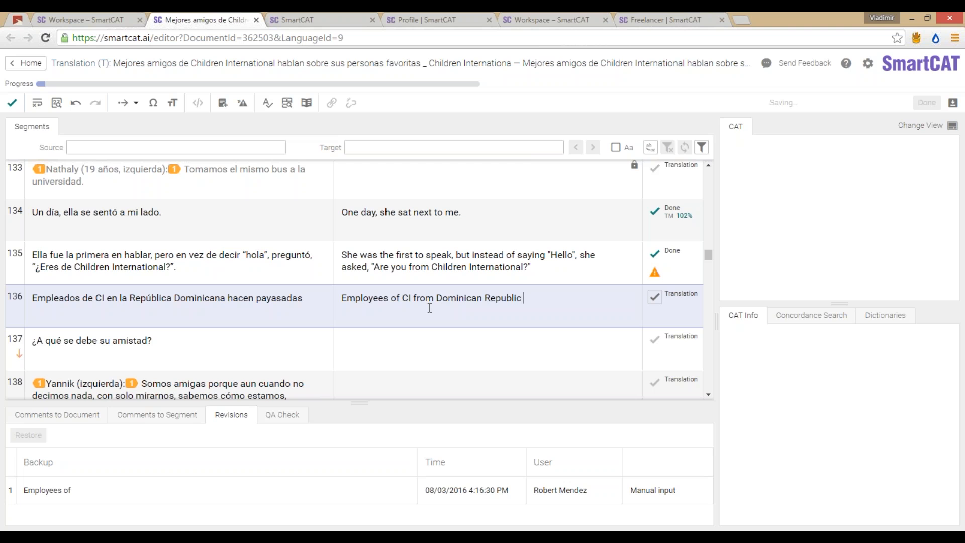
text( playing)
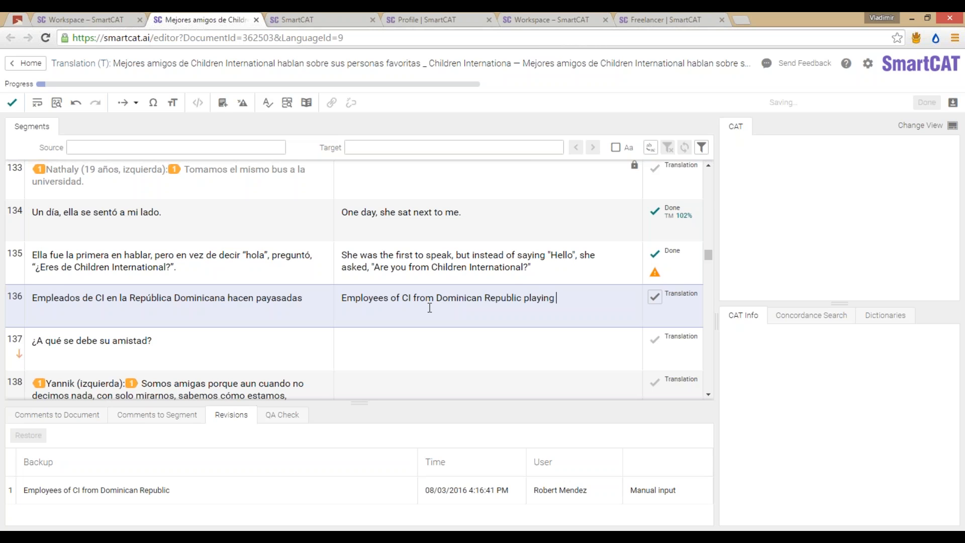
text(a)
key(BackSpace)
key(BackSpace)
key(ctrl+shift+Left)
text(act)
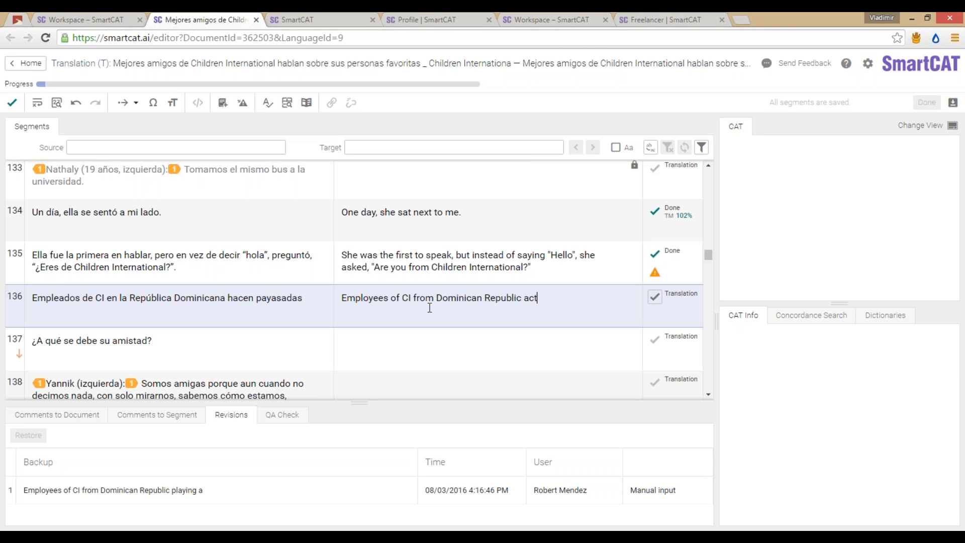
text(ing silly)
key(ctrl+Return)
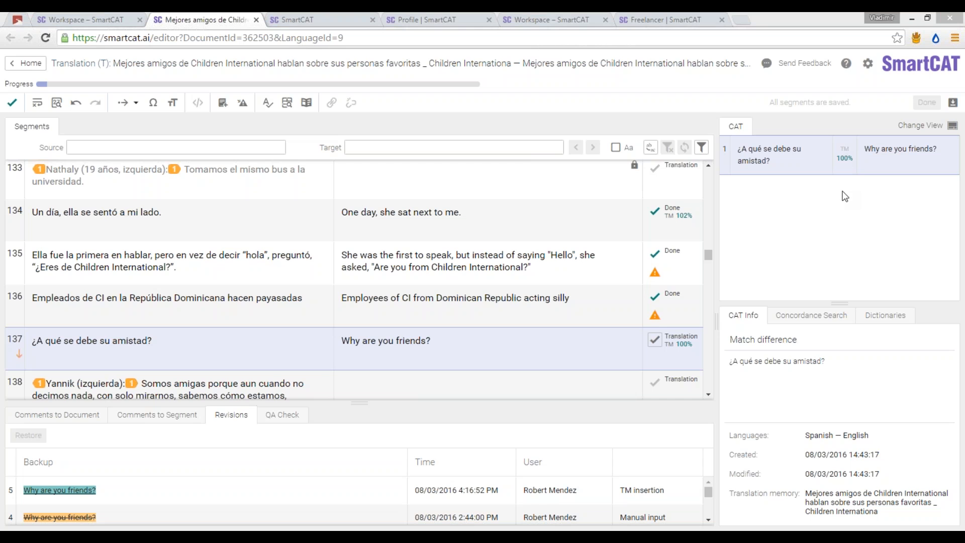
Step: Confirm segment 137's 100% TM match 'Why are you friends?' and move to segment 138
mouse_move(20, 358)
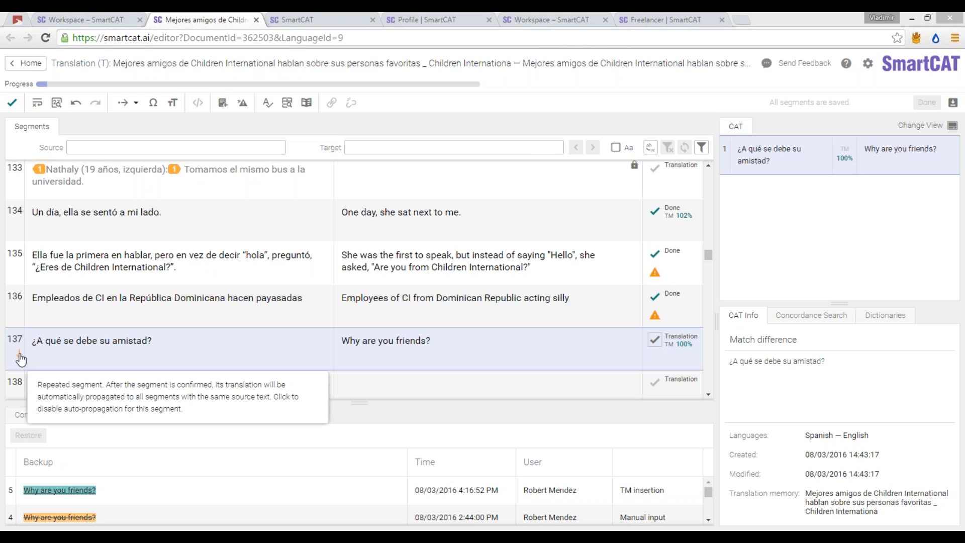
click(433, 343)
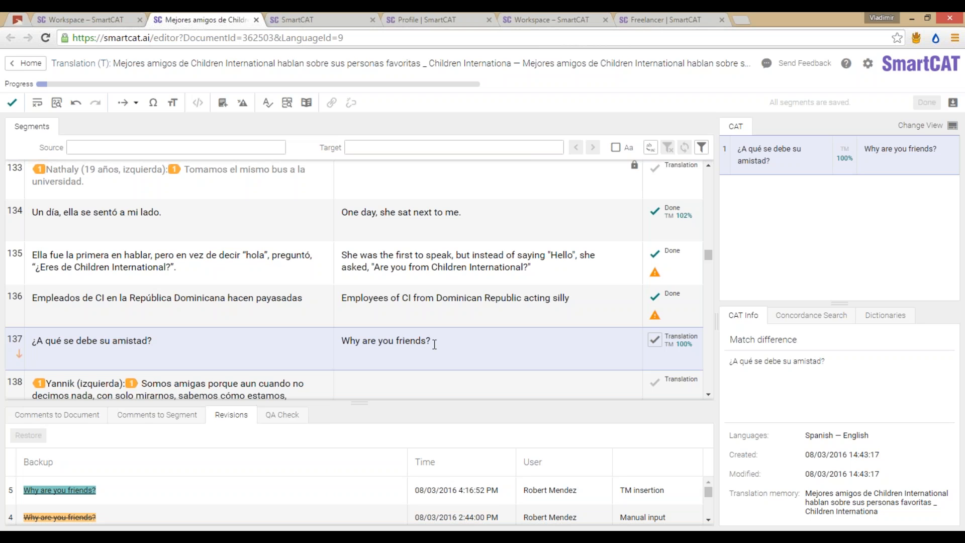
scroll(417, 347, down, 1)
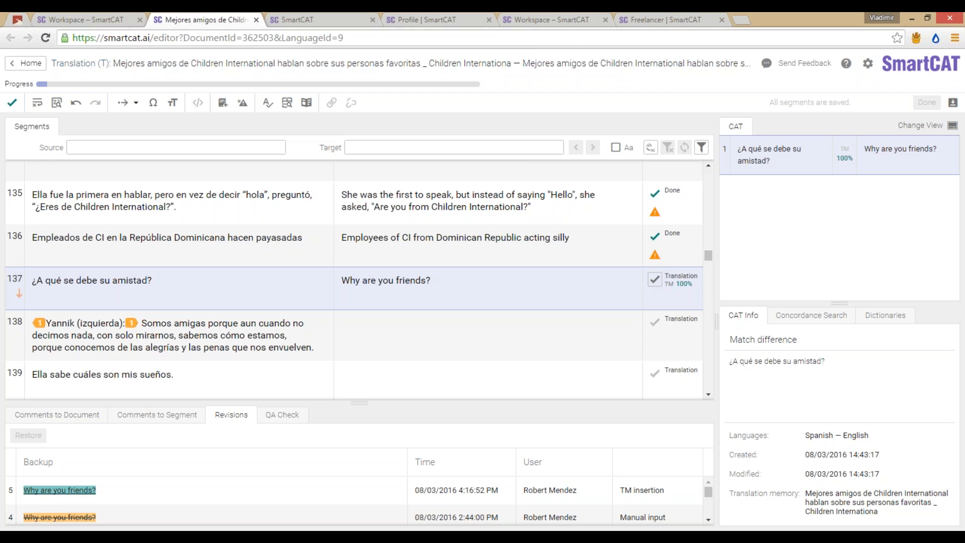
key(ctrl+Return)
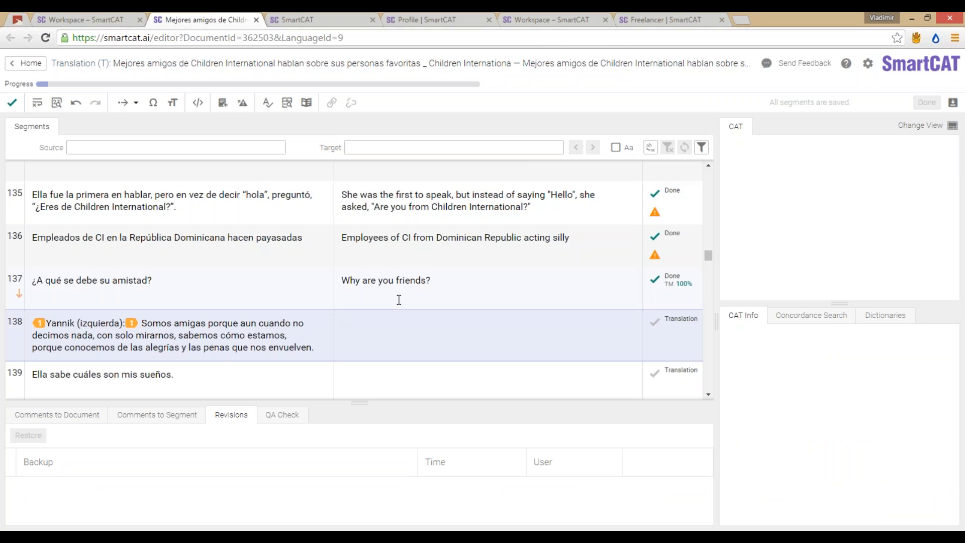
scroll(403, 282, up, 1)
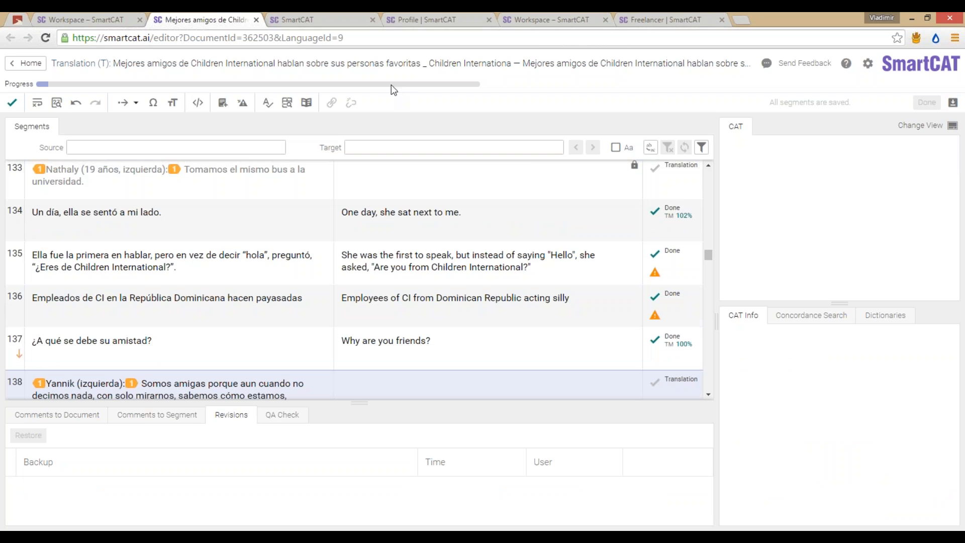
mouse_move(391, 85)
mouse_move(462, 87)
Step: Reload the SmartCAT project page and collapse the chat with the manager
click(299, 20)
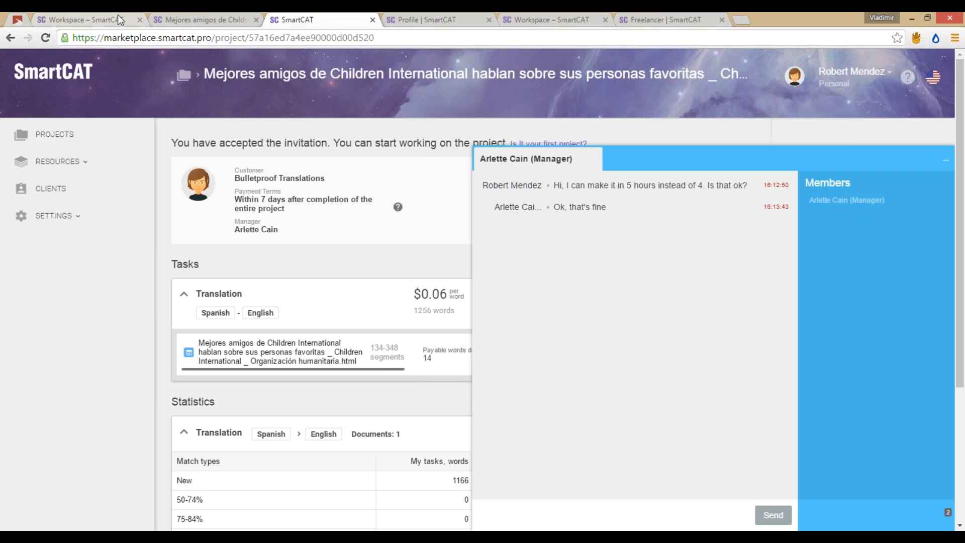
click(45, 37)
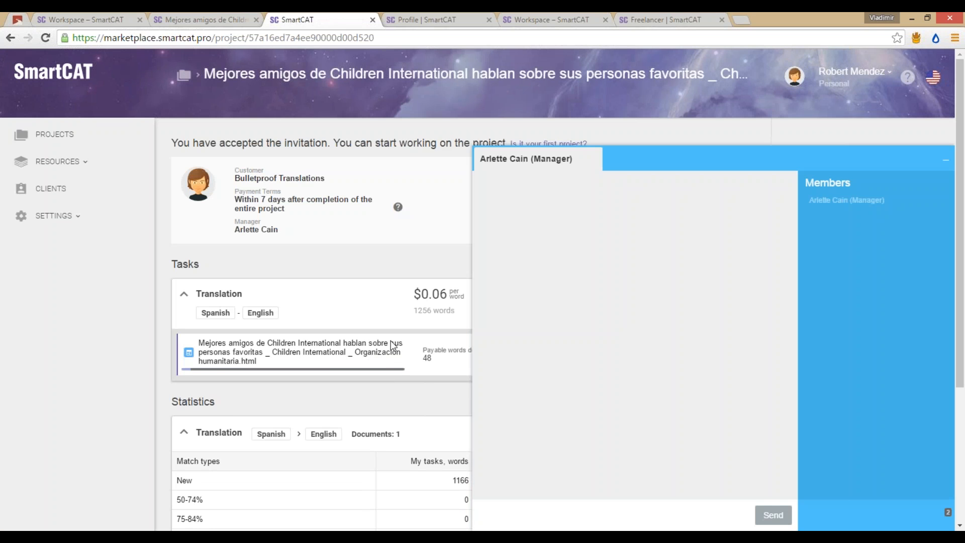
click(945, 160)
scroll(710, 235, down, 3)
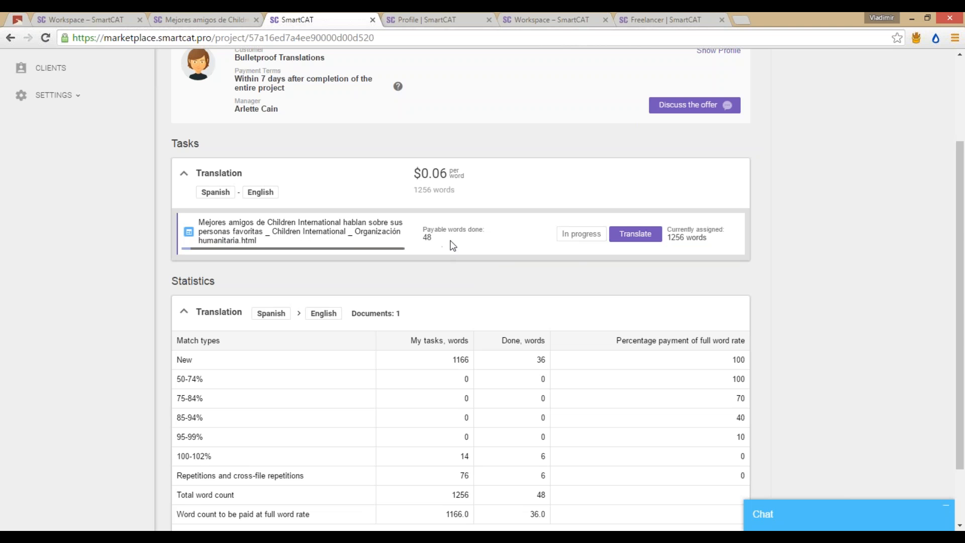
Step: Review the Tasks and Statistics sections showing 48 payable words and 36 of 1166 new words done
click(226, 20)
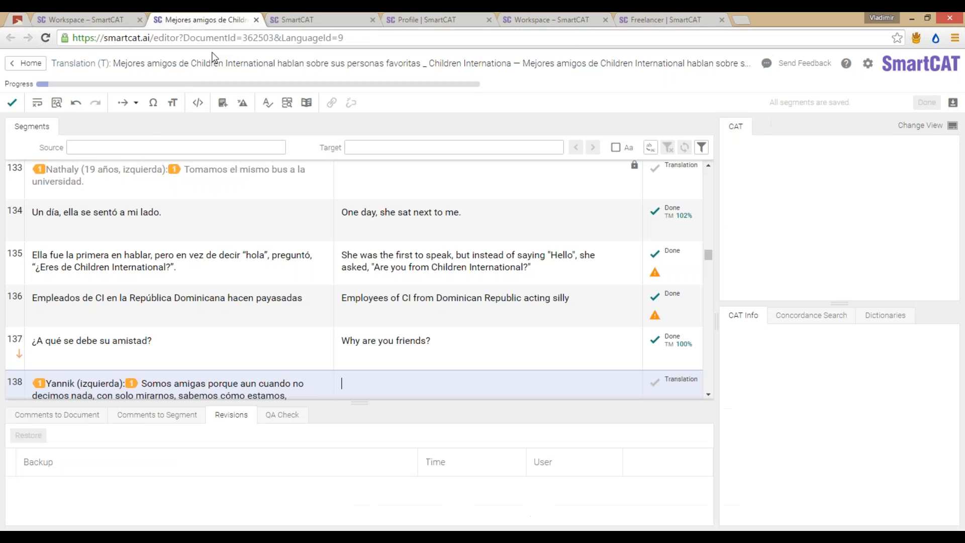
click(337, 18)
scroll(566, 280, down, 2)
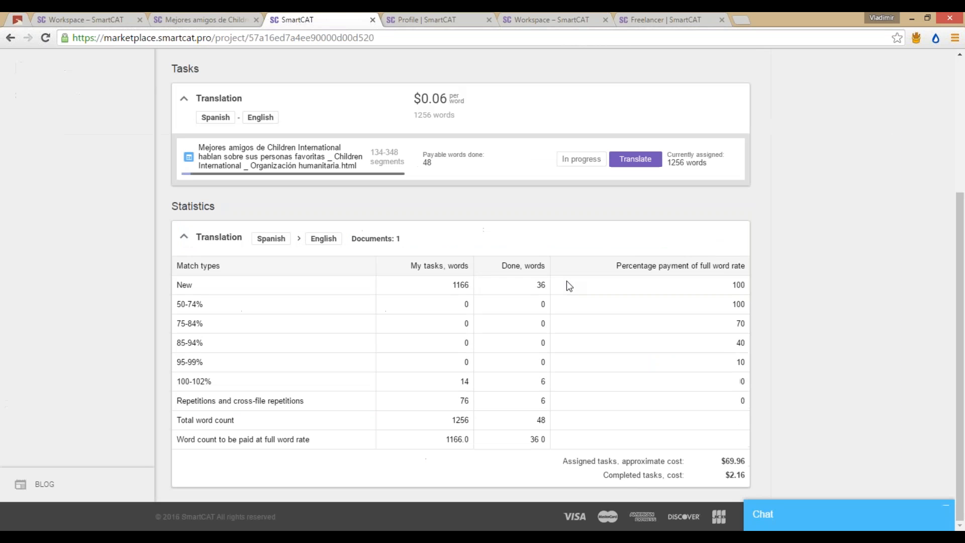
scroll(622, 310, up, 2)
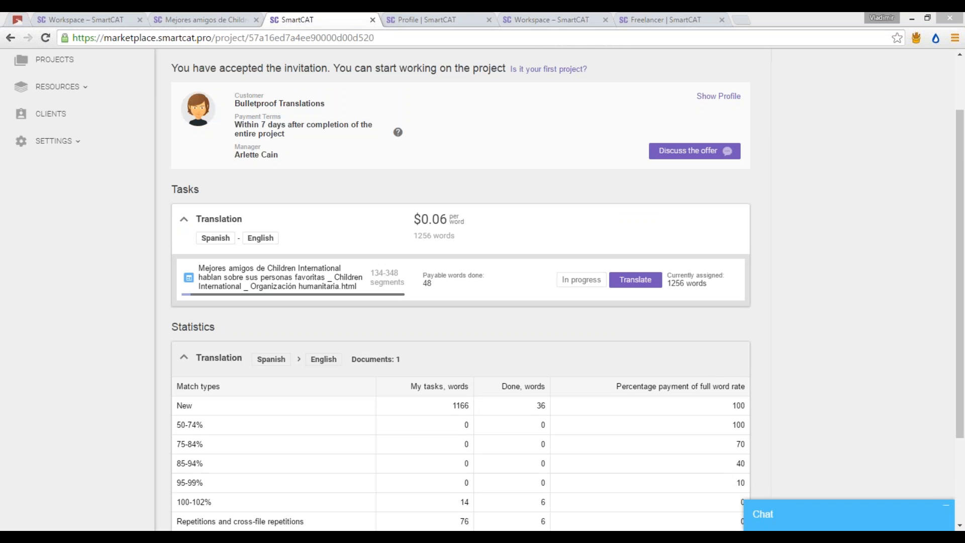
scroll(872, 420, down, 2)
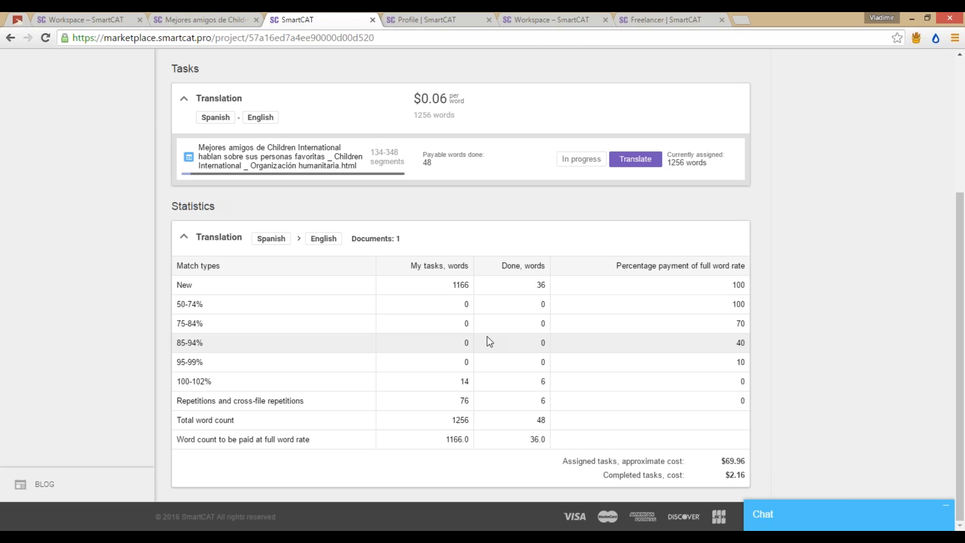
scroll(460, 345, up, 4)
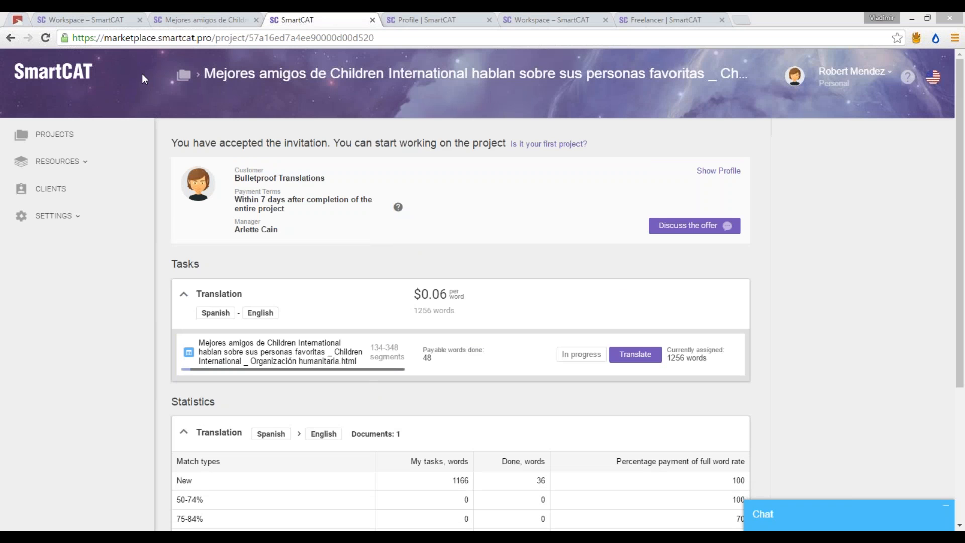
key(alt+Tab)
key(alt+Tab)
key(alt+Tab)
key(alt+Tab)
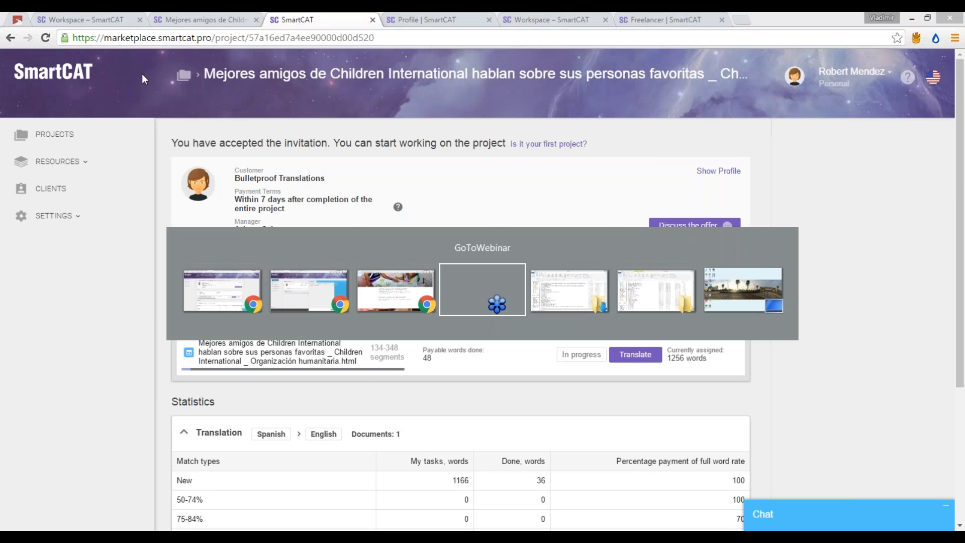
key(alt+shift+Tab)
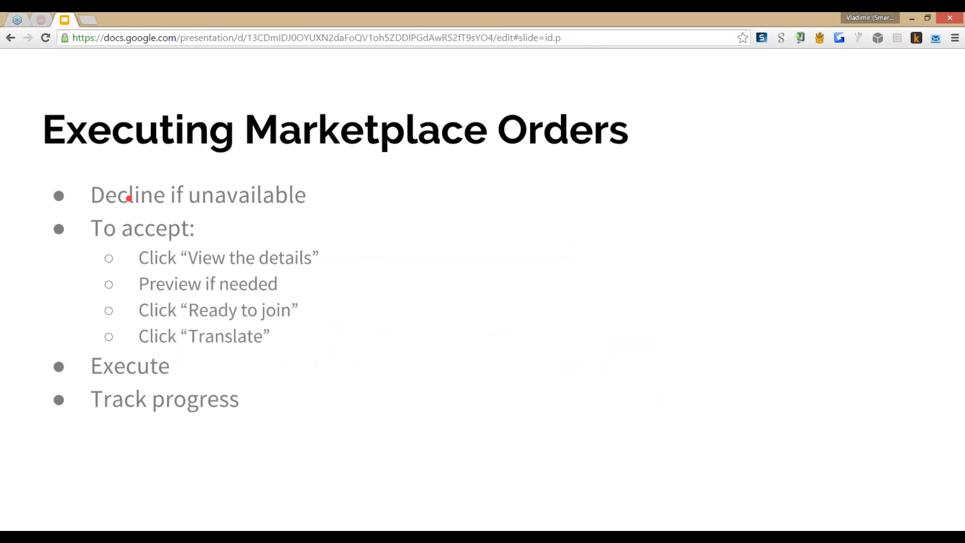
Step: Advance the presentation to the 'Communicating with the Customer' slide and return to SmartCAT
key(Right)
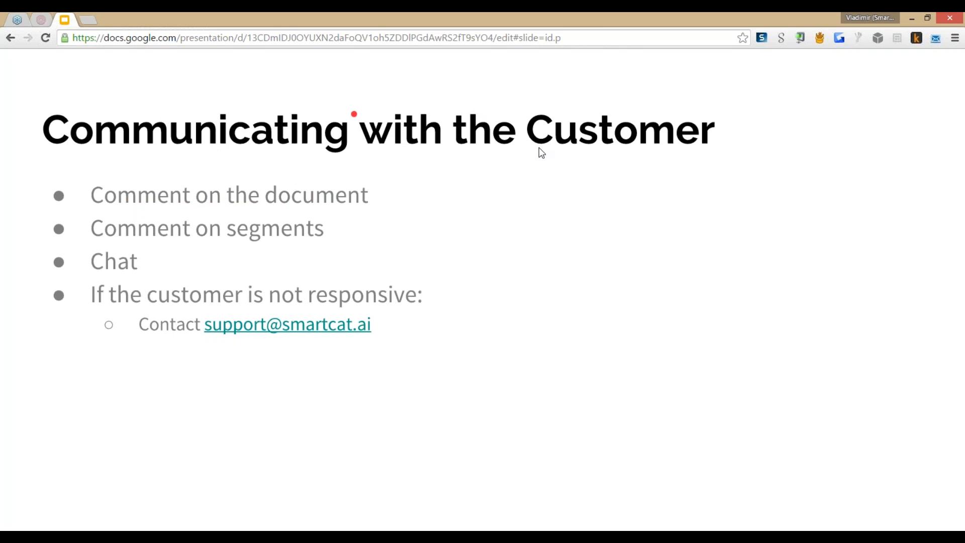
click(532, 123)
key(alt+Tab)
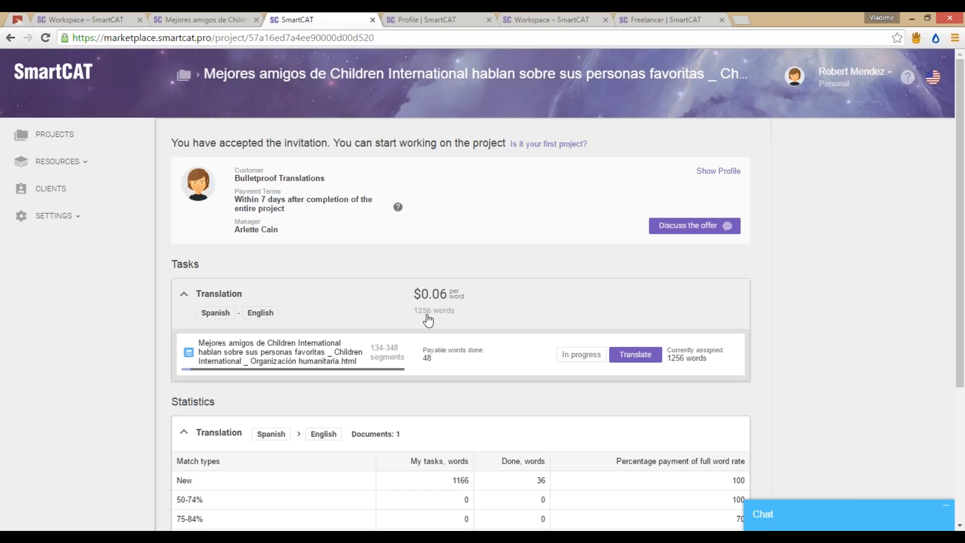
click(201, 15)
Step: Post a document comment asking 'Can you send me the original document please?'
click(78, 415)
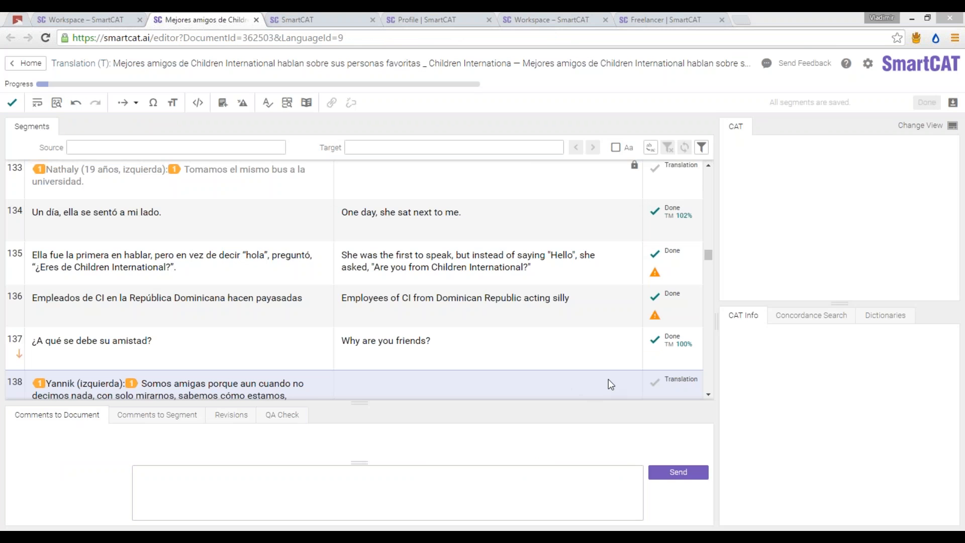
click(345, 495)
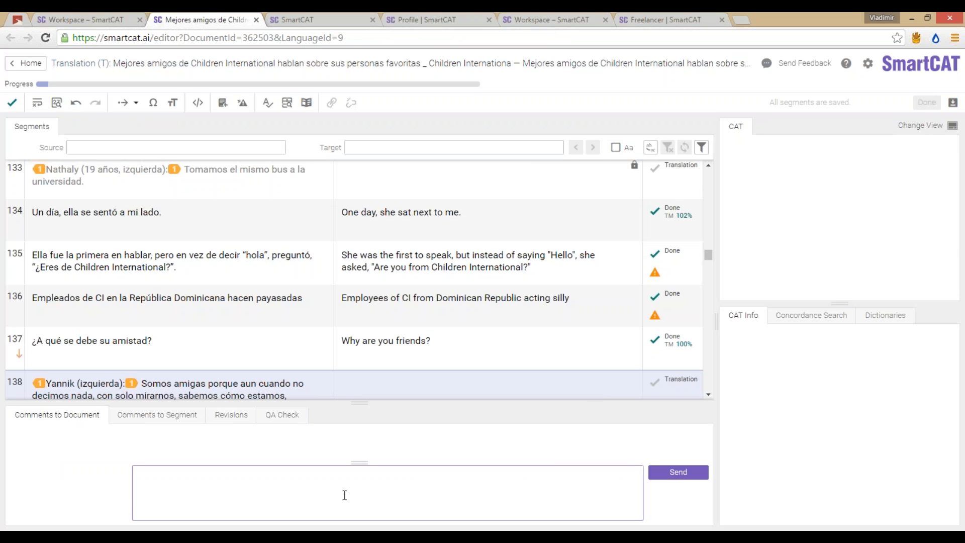
text(Can you send me the original docum)
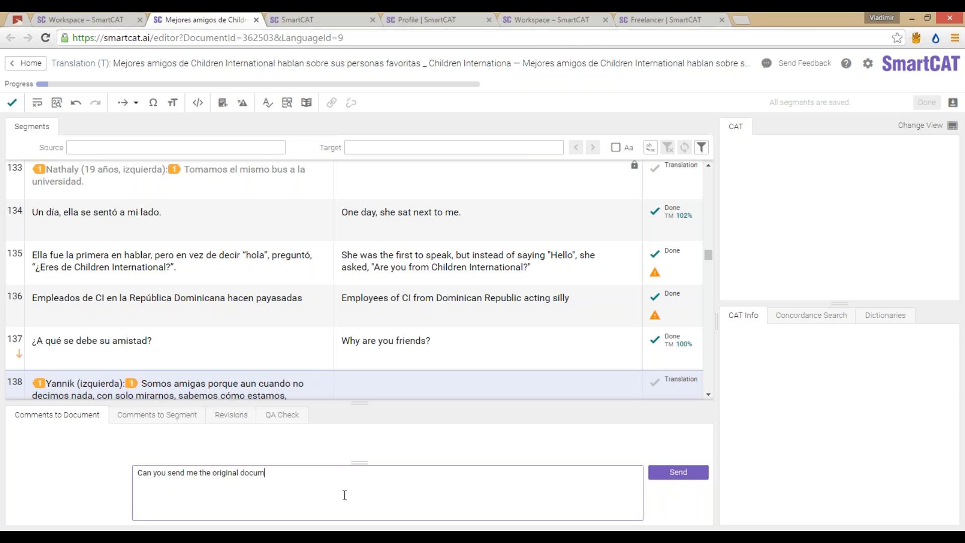
text(ent please?)
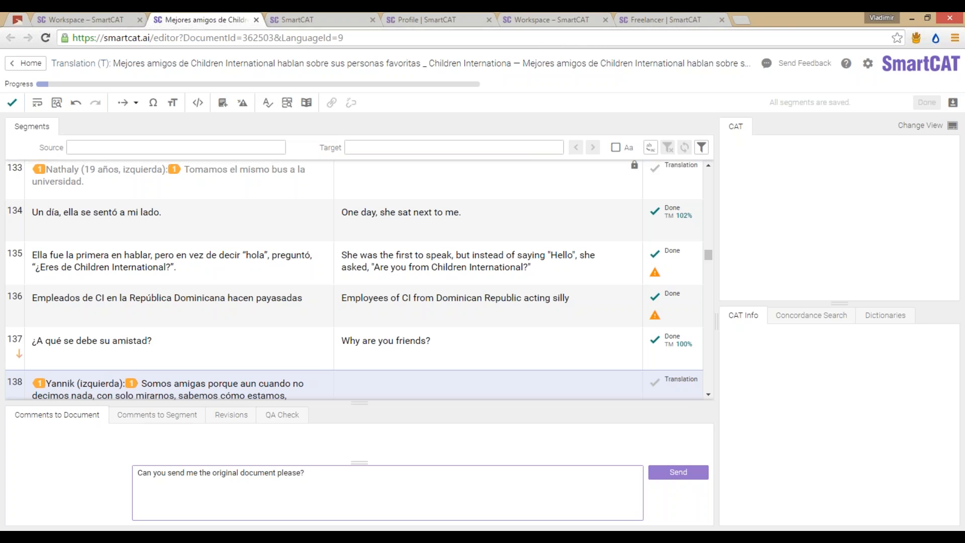
click(678, 472)
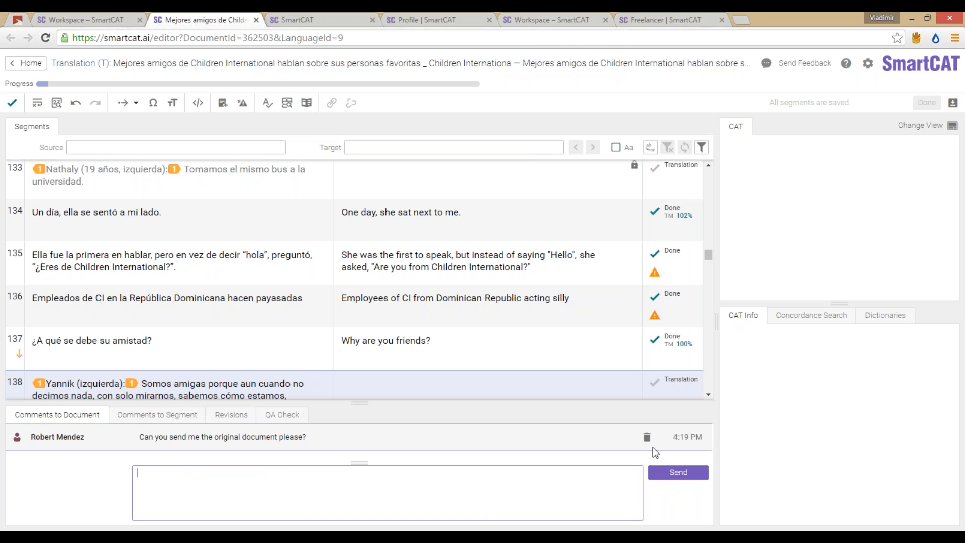
Step: Delete that comment and post 'Could you send us the original document please?' instead
click(644, 442)
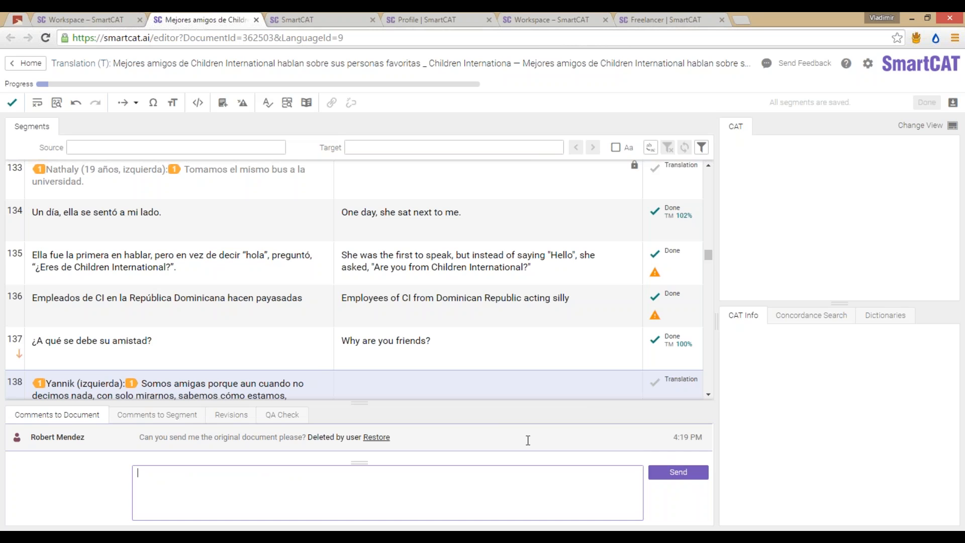
text(Could you)
key(BackSpace)
key(BackSpace)
key(BackSpace)
key(BackSpace)
text(you send us )
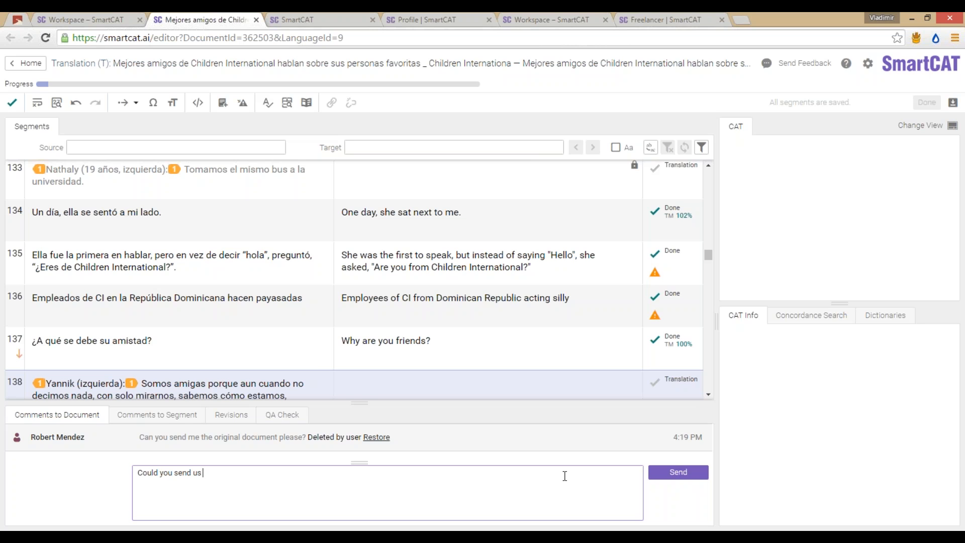
text(the original document please?)
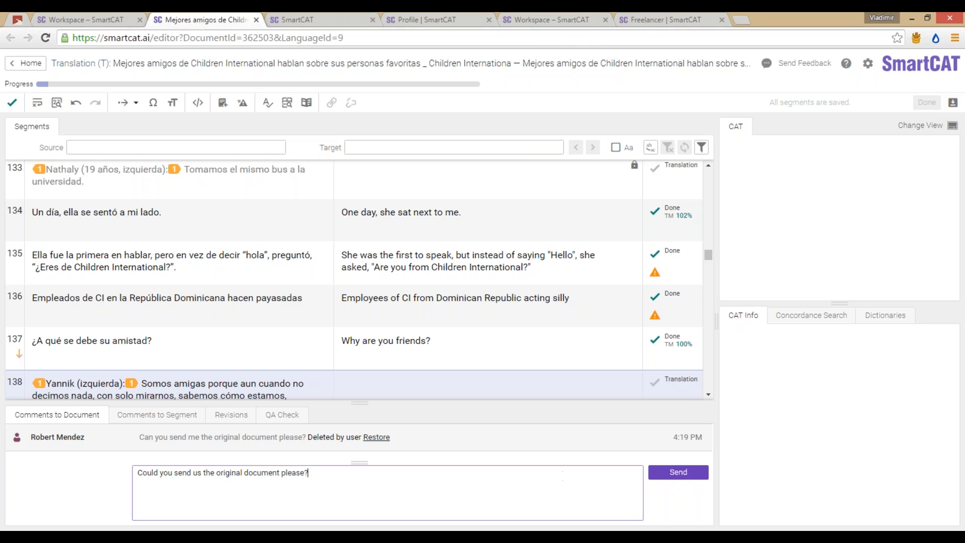
click(676, 473)
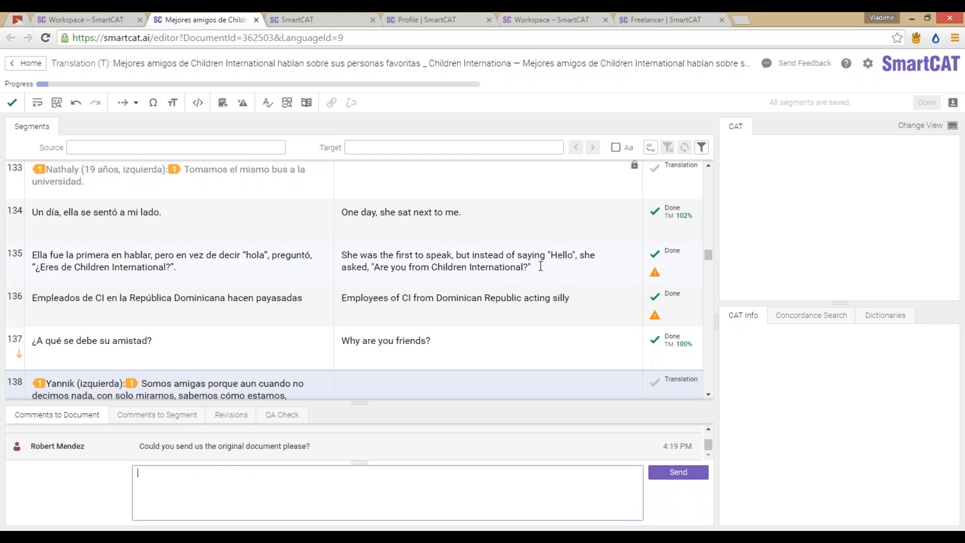
Step: Download the original 'Mejores amigos de Children International' .html source file from the editor
click(951, 105)
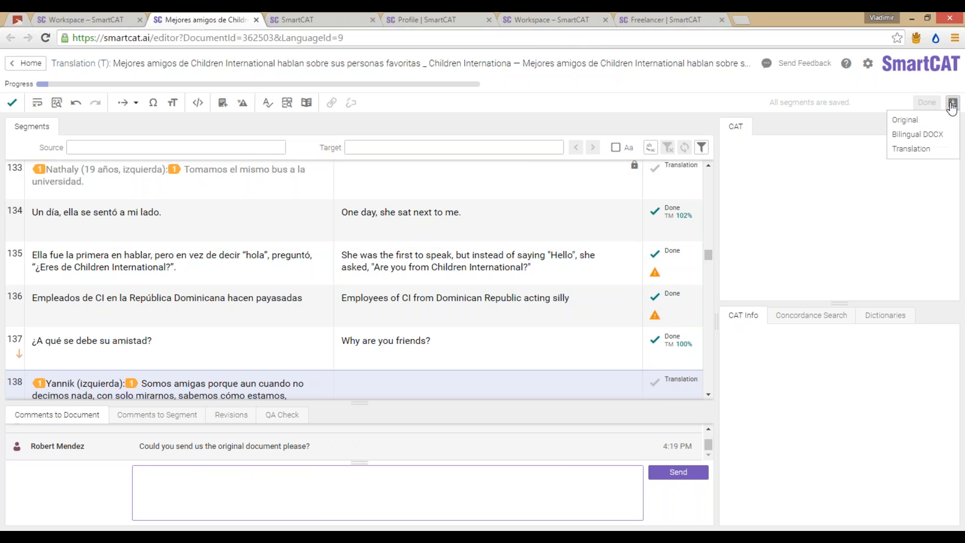
click(922, 121)
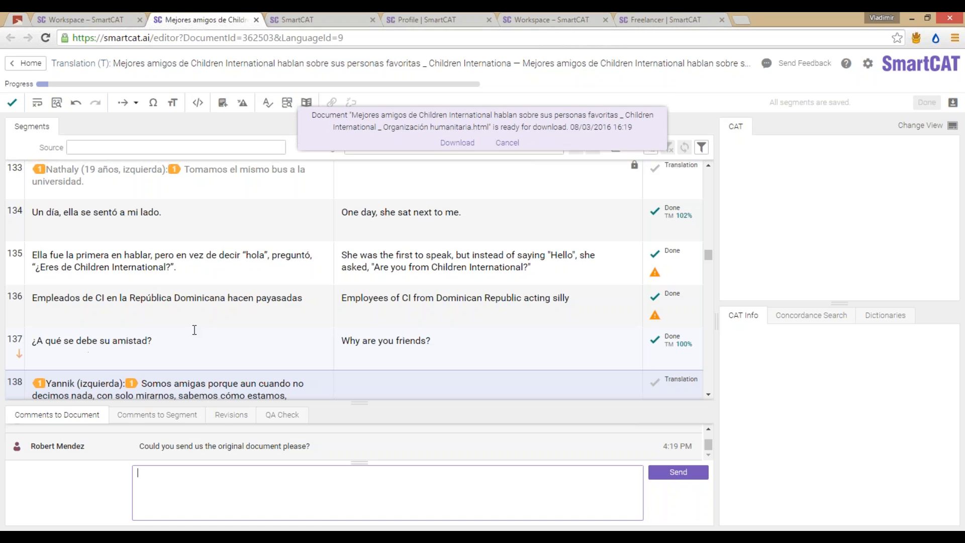
click(456, 143)
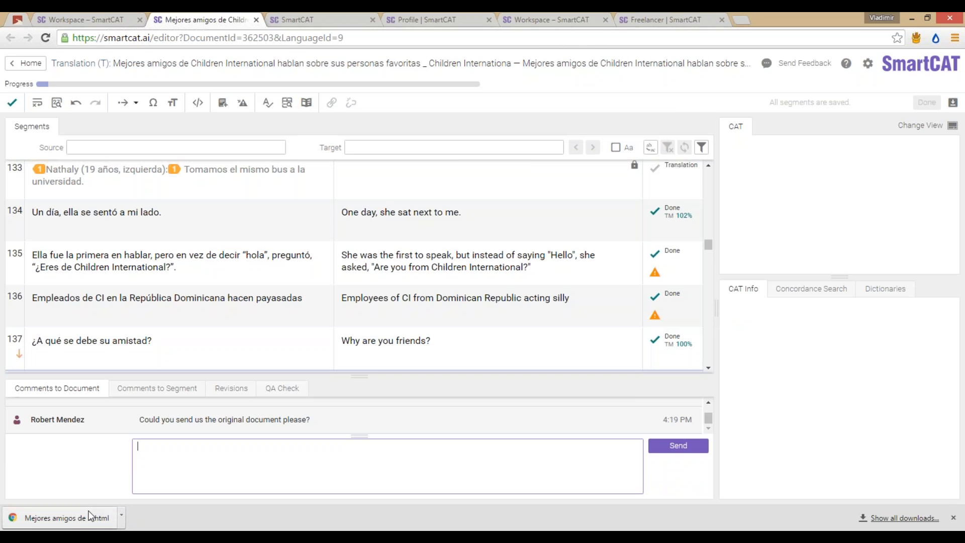
Step: Open the downloaded original html article in a new tab and scroll through it
click(72, 515)
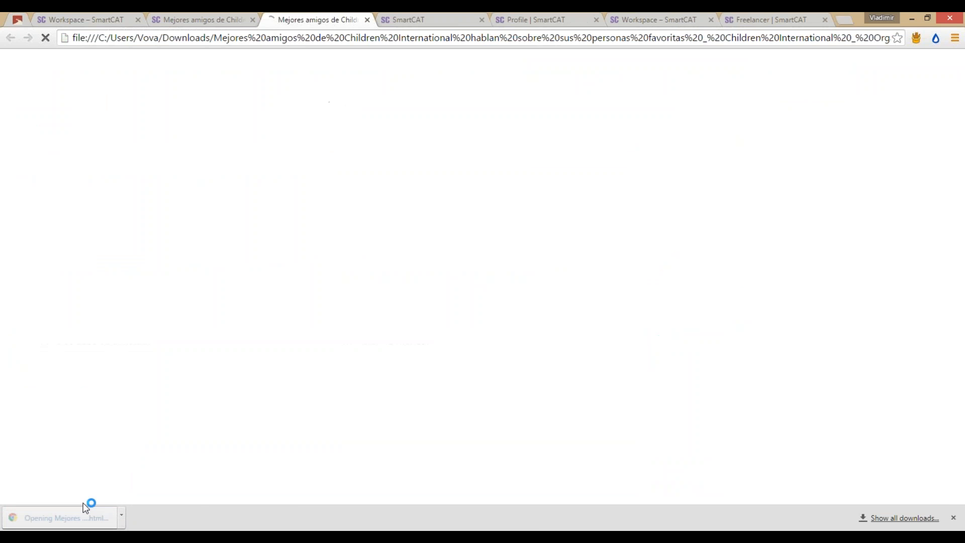
scroll(498, 143, down, 20)
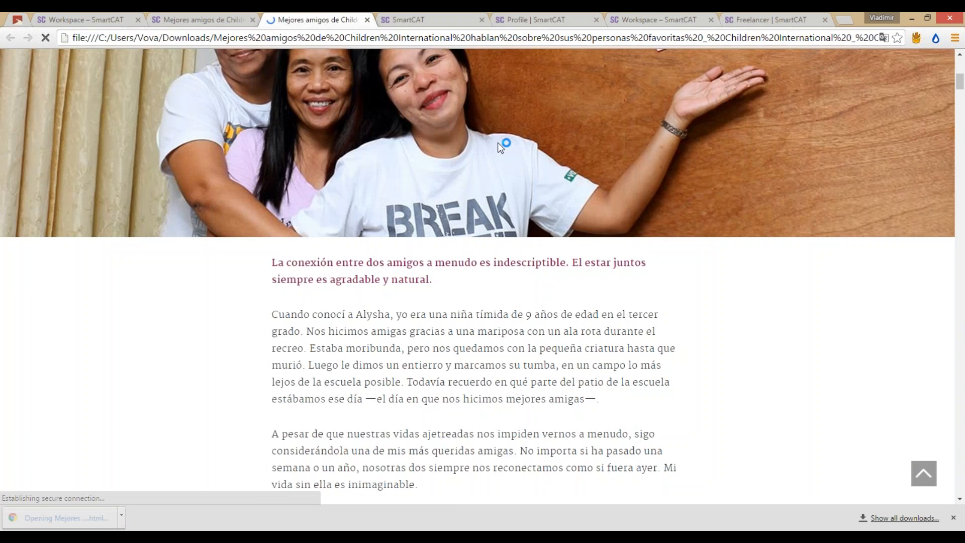
scroll(482, 277, down, 10)
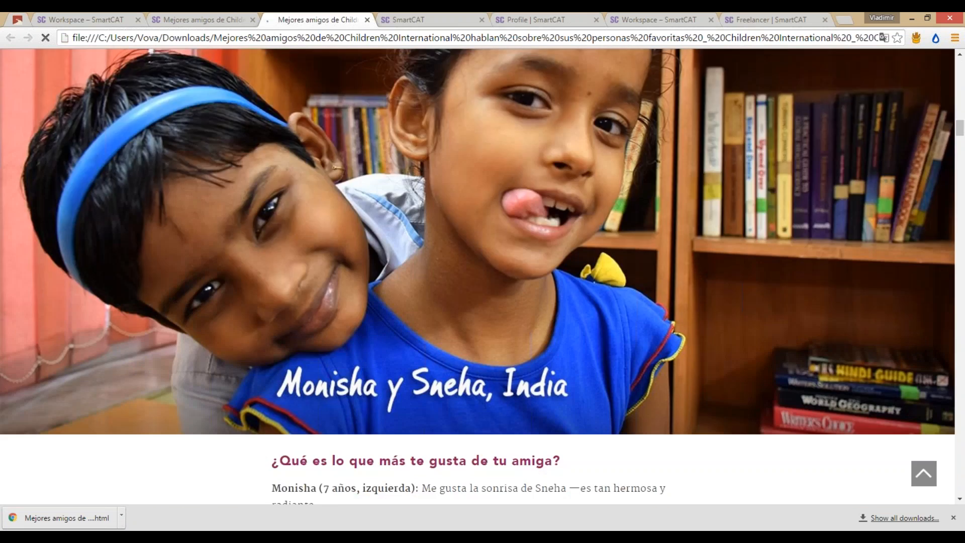
scroll(482, 276, up, 3)
scroll(498, 157, down, 5)
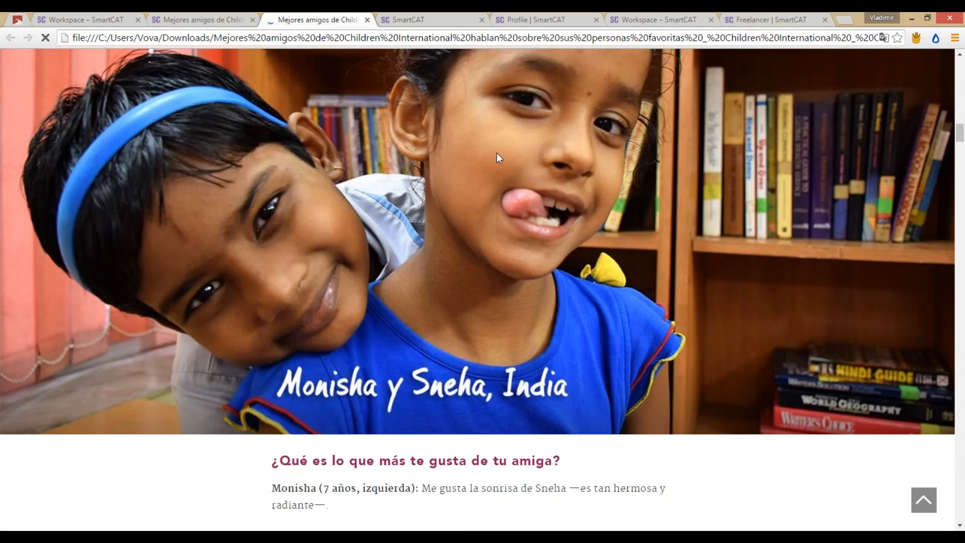
scroll(511, 226, down, 8)
scroll(511, 227, up, 20)
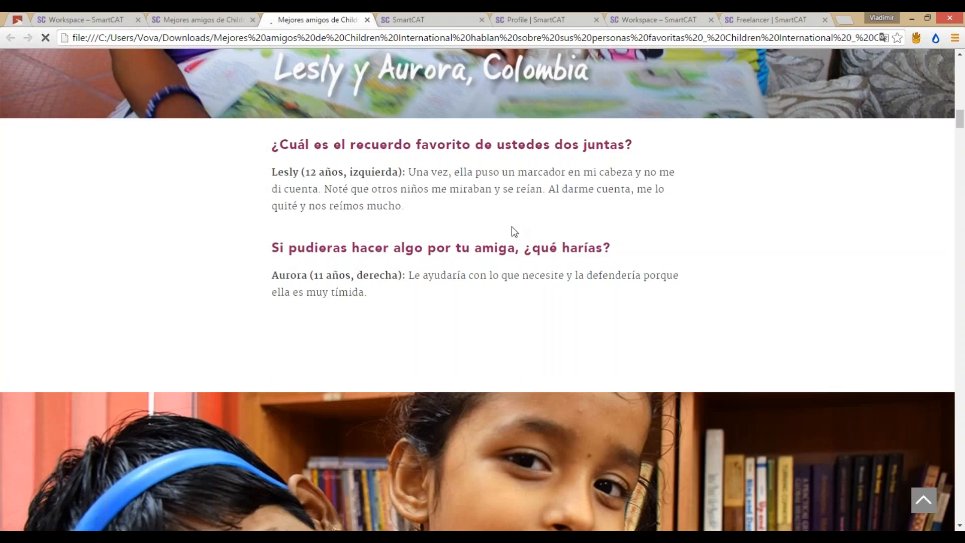
scroll(511, 226, up, 13)
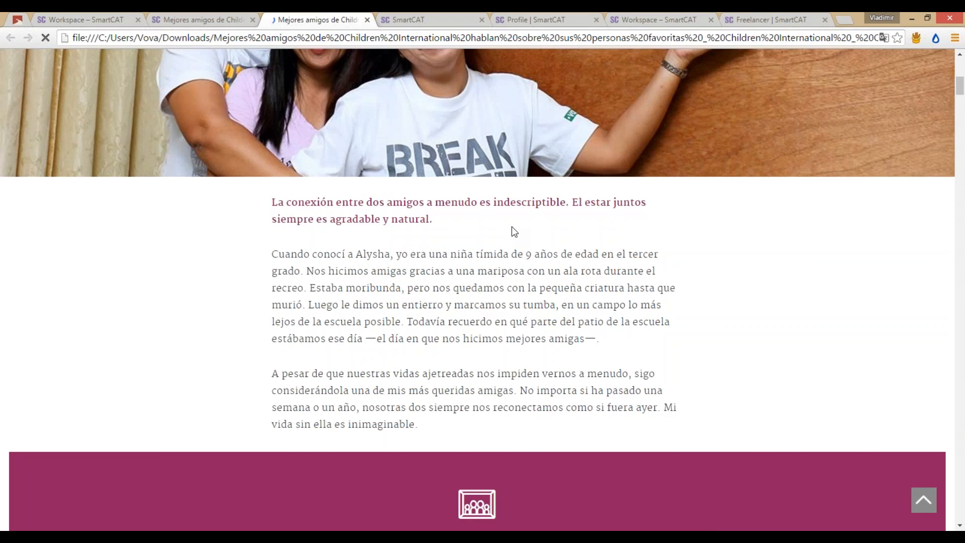
scroll(512, 226, up, 6)
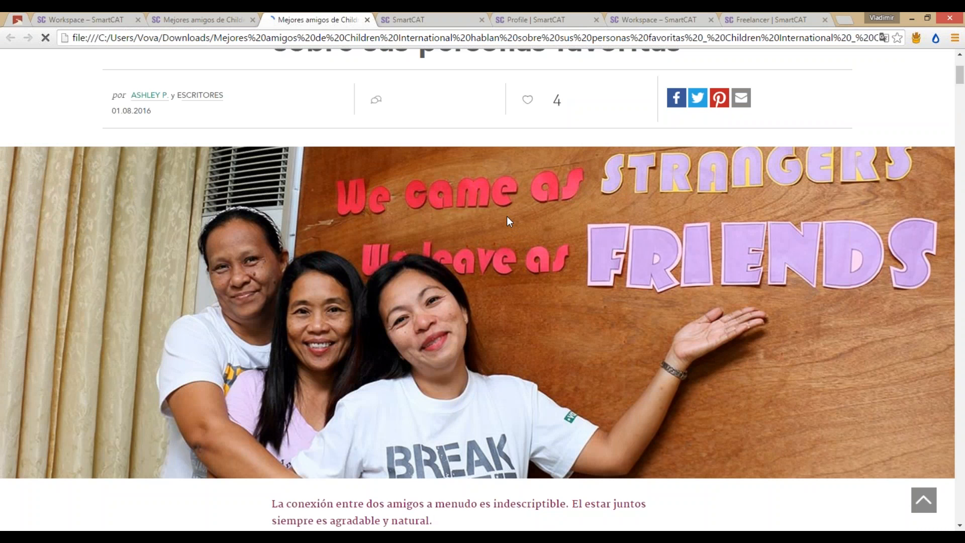
scroll(493, 231, down, 5)
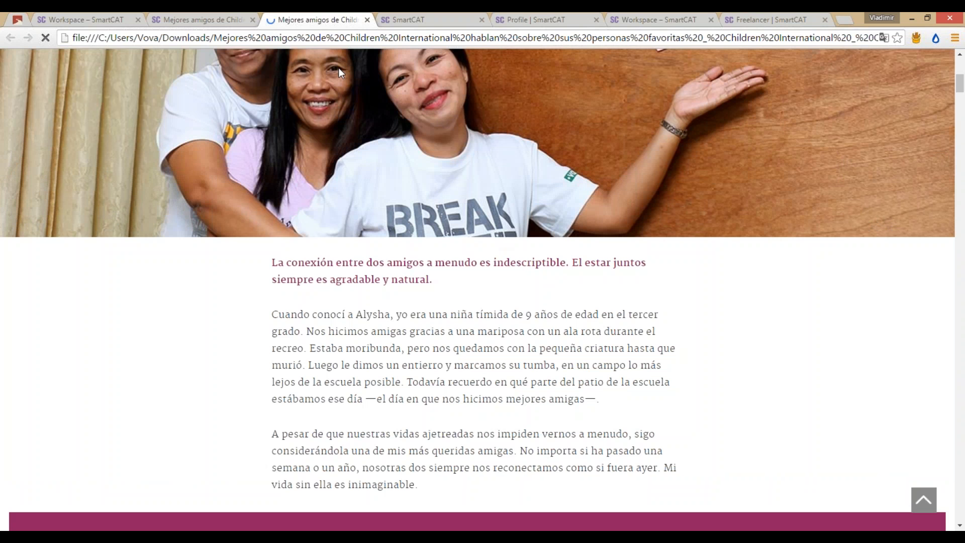
click(225, 15)
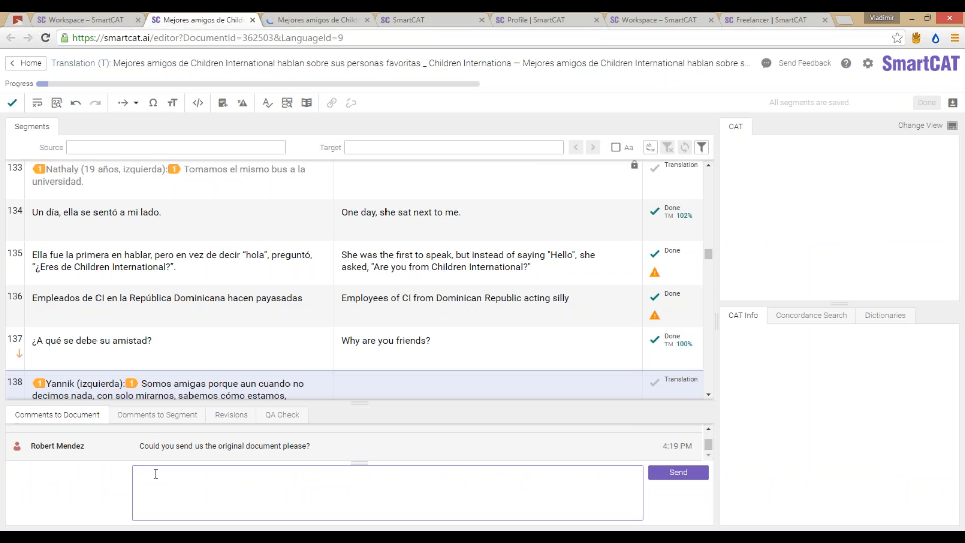
Step: Comment on segment 134 that its translation is not relevant, asking to change it and be paid afterwards
click(146, 418)
click(388, 346)
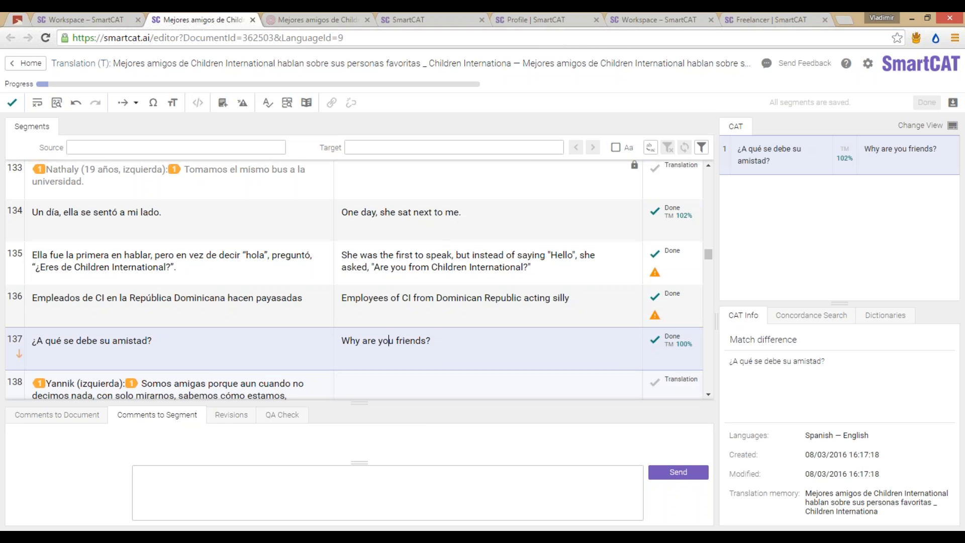
click(459, 216)
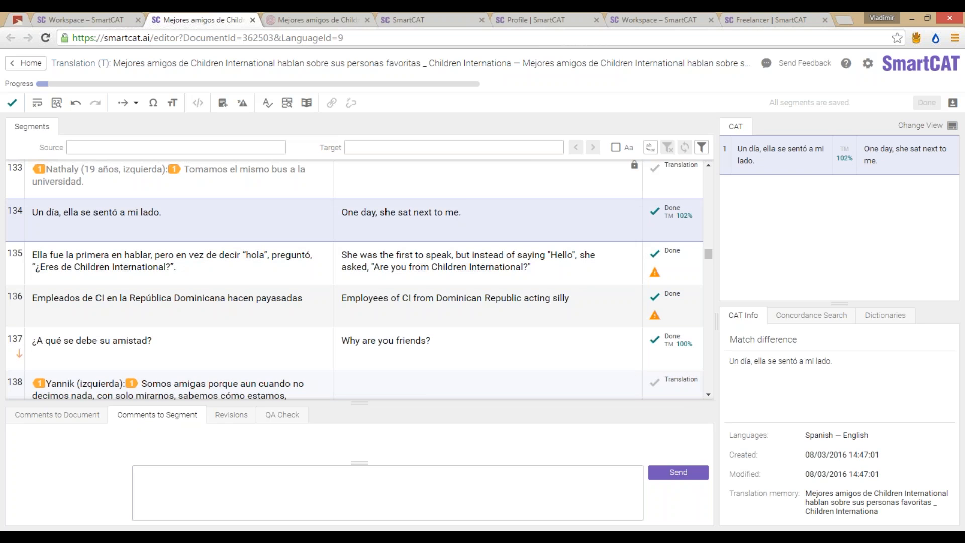
scroll(491, 280, up, 1)
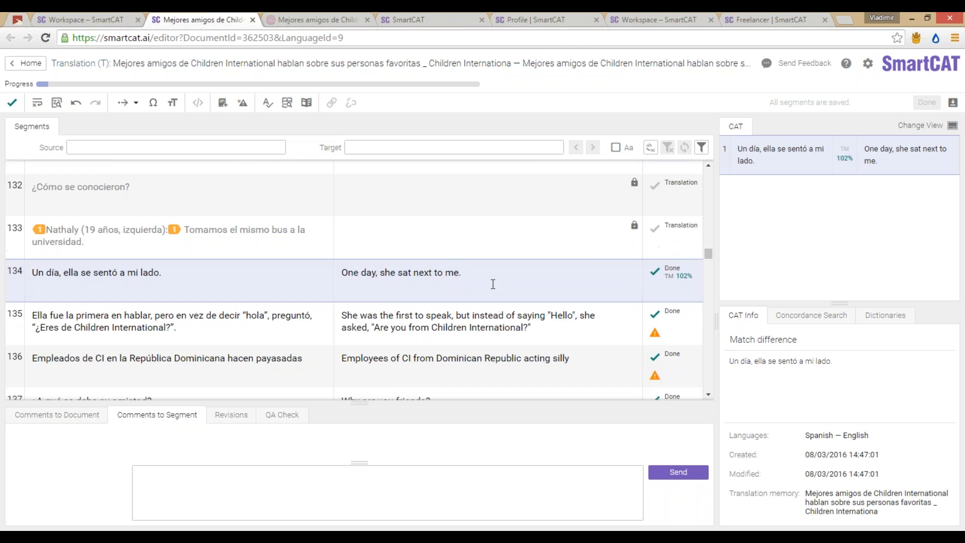
scroll(492, 282, down, 1)
click(434, 478)
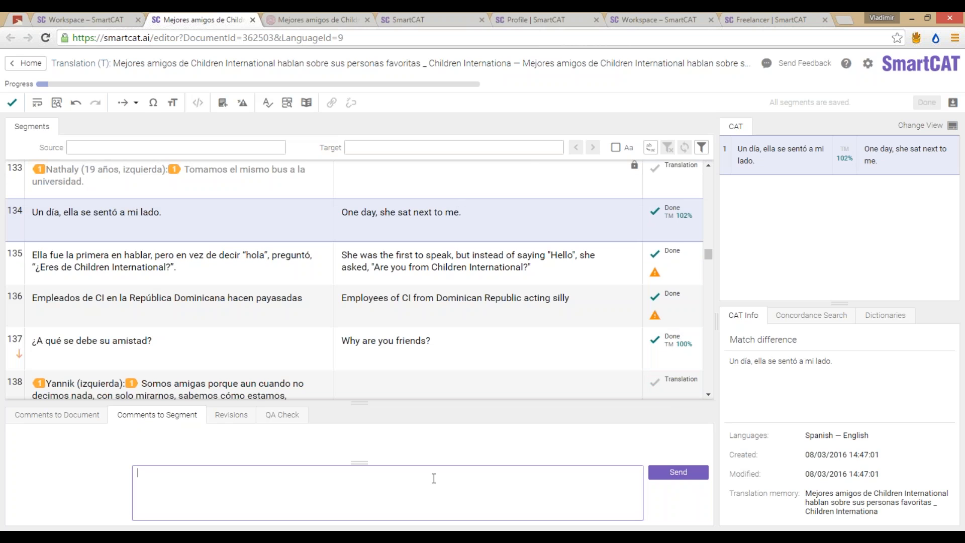
text(This translation is)
text( not)
text( relevant,)
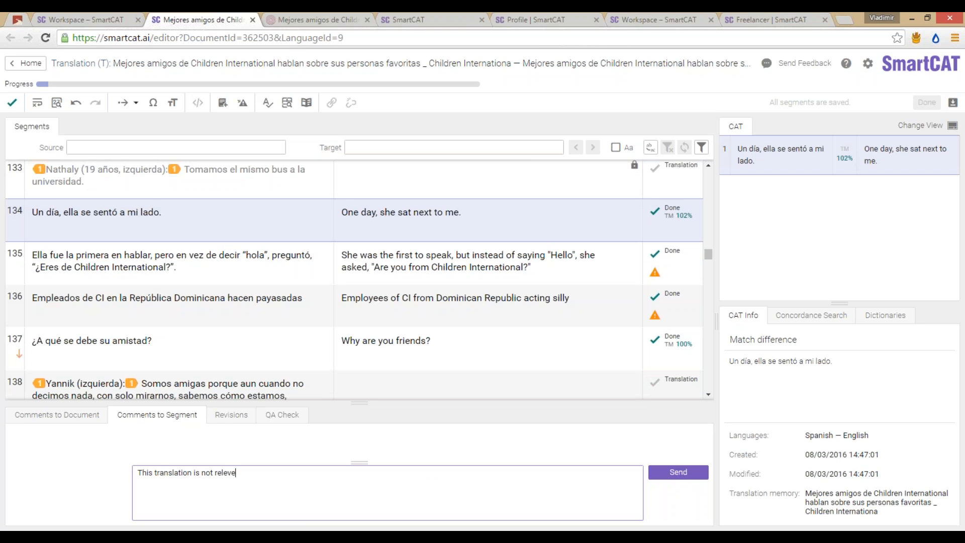
text( can you agree that I change it and get pai)
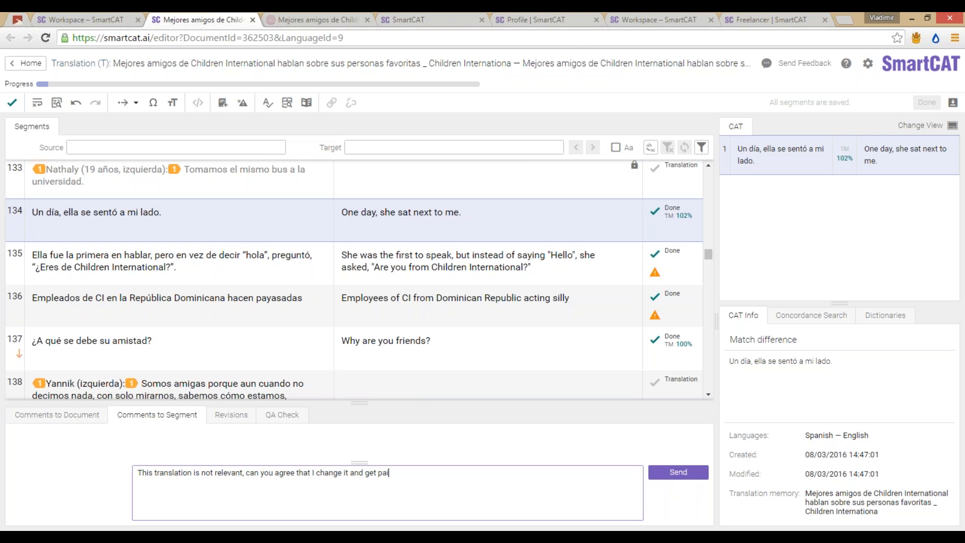
text(d afterwards?)
click(678, 472)
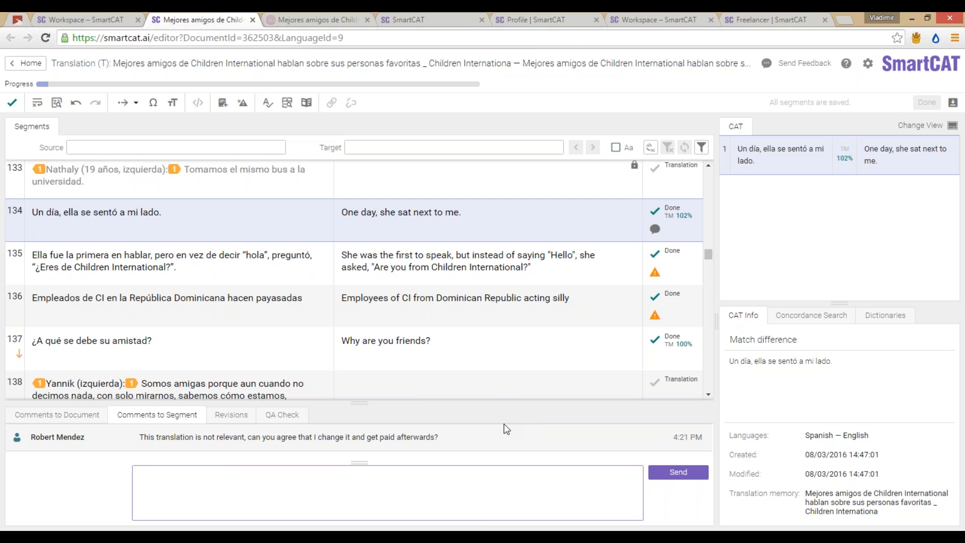
Step: Check the marketplace chat with the customer, then switch to the presentation
click(348, 538)
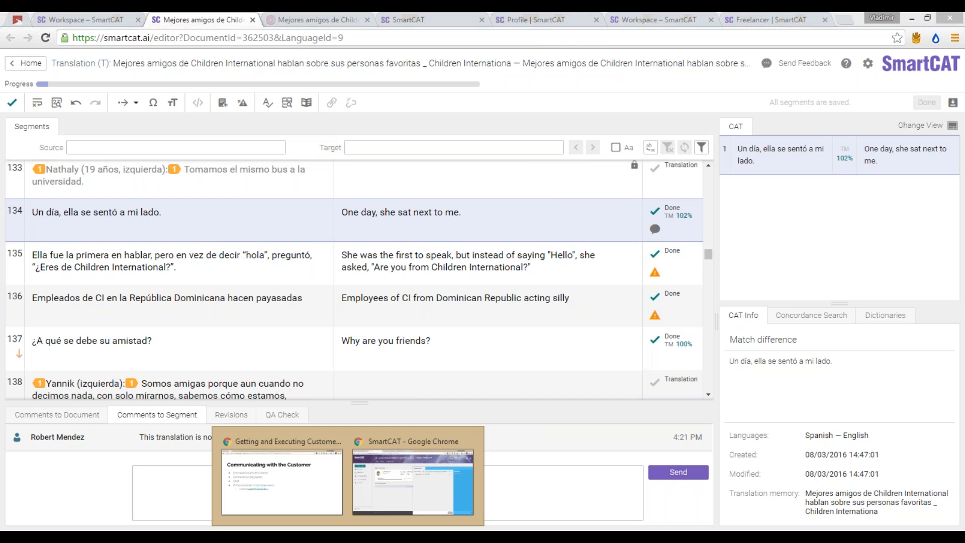
click(373, 500)
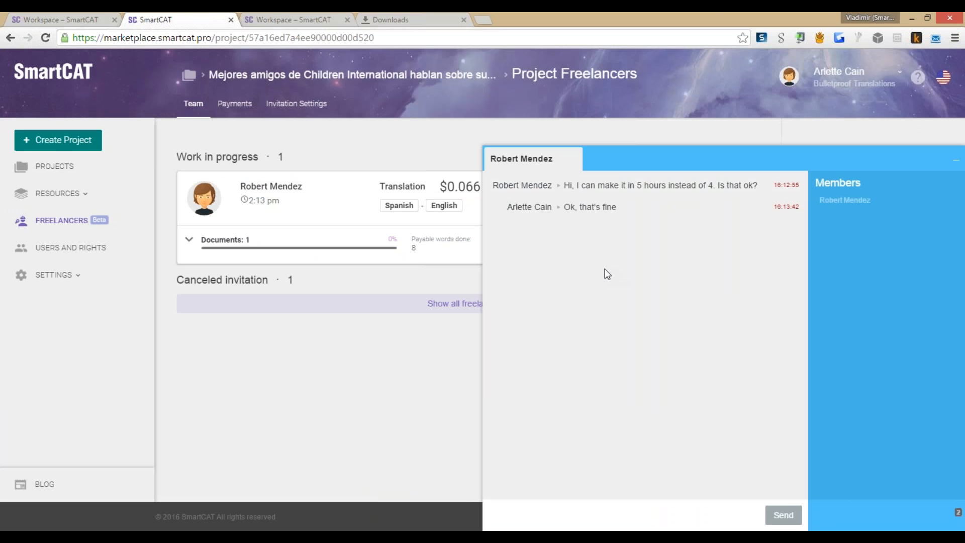
key(alt+Tab)
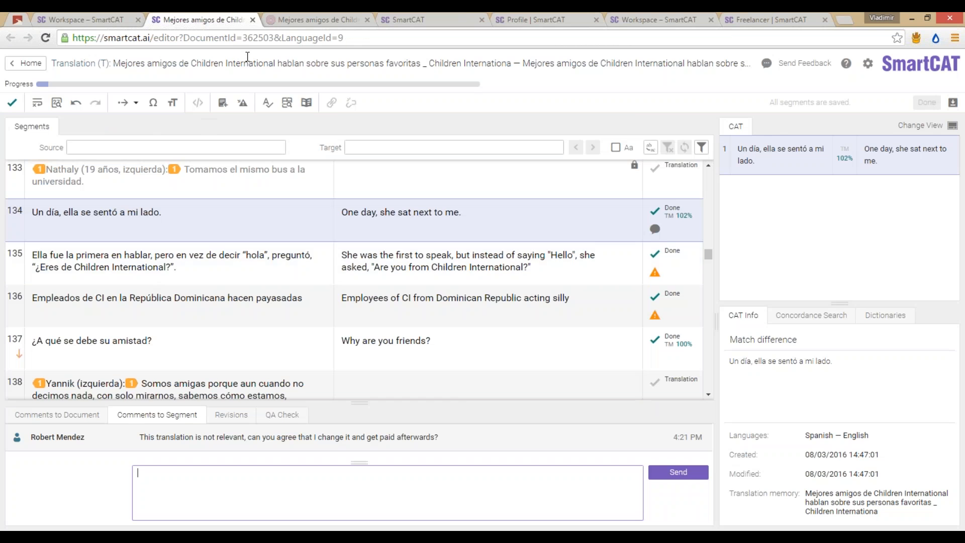
key(alt+Tab)
key(alt+Tab)
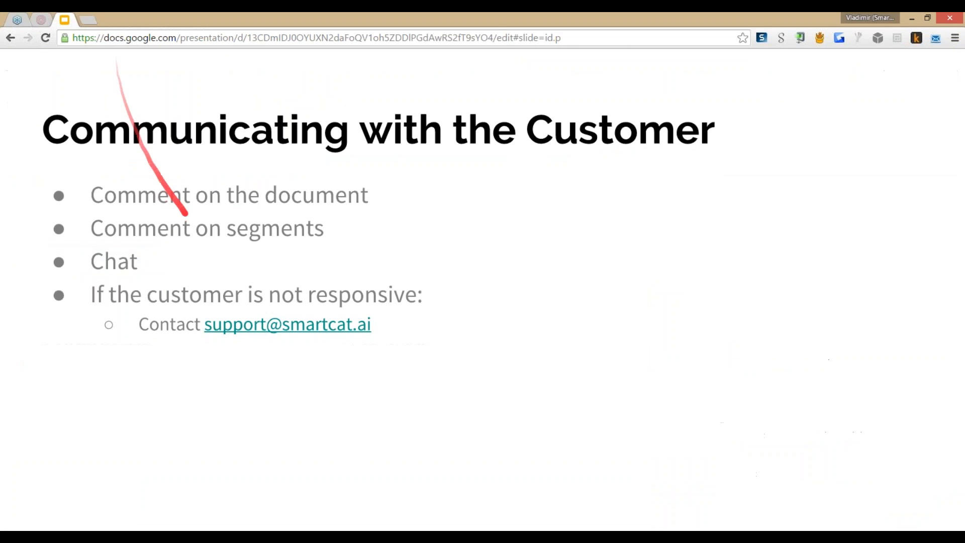
Step: Add a 'Slack integration (in the works)' bullet below Chat on the slide
key(Escape)
click(391, 265)
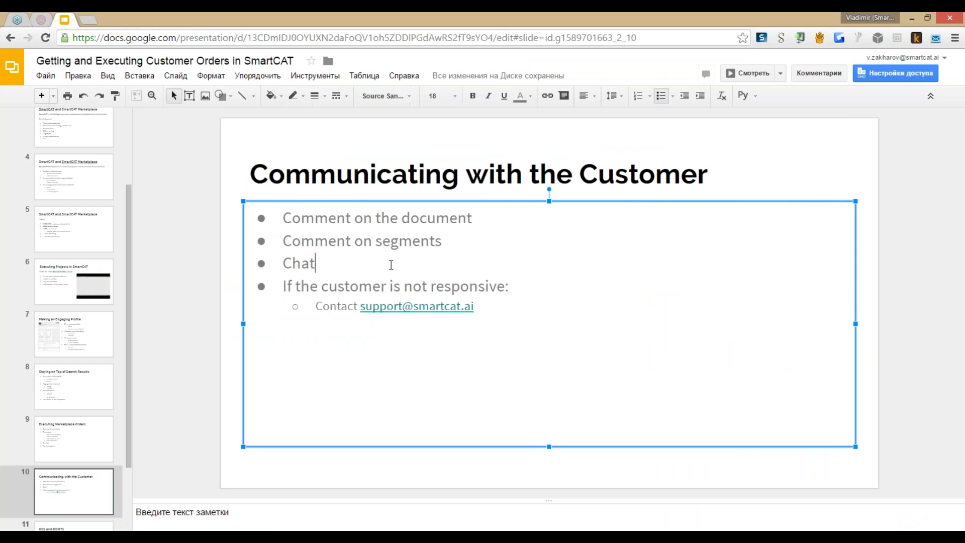
key(Return)
text(Slack integ)
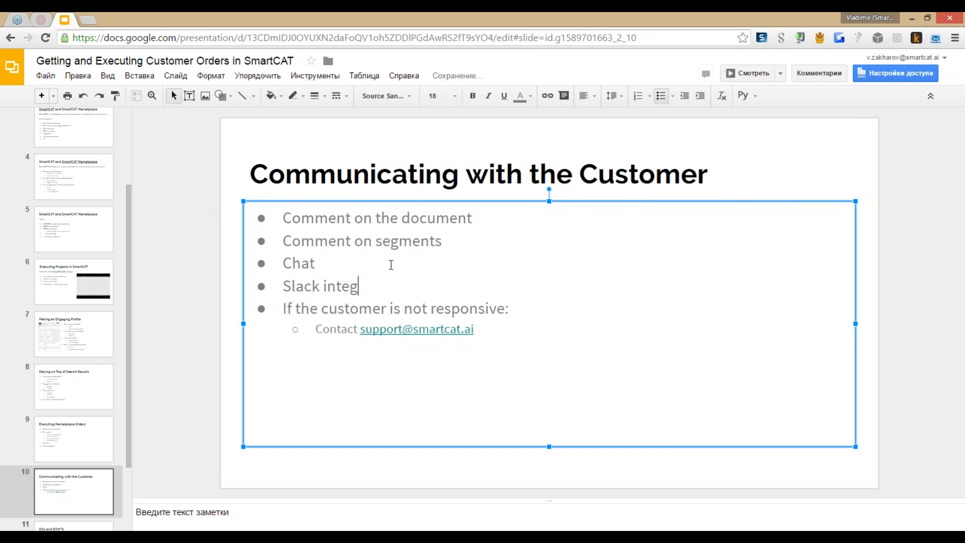
text(ration (in the works))
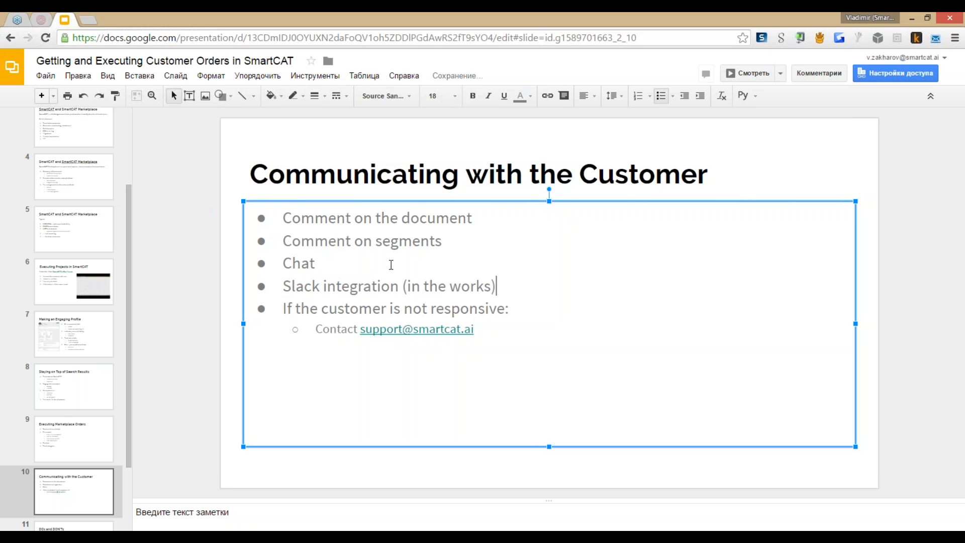
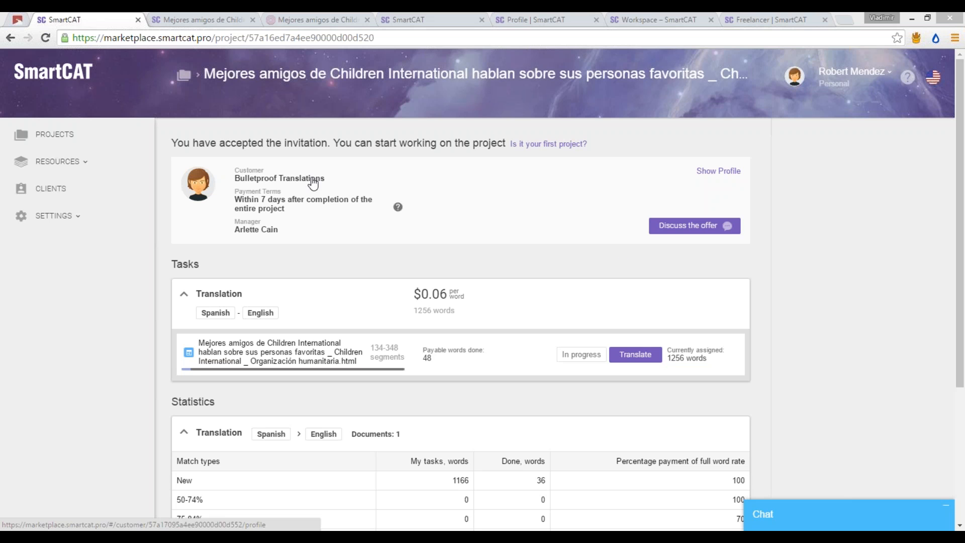
Step: Highlight the customer, payment terms and manager details text
drag(284, 210, 236, 196)
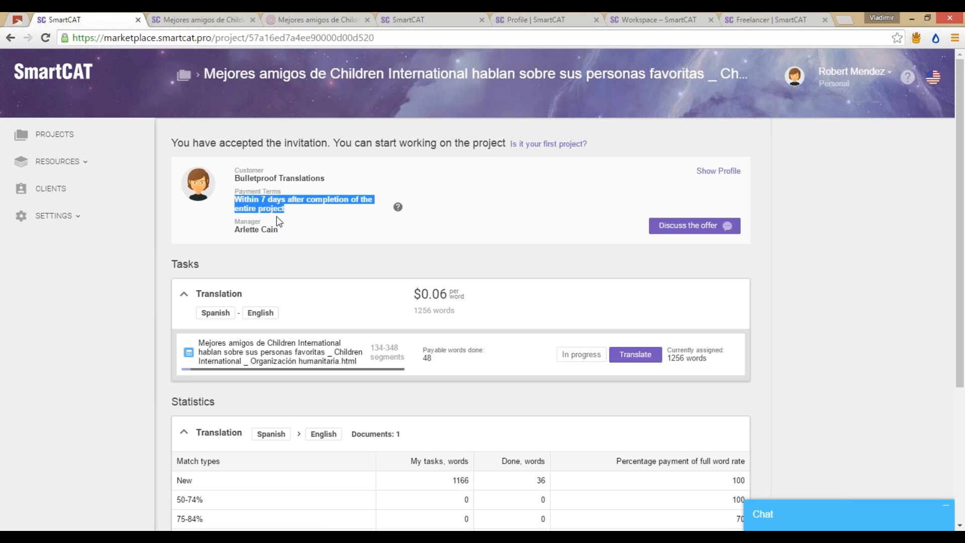
click(271, 204)
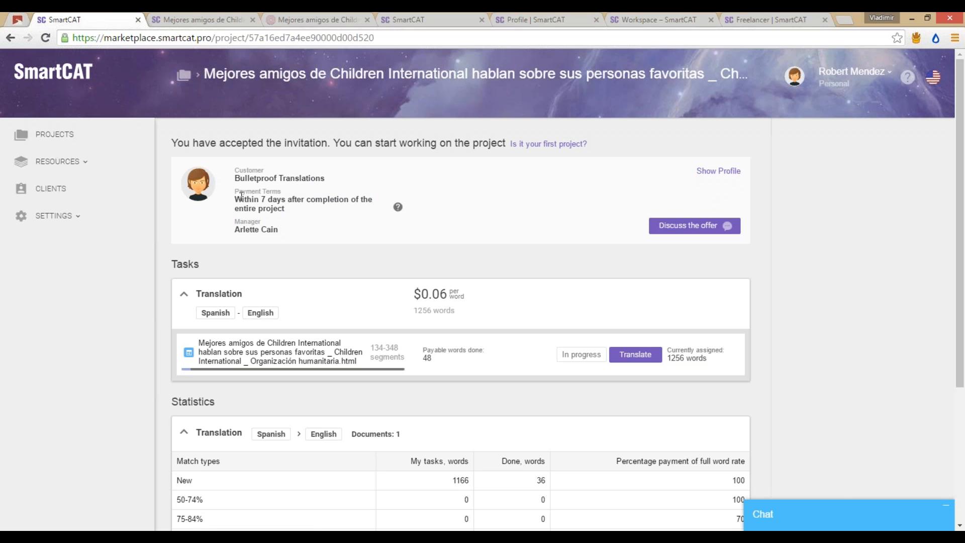
drag(235, 199, 283, 210)
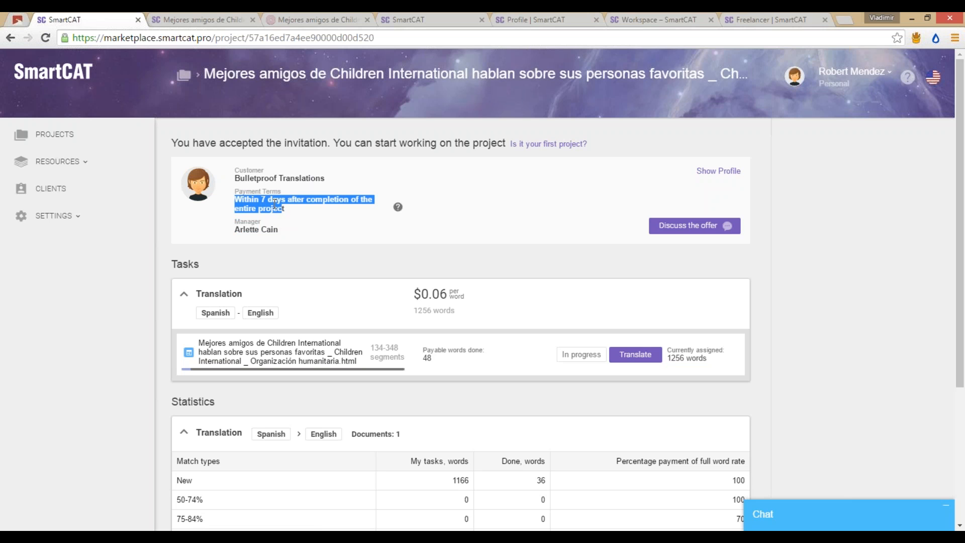
click(261, 199)
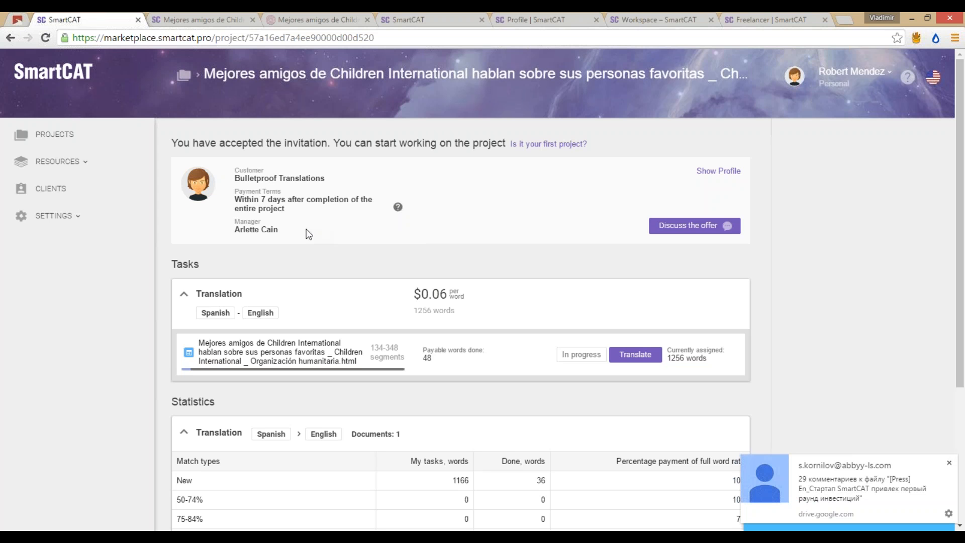
drag(308, 234, 236, 221)
click(281, 229)
shift+click(238, 190)
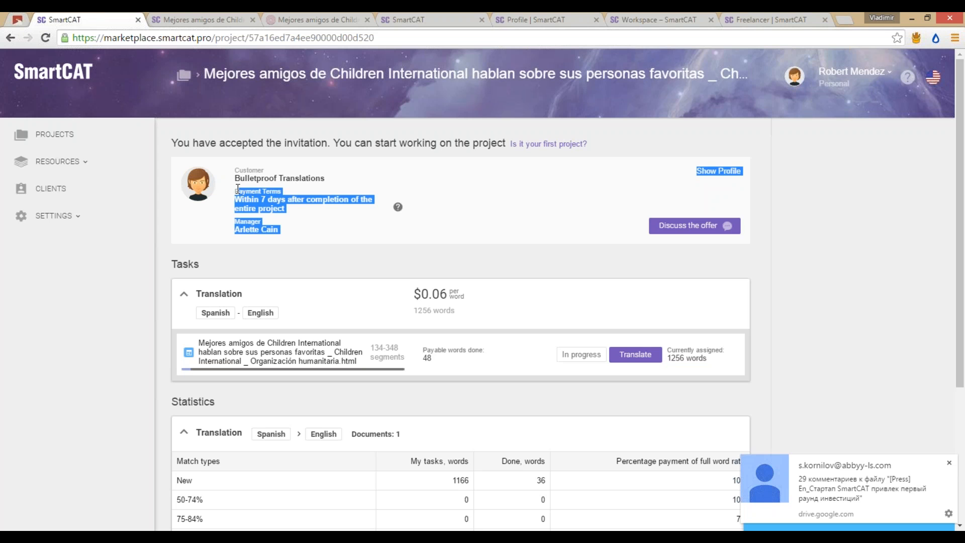
shift+click(240, 171)
drag(240, 172, 283, 229)
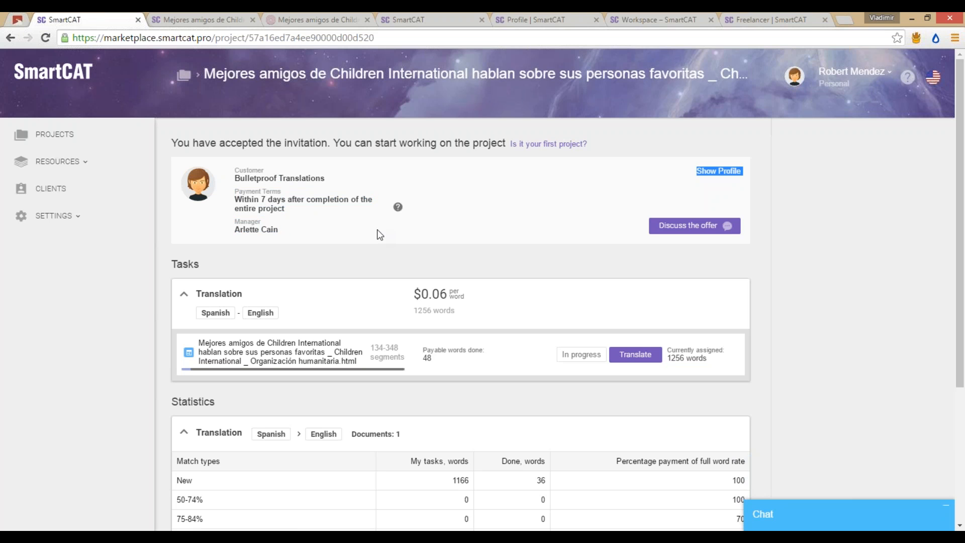
drag(301, 243, 370, 234)
drag(301, 230, 235, 169)
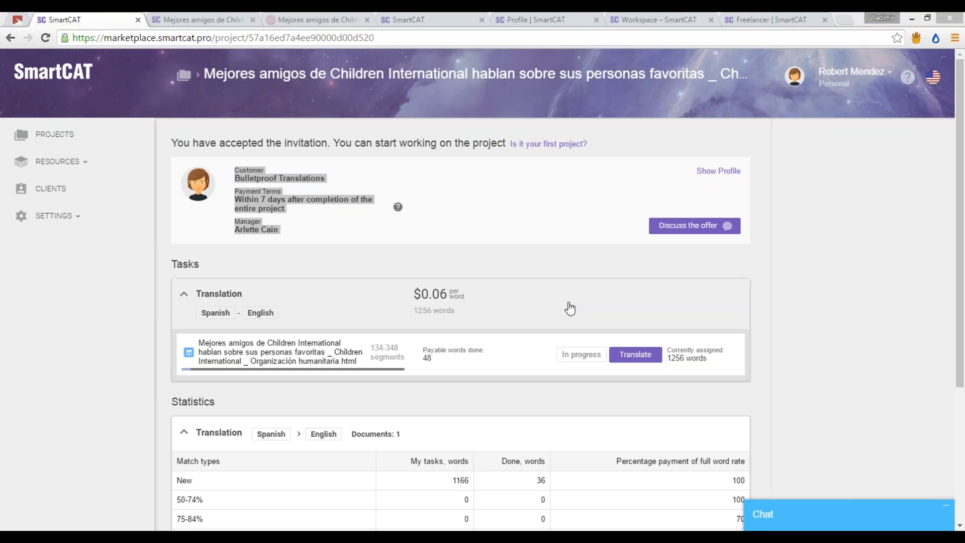
Step: In the SmartCAT editor, review segments 134–136 and segment 134's reviewer comment
click(217, 15)
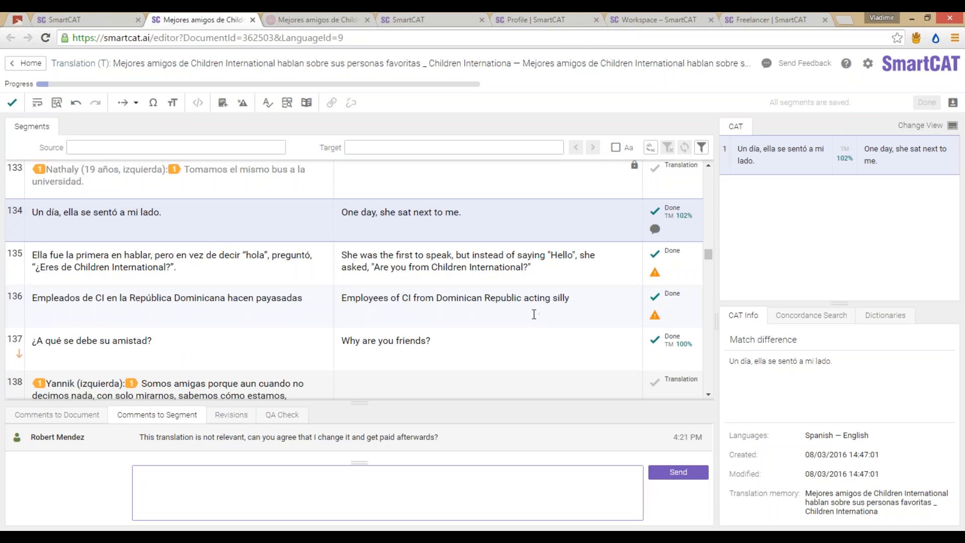
click(400, 268)
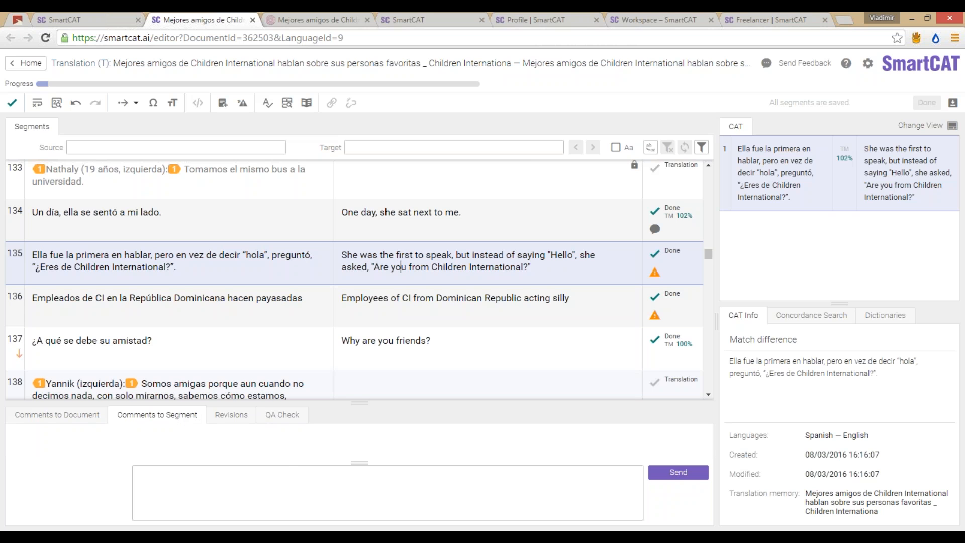
click(384, 304)
click(386, 263)
key(Up)
click(381, 271)
click(415, 217)
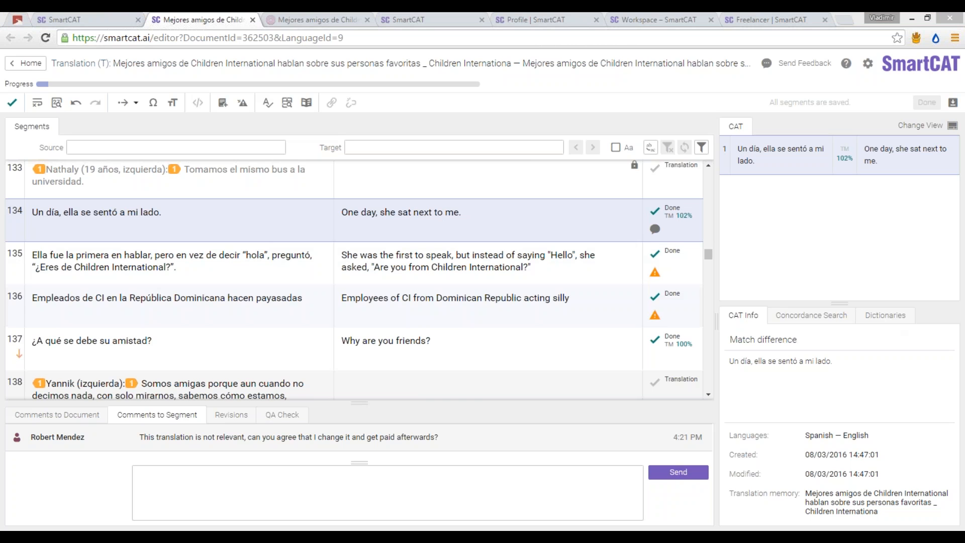
click(527, 286)
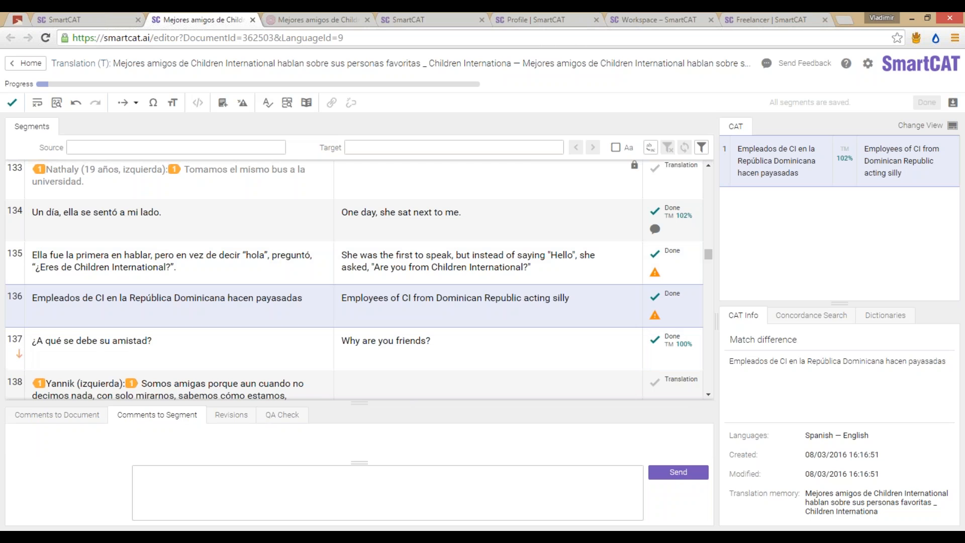
Step: Present the DOs and DON'Ts slide full screen, then exit the slideshow
mouse_move(368, 526)
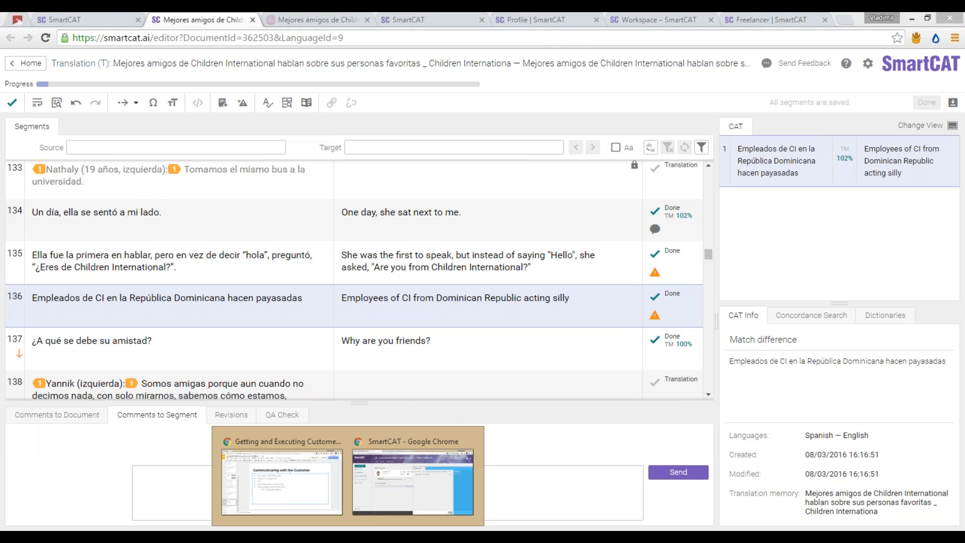
click(328, 487)
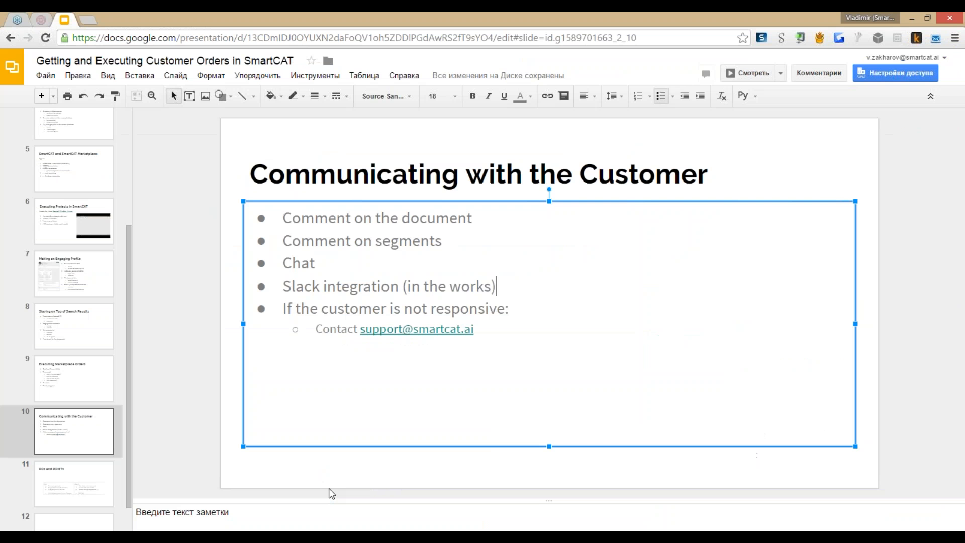
click(89, 474)
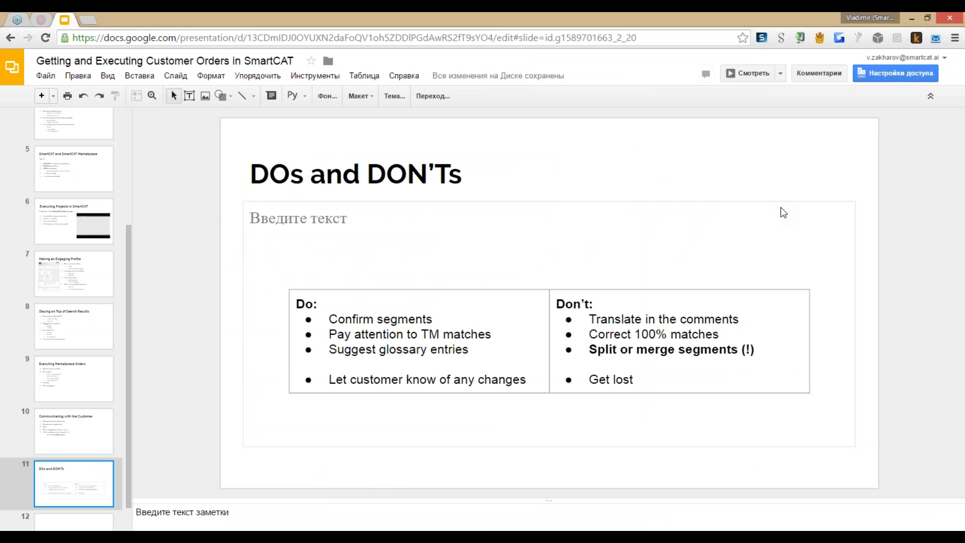
click(777, 189)
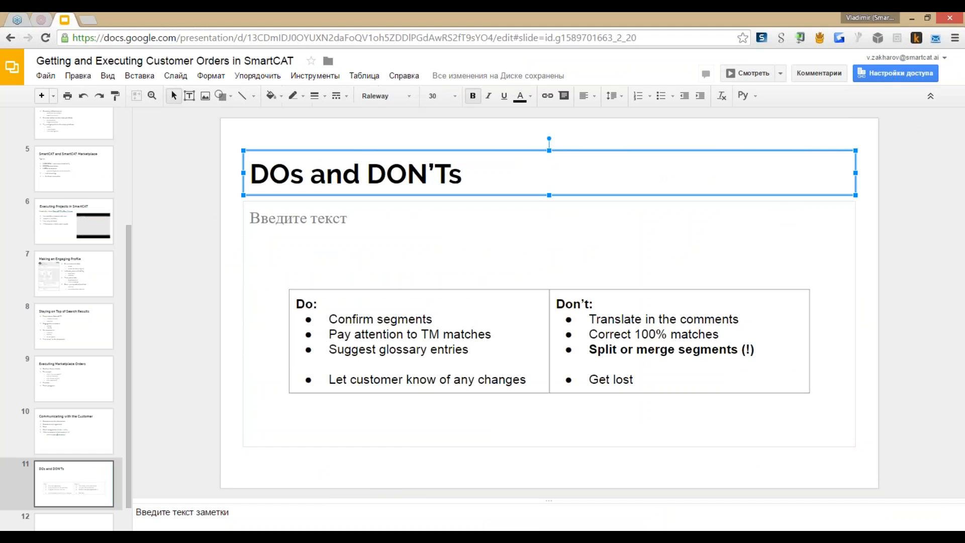
key(ctrl+F5)
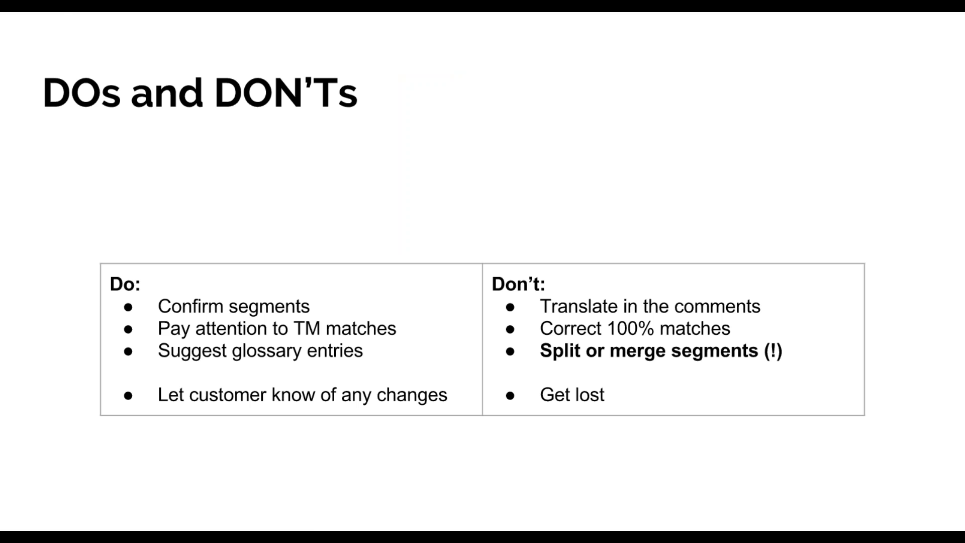
key(Escape)
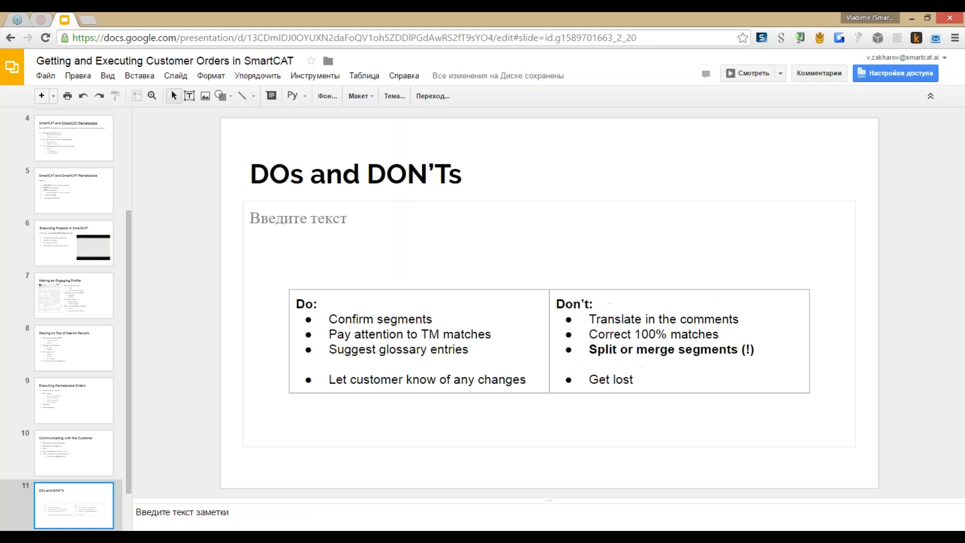
Step: Return to SmartCAT's project workspace page for Mejores amigos
mouse_move(346, 528)
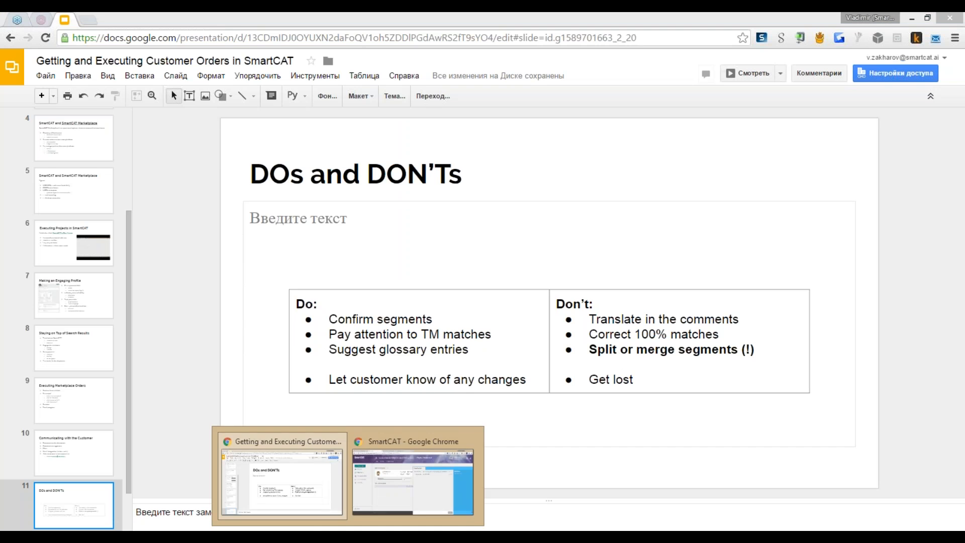
click(383, 487)
click(294, 20)
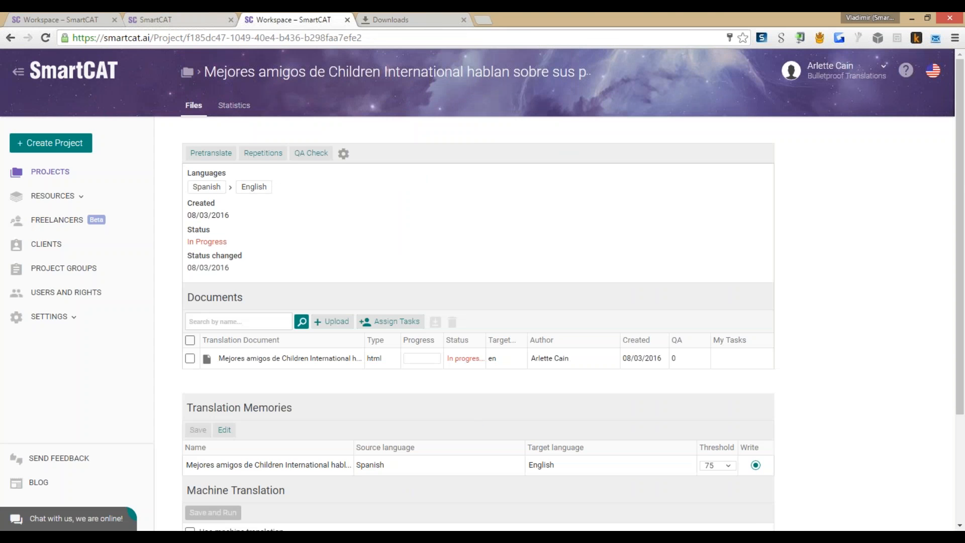
Step: Suggest 'República Dominicana' from segment 136's source as a glossary term translated 'Dominican Republic'
key(ctrl+shift+Tab)
key(alt+Tab)
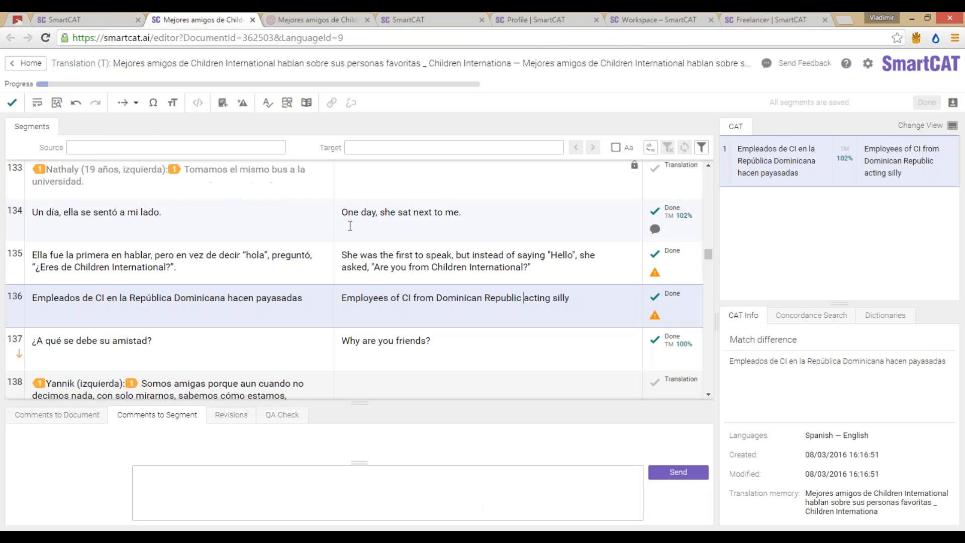
double_click(109, 212)
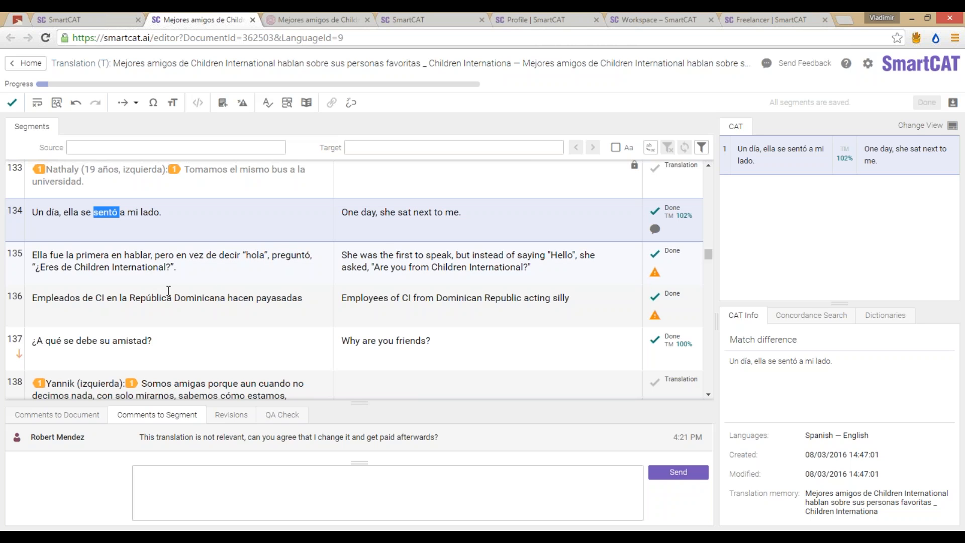
drag(129, 298, 226, 299)
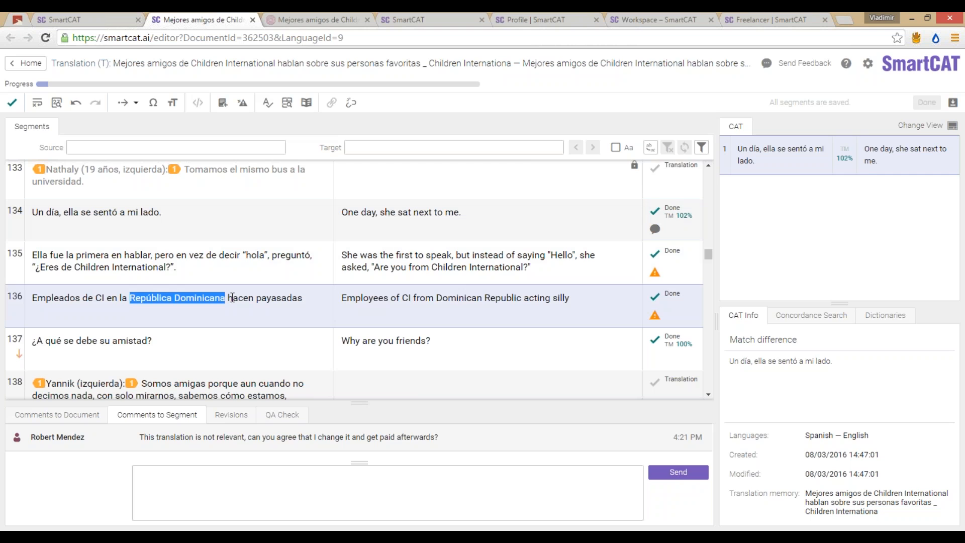
click(188, 300)
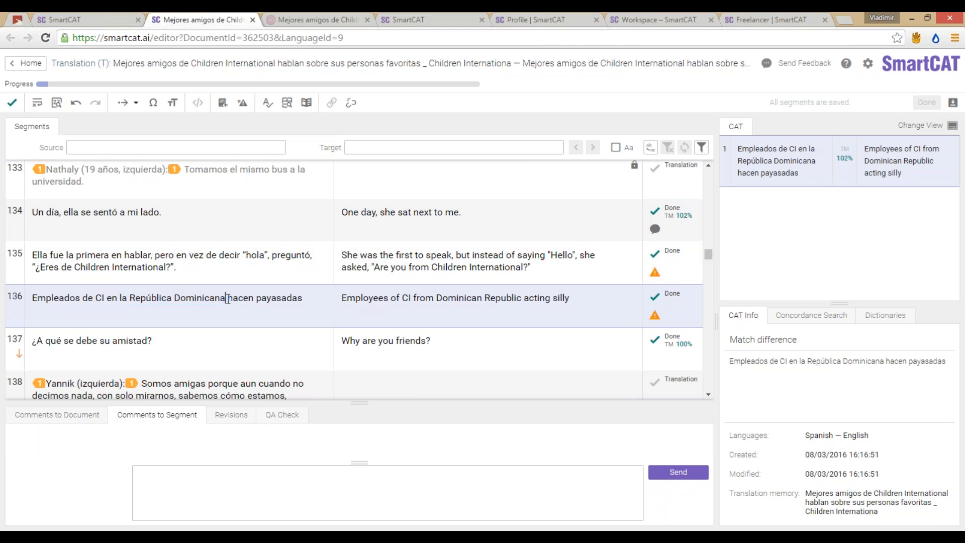
drag(130, 298, 225, 301)
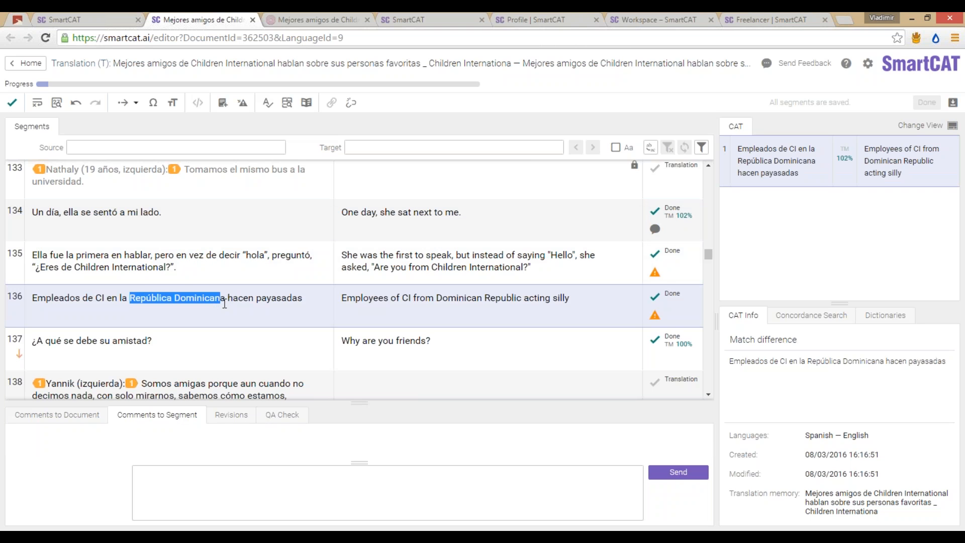
click(225, 107)
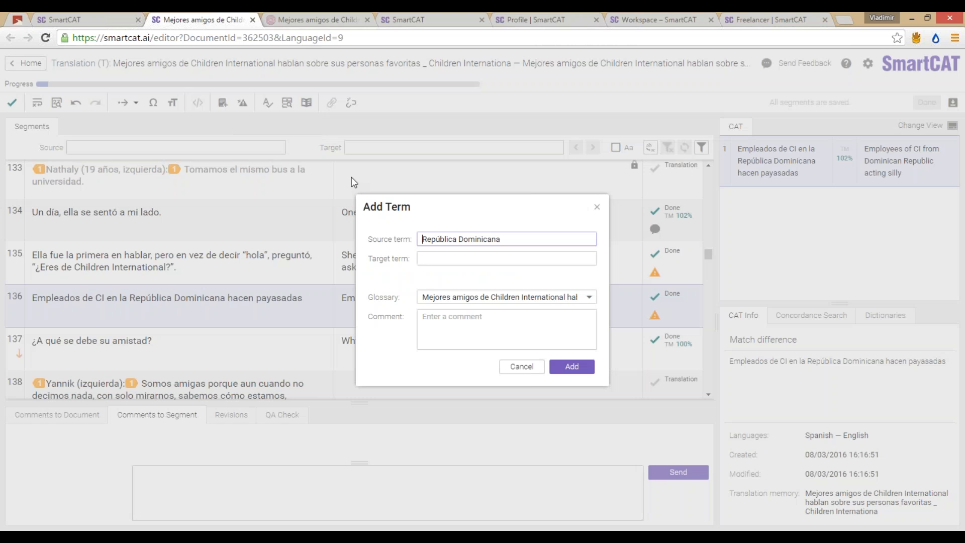
text(Dominican Republic)
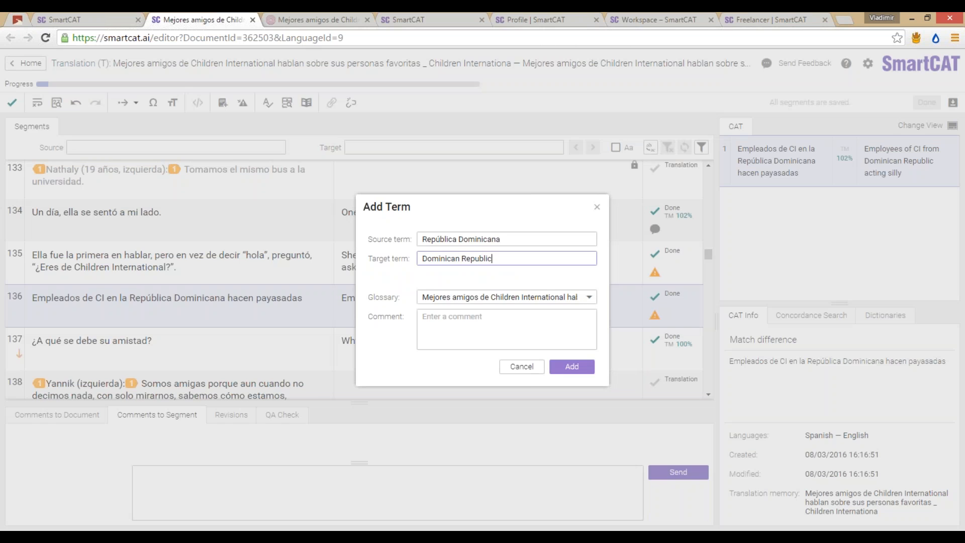
click(572, 365)
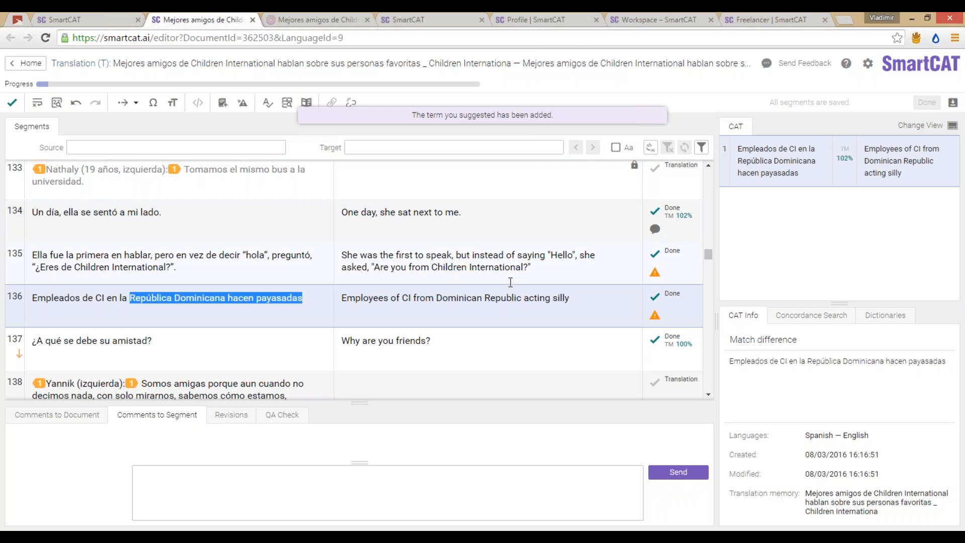
Step: Make segment 135 the active segment and bring the other browser window forward
click(516, 297)
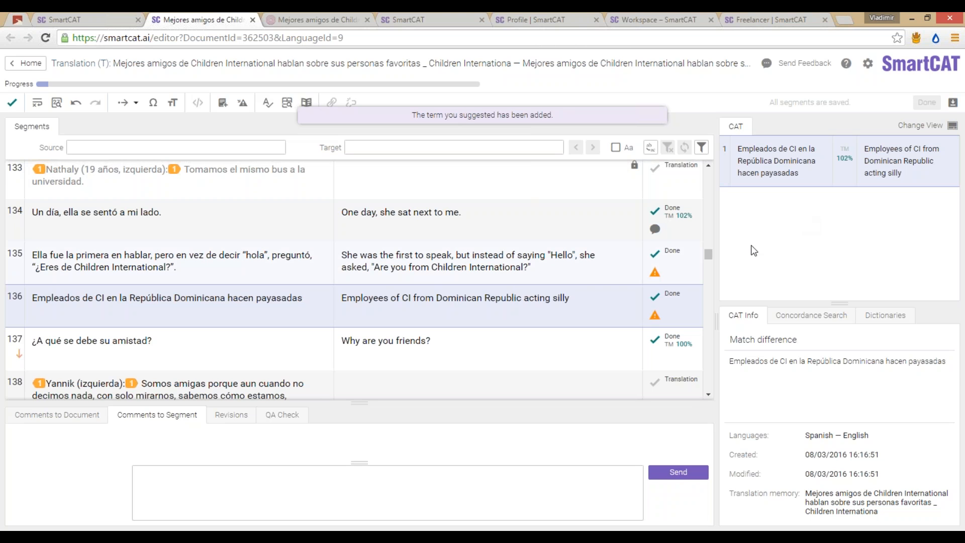
click(534, 269)
click(539, 296)
click(516, 274)
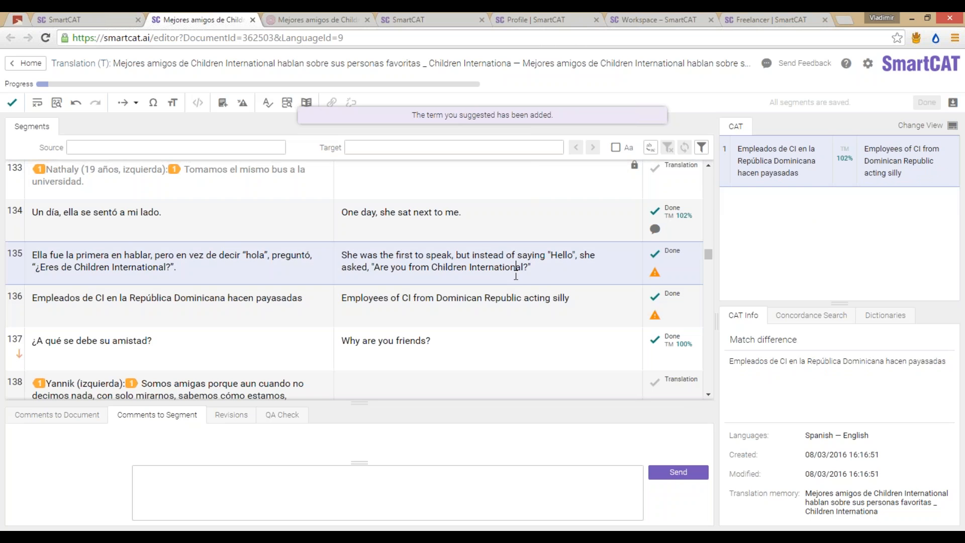
click(349, 537)
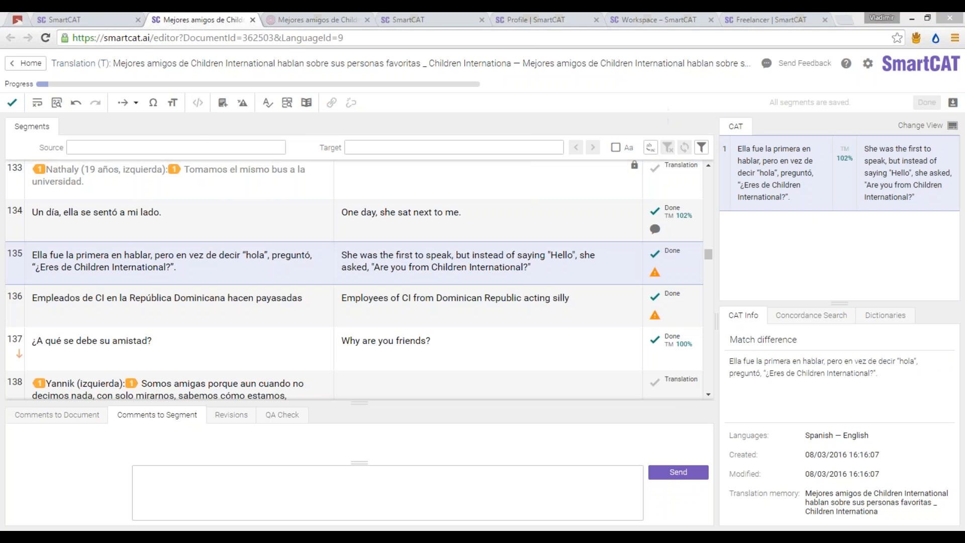
click(391, 499)
Step: Open the project's glossary from Resources > Glossaries in the workspace
click(339, 14)
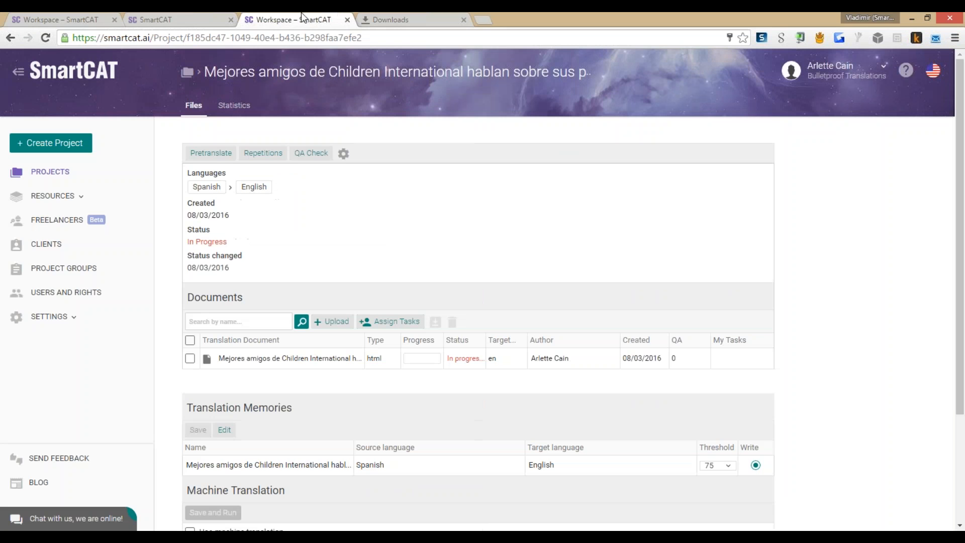
click(108, 12)
scroll(85, 151, down, 2)
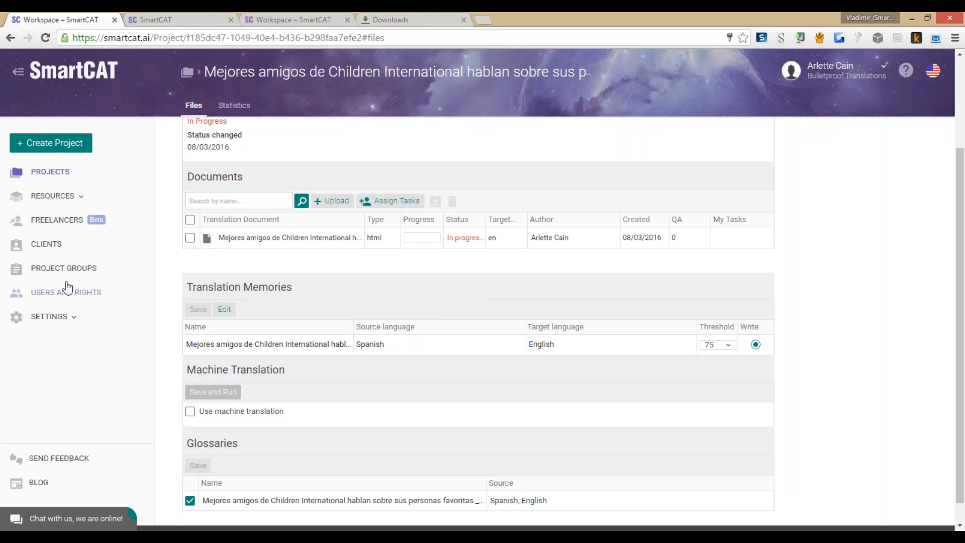
click(51, 195)
click(68, 216)
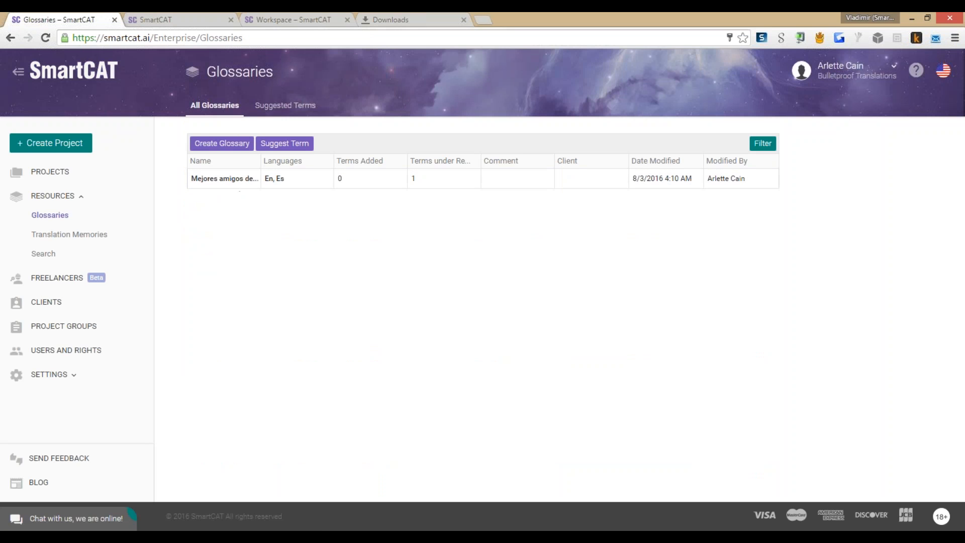
click(380, 185)
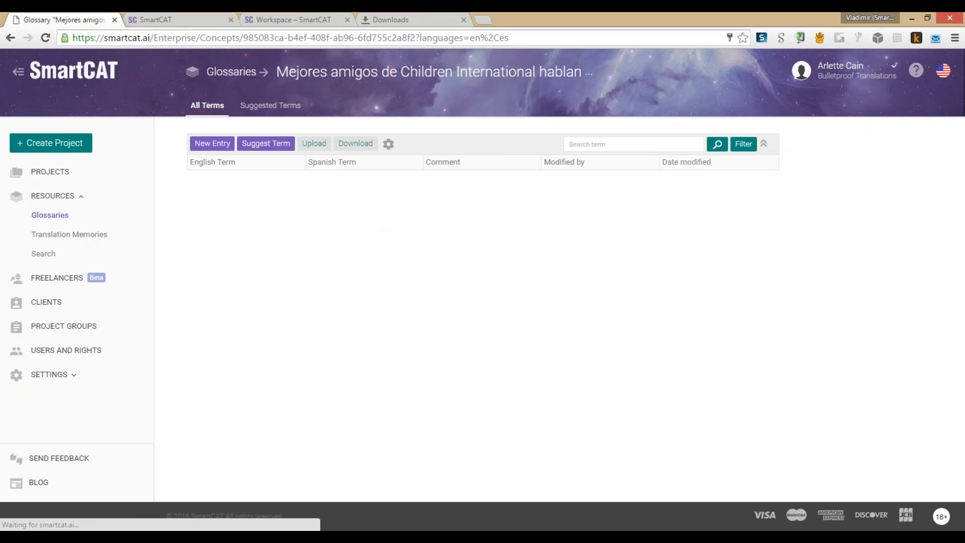
Step: Accept the suggested term República Dominicana → Dominican Republic from Suggested Terms
click(270, 105)
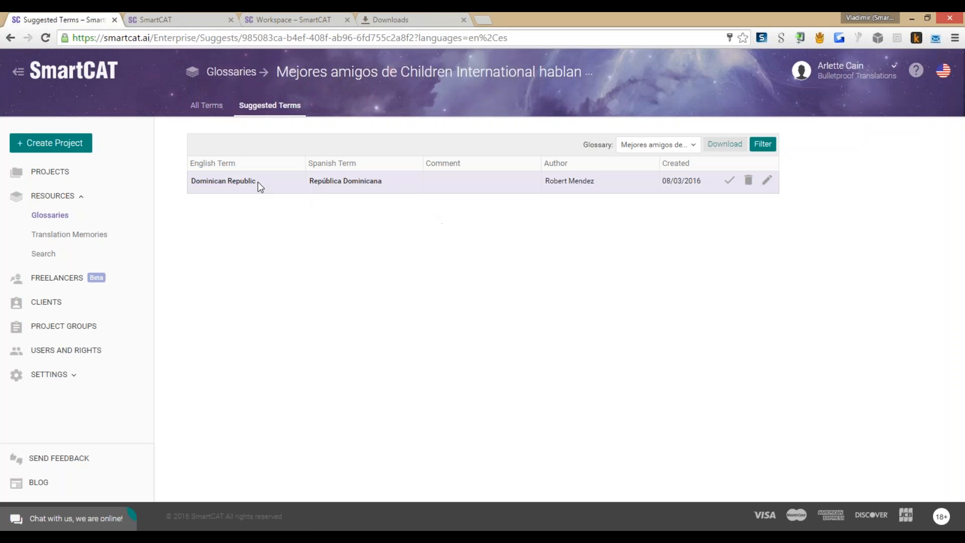
click(730, 181)
key(alt+Tab)
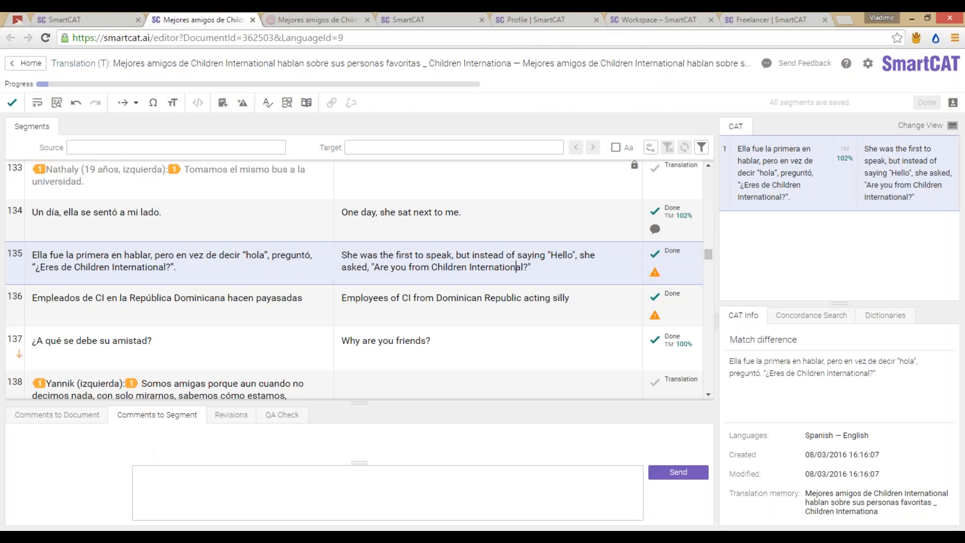
Step: Replace 'Dominican Republic' in segment 136's translation with the glossary (TB) match
click(481, 230)
click(478, 297)
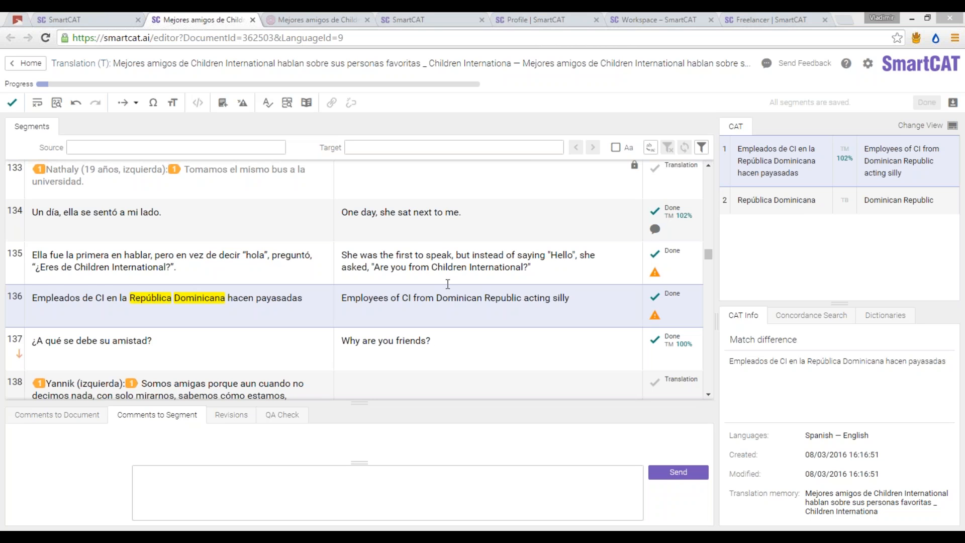
mouse_move(845, 201)
click(436, 298)
key(ctrl+shift+Right)
key(ctrl+shift+Right)
key(BackSpace)
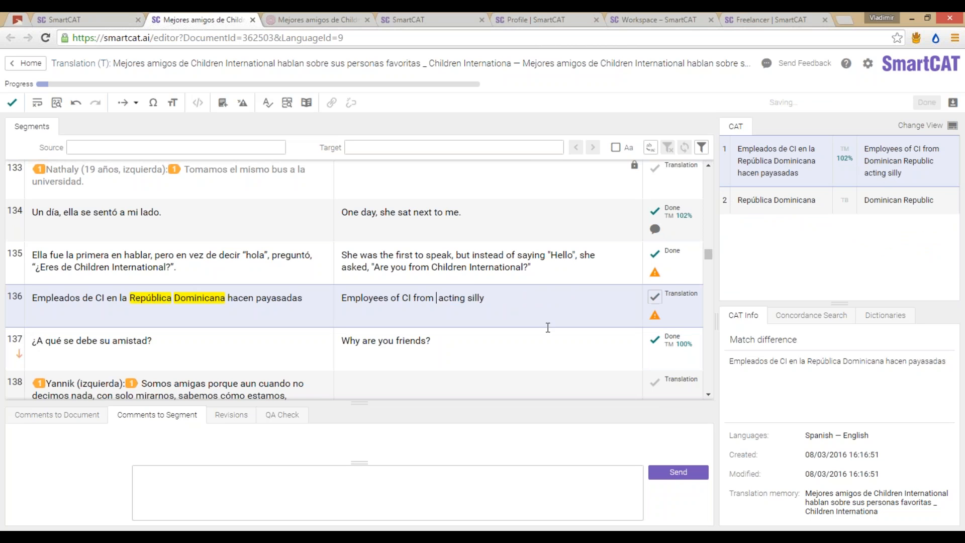
click(848, 205)
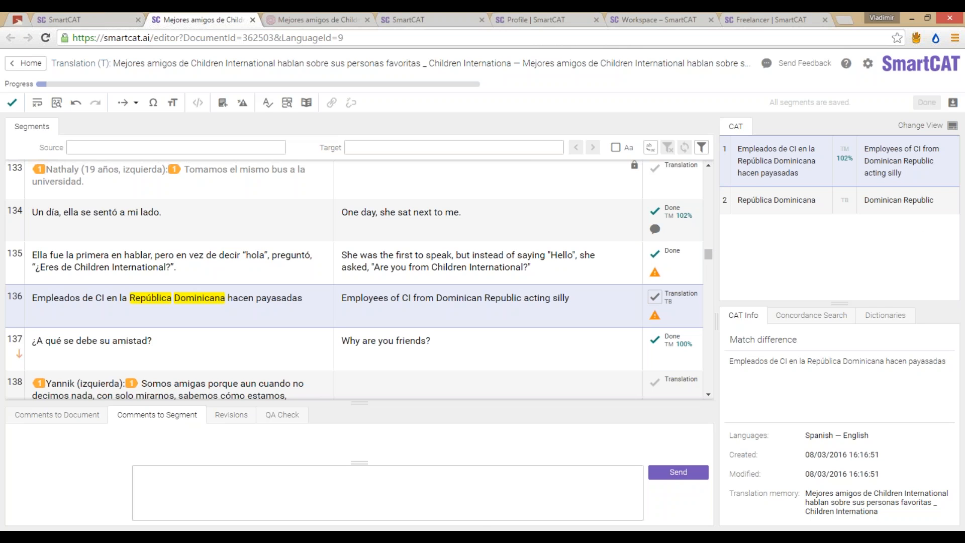
click(316, 487)
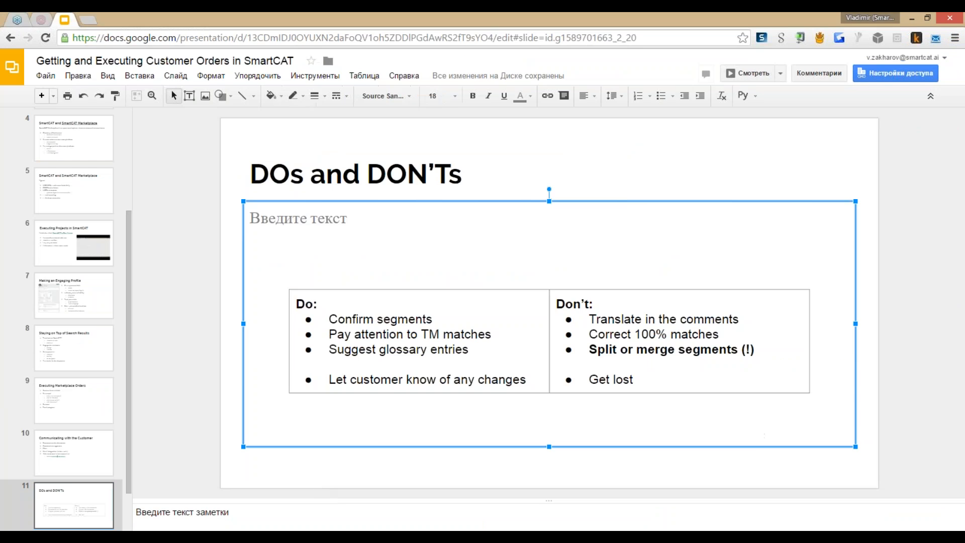
Step: Run the slideshow full screen back to the DOs and DON'Ts slide, then return to SmartCAT
key(ctrl+F5)
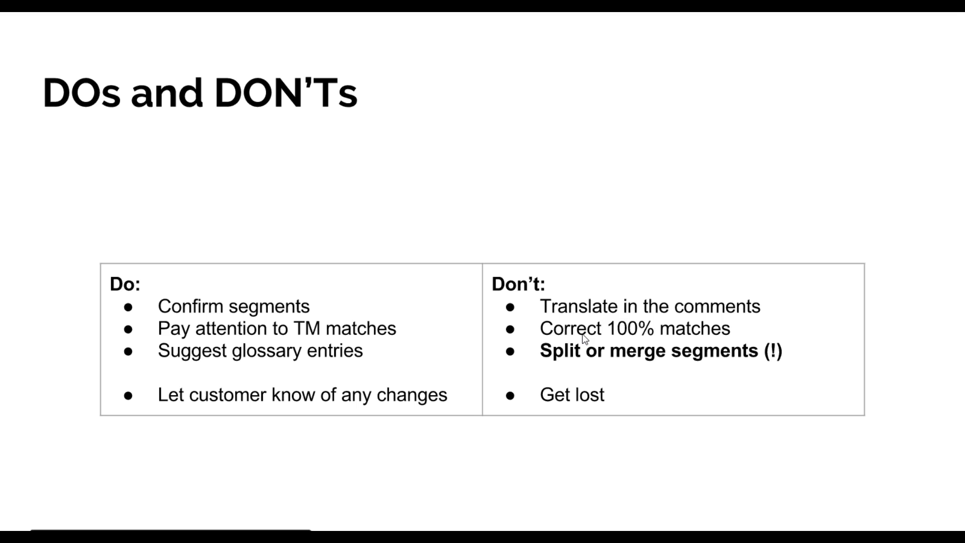
key(Left)
key(alt+Tab)
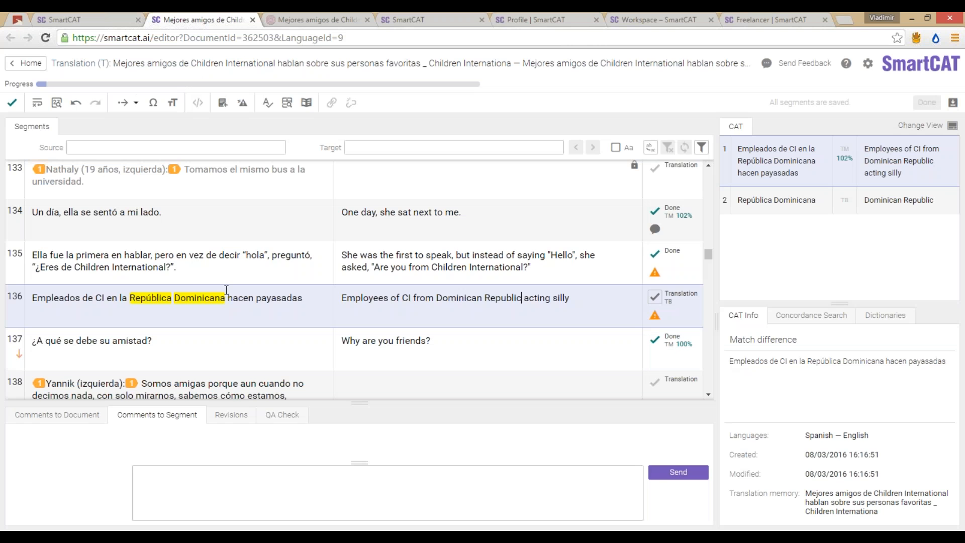
Step: Select segments 134 and 135 and join them into one segment
click(220, 297)
click(176, 220)
shift+click(15, 254)
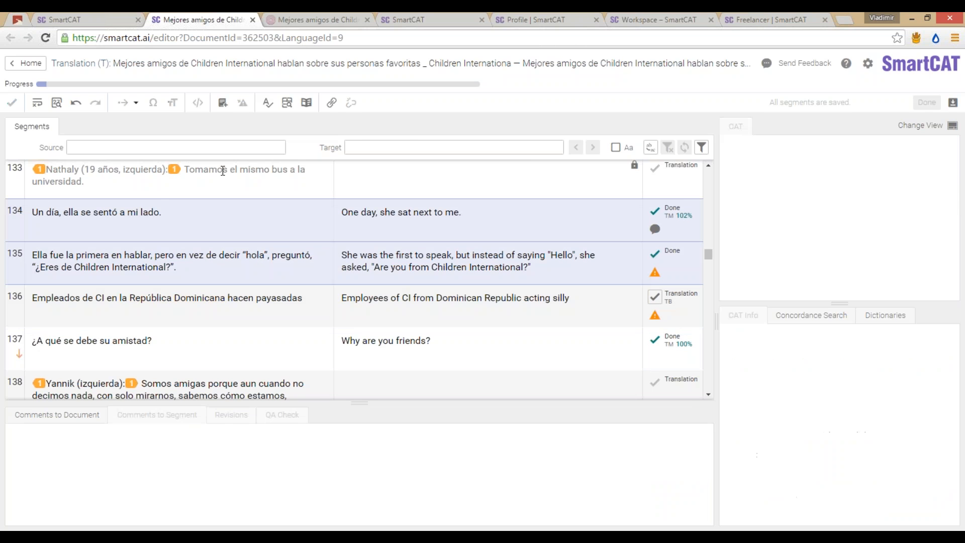
click(331, 104)
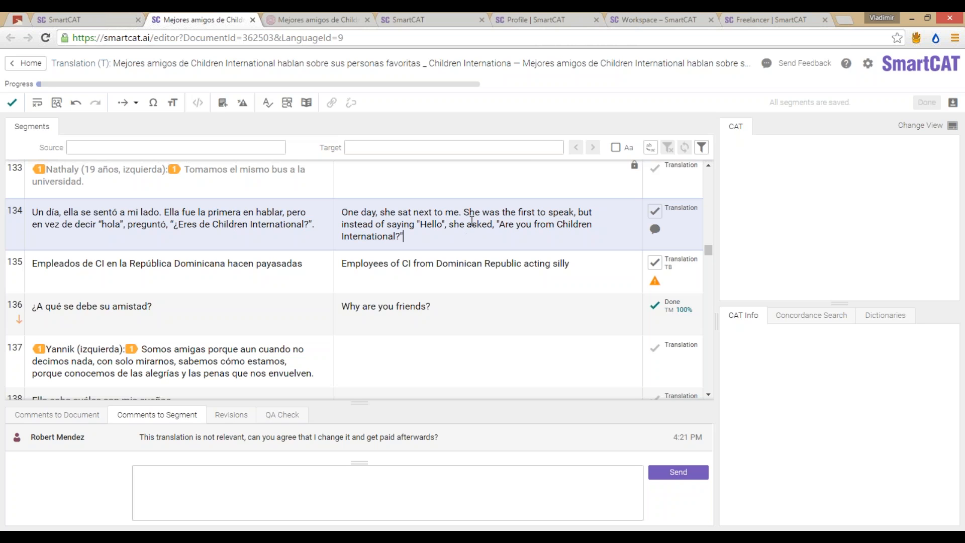
Step: Split the merged segment before 'Ella' and move the second English sentence into segment 135
click(165, 212)
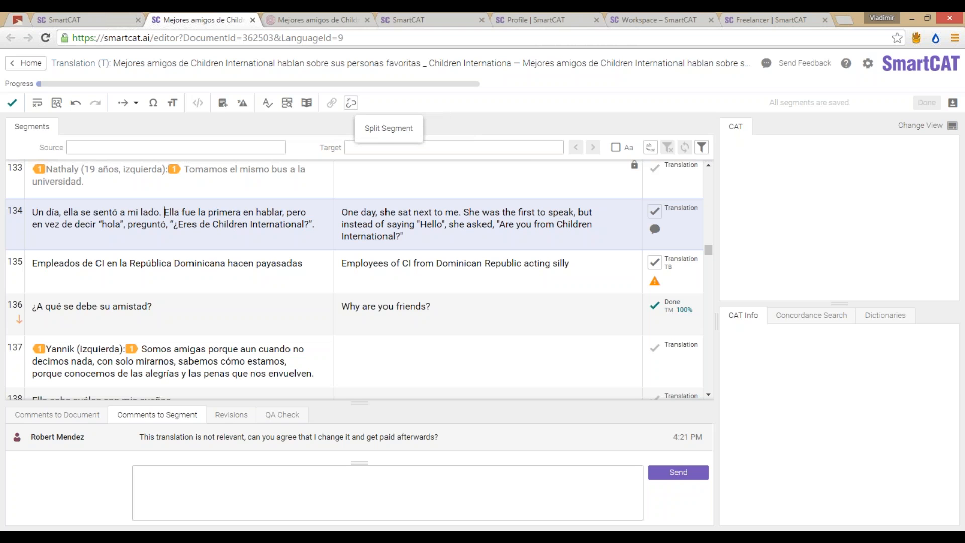
click(350, 102)
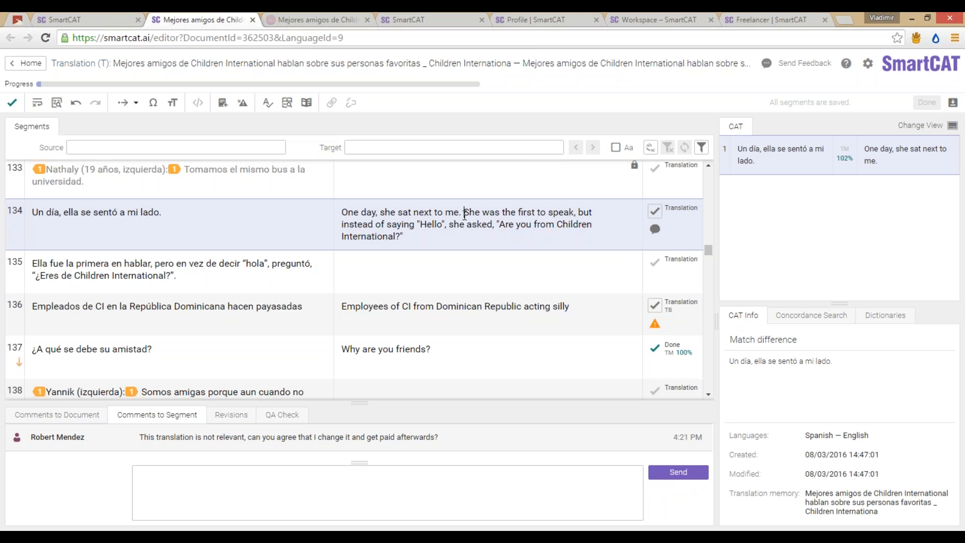
drag(464, 212, 466, 237)
key(ctrl+x)
click(461, 261)
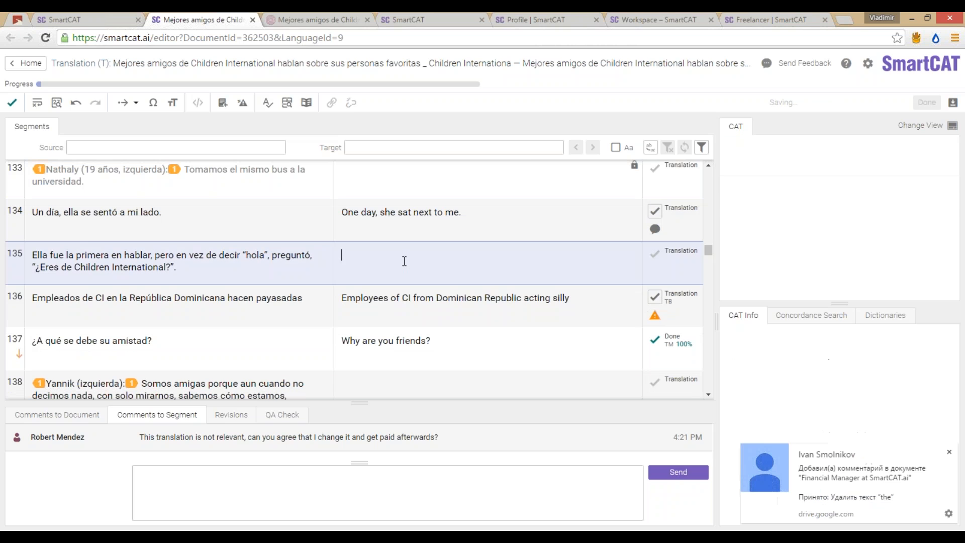
key(ctrl+v)
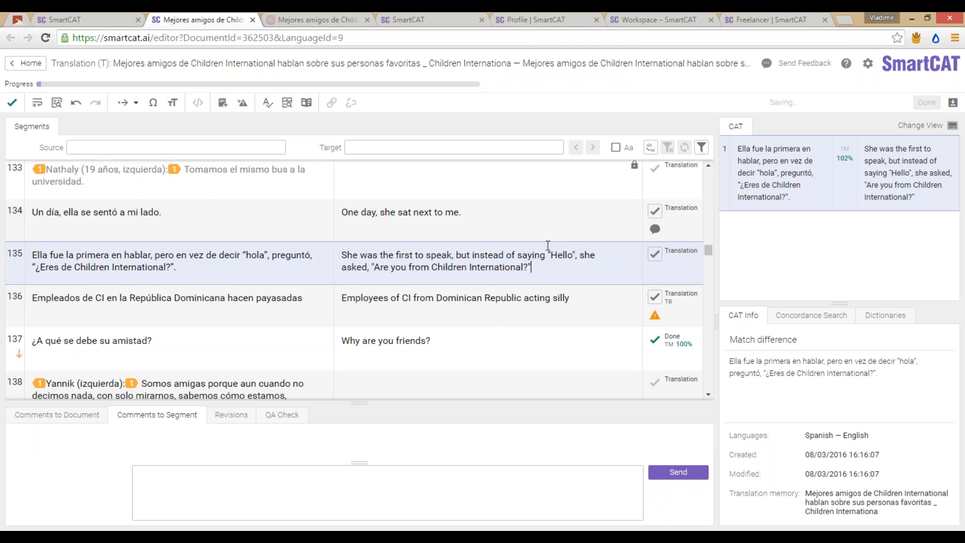
click(261, 219)
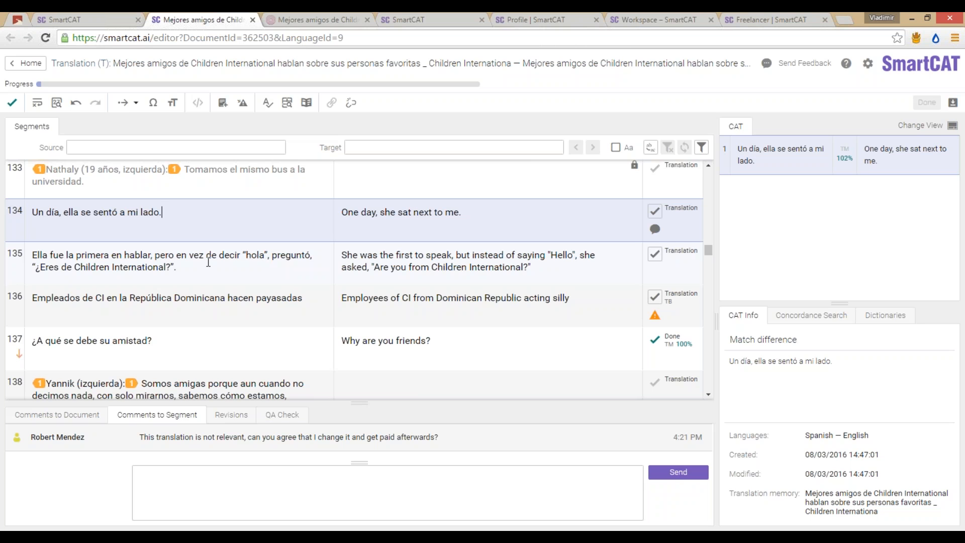
click(348, 536)
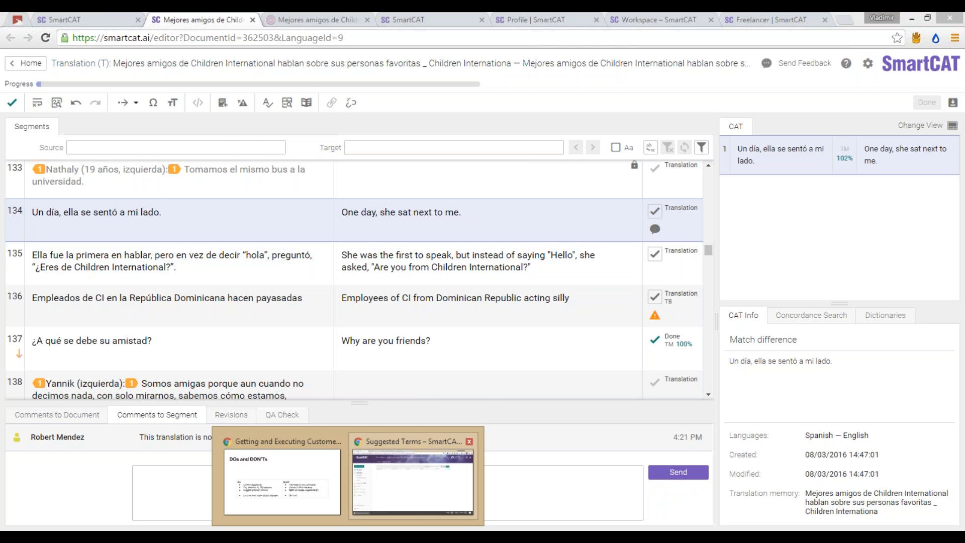
Step: Advance the slideshow to the 'Thank you! Questions?' slide, then return to SmartCAT's editor
click(282, 472)
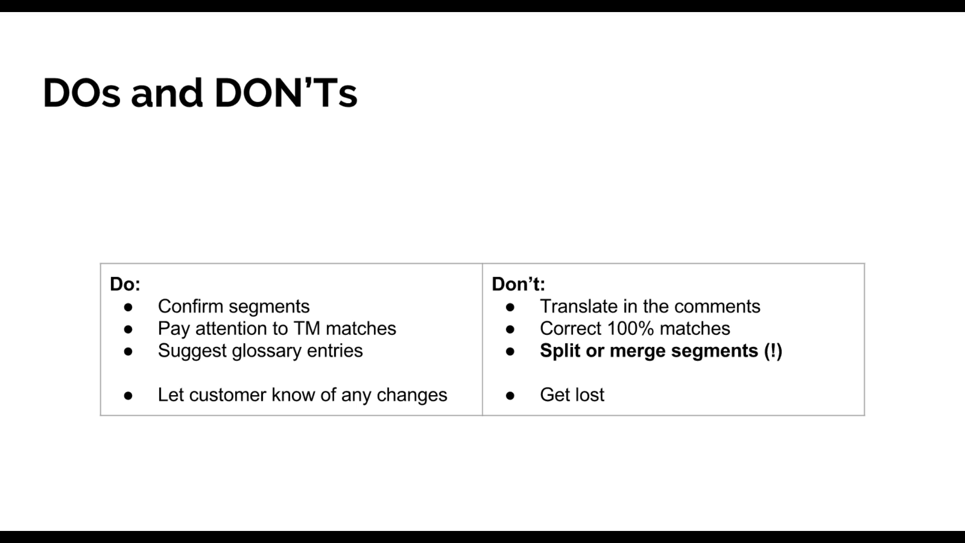
key(Right)
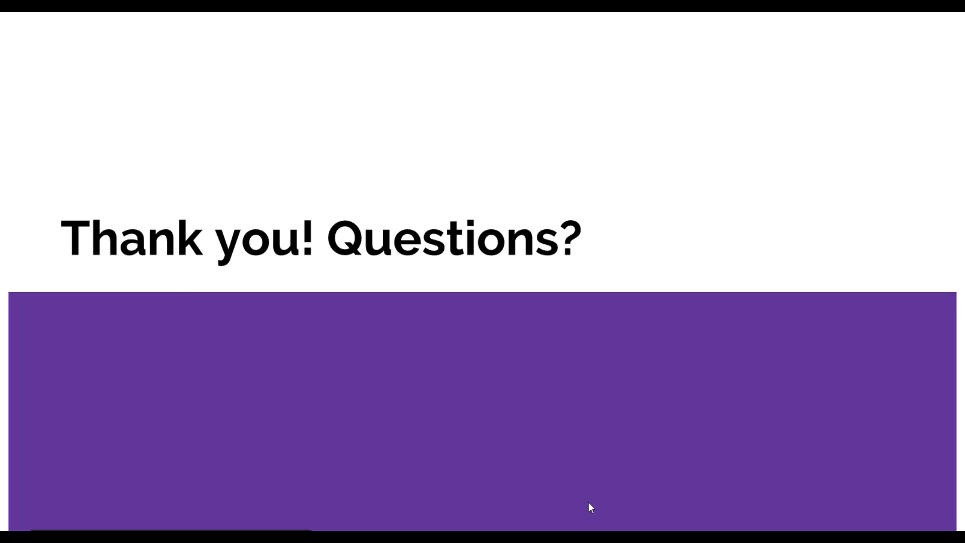
key(alt+Tab)
key(alt+Tab)
key(alt+Tab)
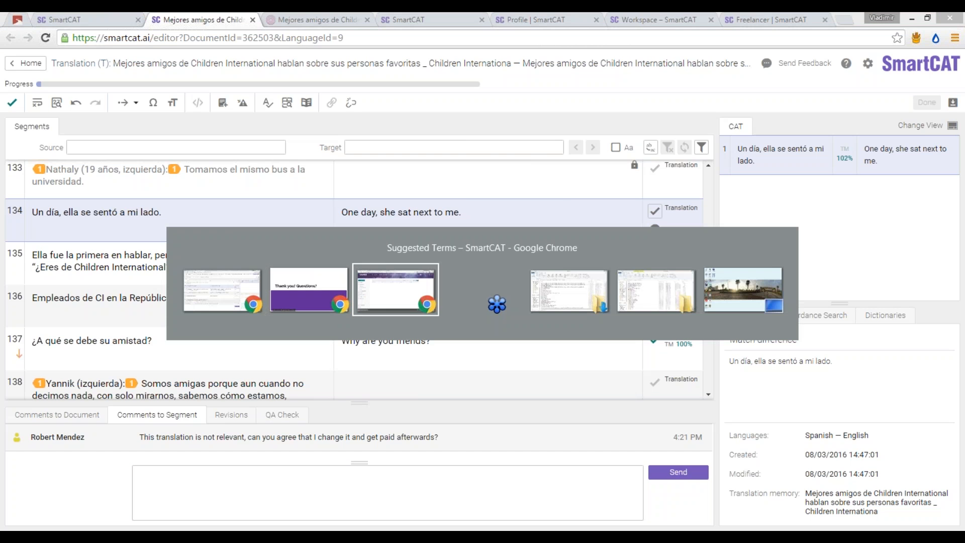
key(alt+shift+Tab)
key(alt+Tab)
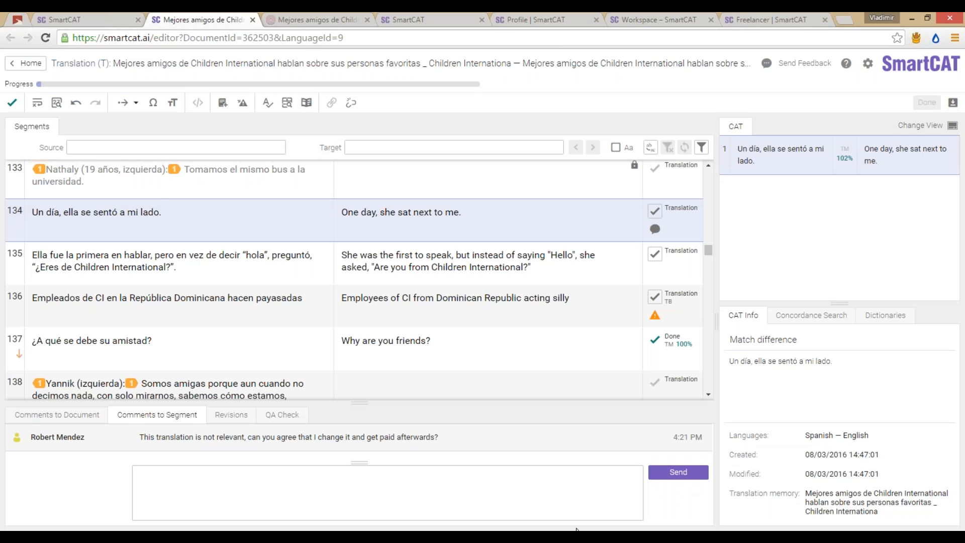